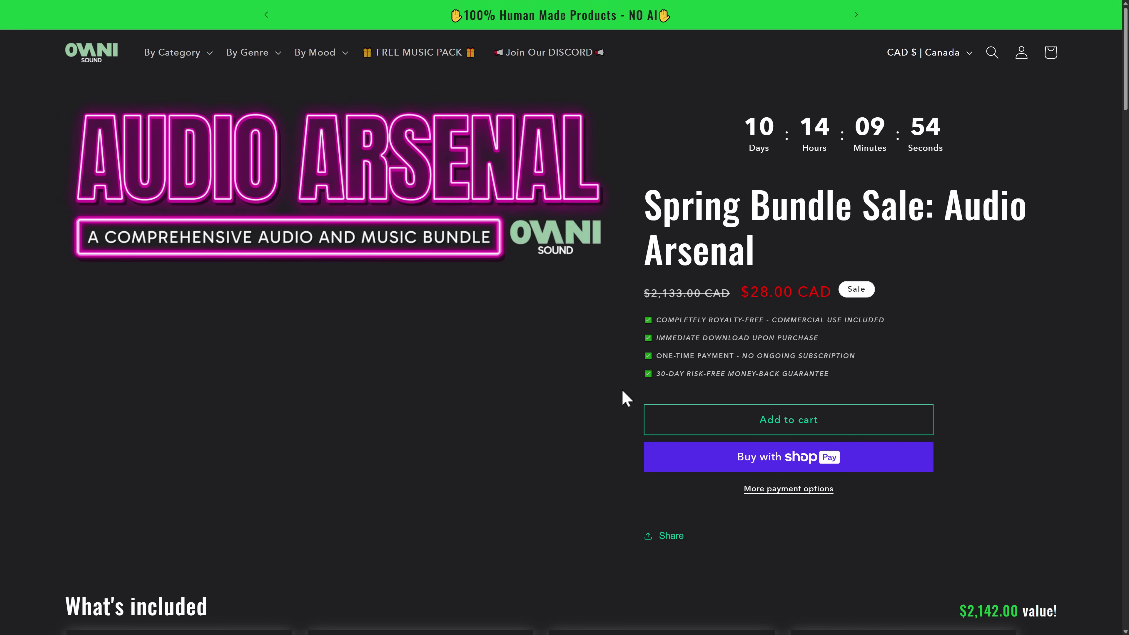
- Look through the packs and plugins included in the Audio Arsenal bundle, down to the Godot Audio Occlusion Plugin
scroll(509, 286, "down", 3)
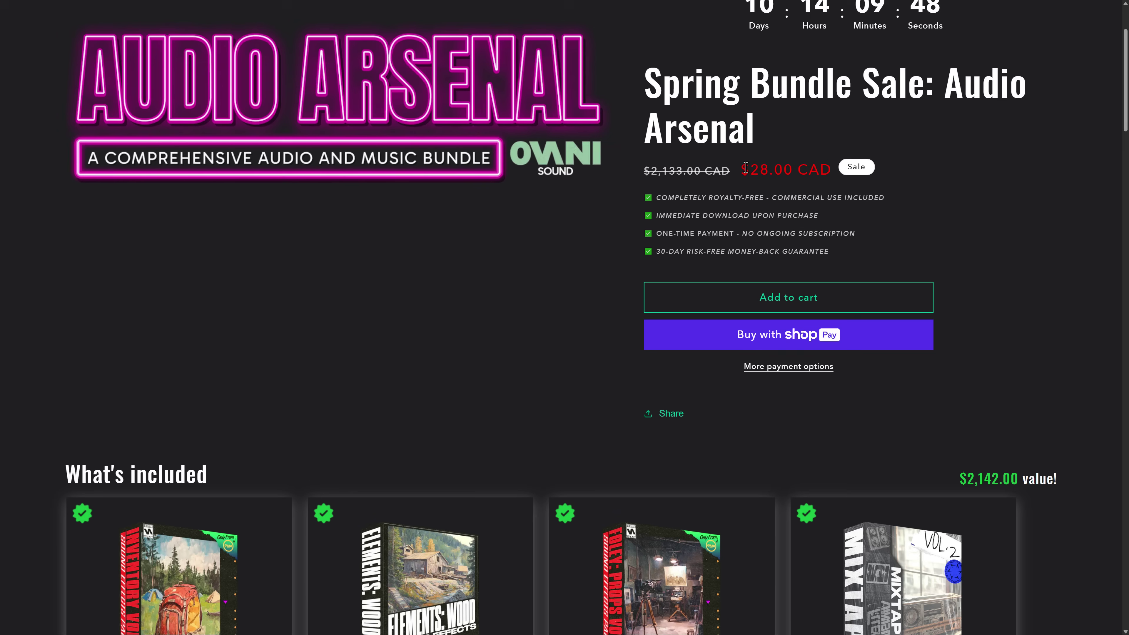
scroll(744, 167, "down", 5)
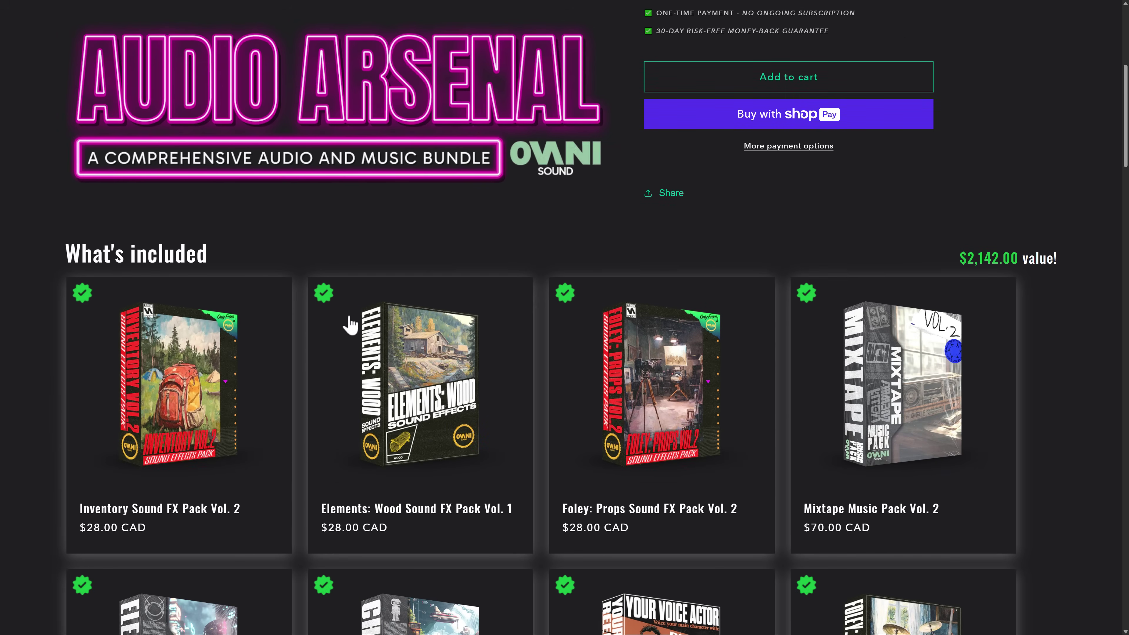
scroll(438, 387, "down", 2)
scroll(438, 387, "down", 10)
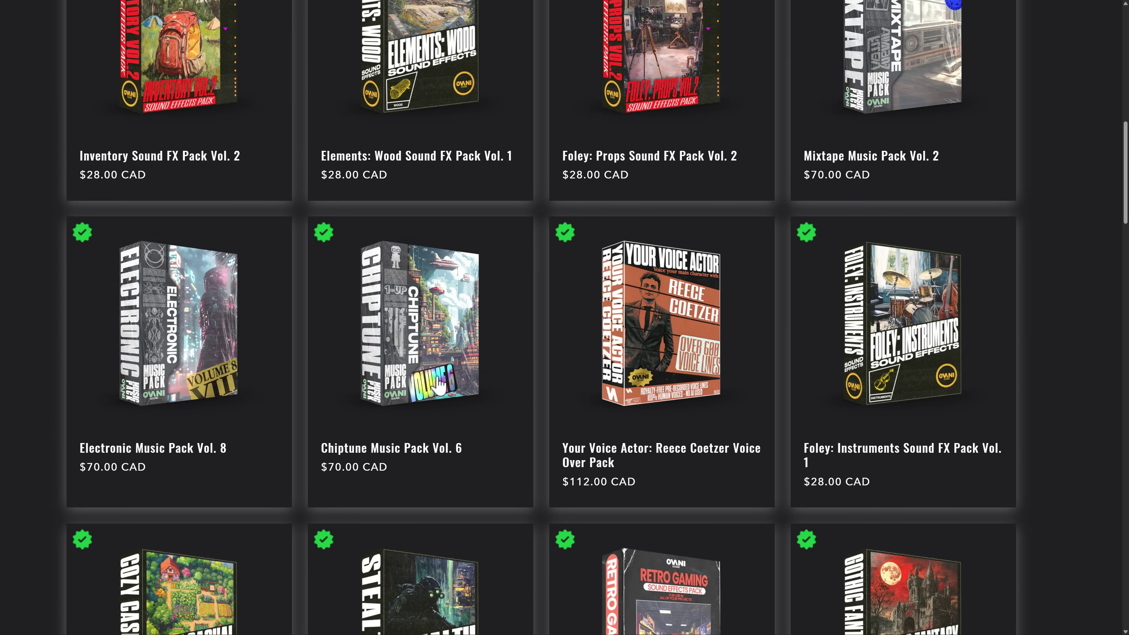
scroll(440, 380, "down", 18)
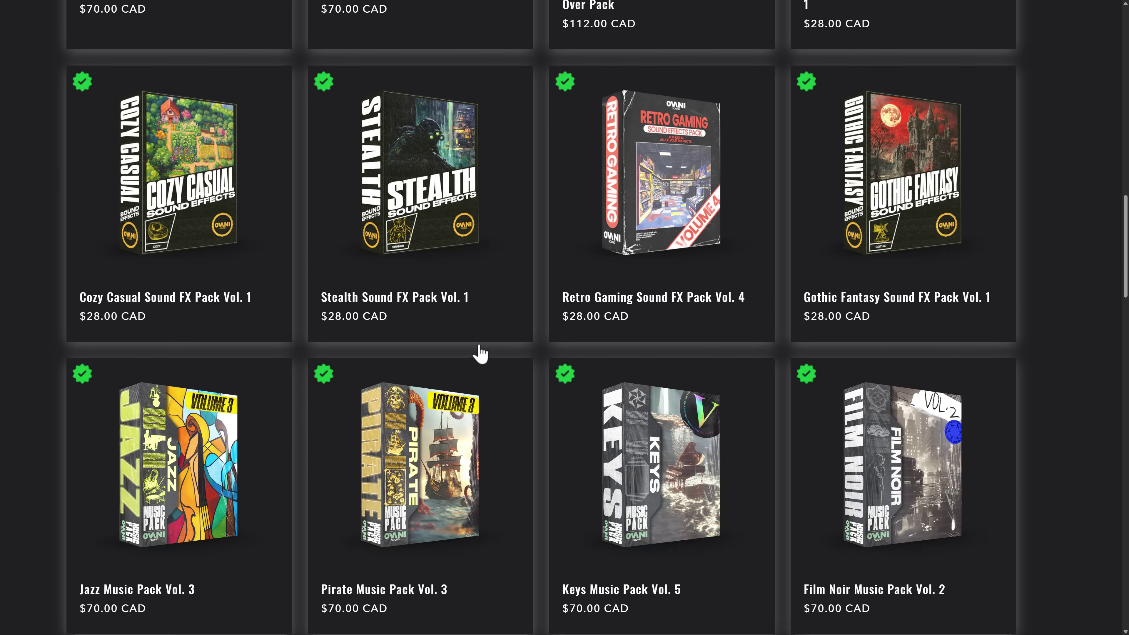
scroll(480, 354, "down", 4)
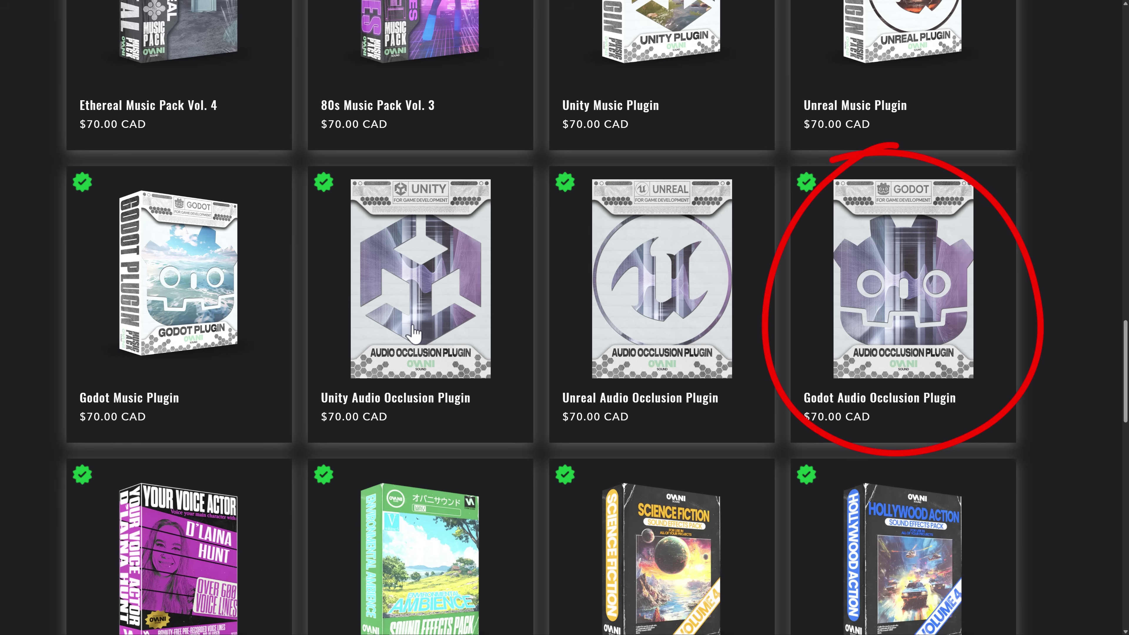
scroll(388, 336, "up", 3)
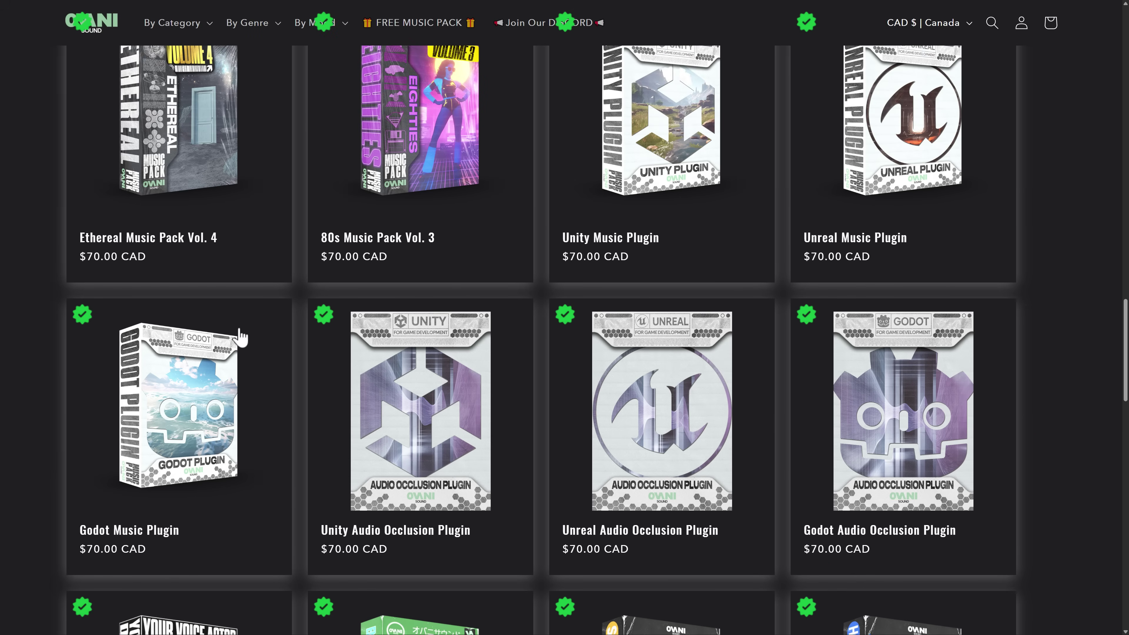
scroll(722, 241, "up", 4)
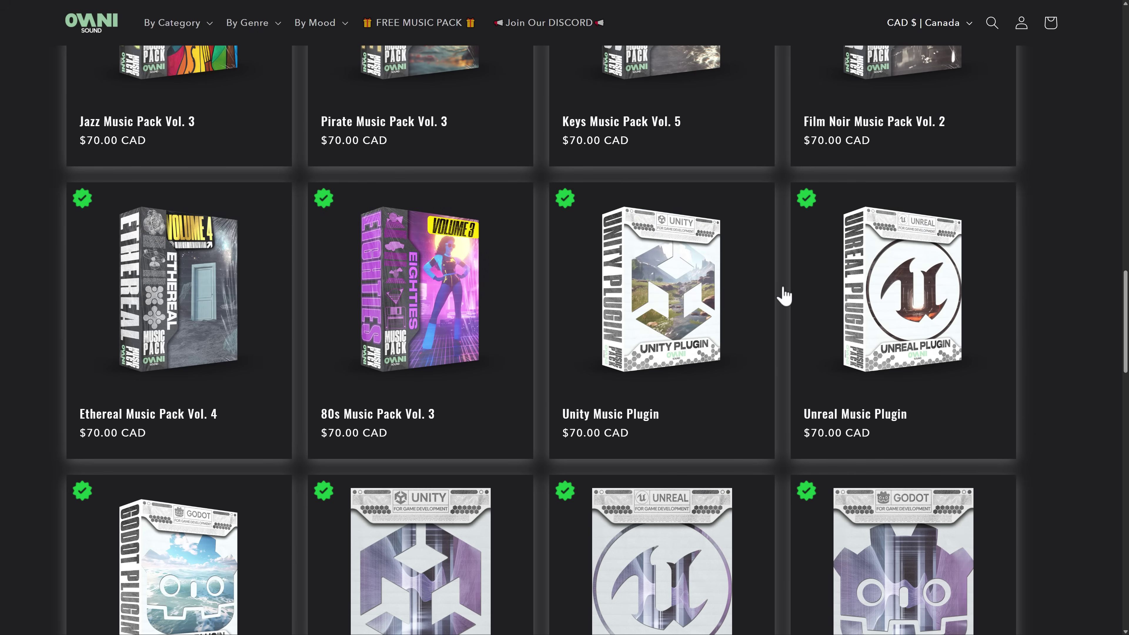
scroll(784, 296, "up", 10)
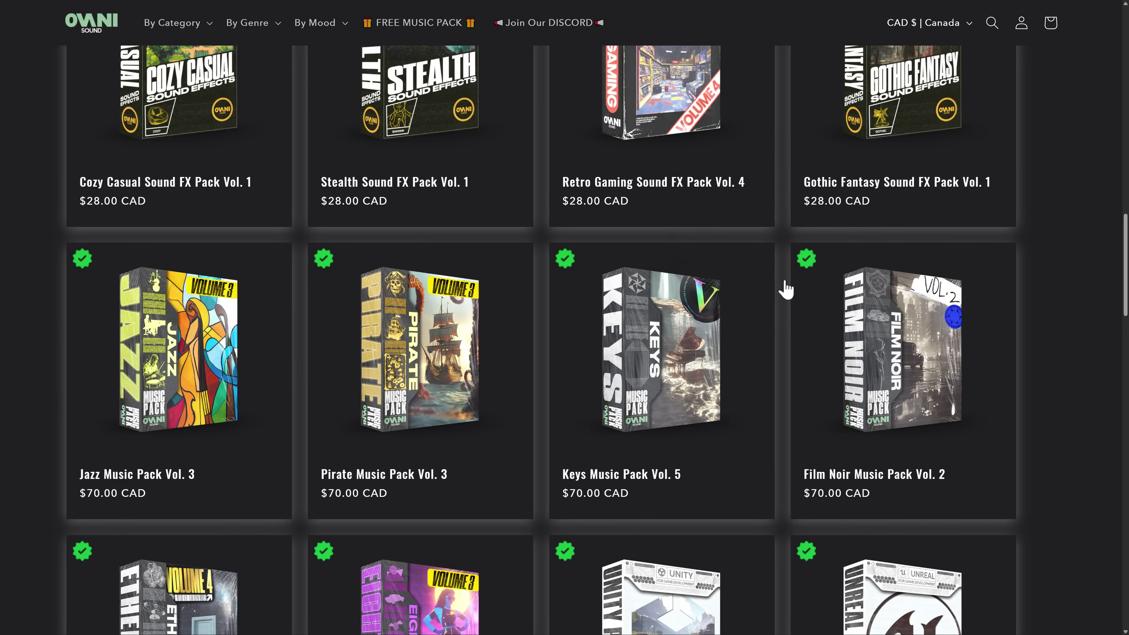
scroll(785, 290, "up", 9)
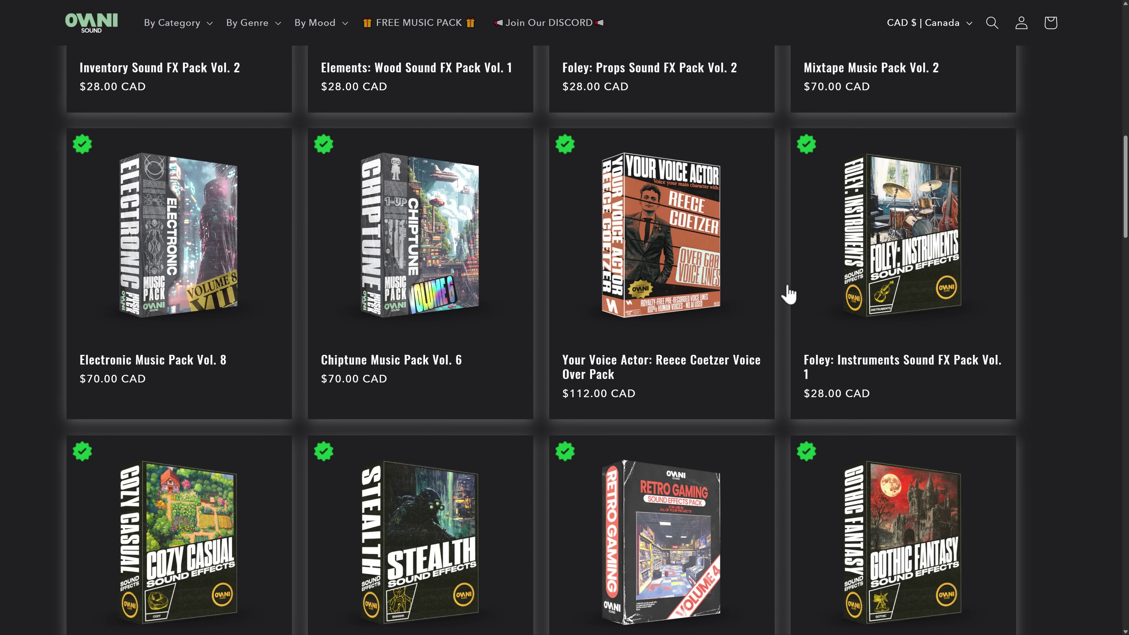
scroll(787, 291, "down", 18)
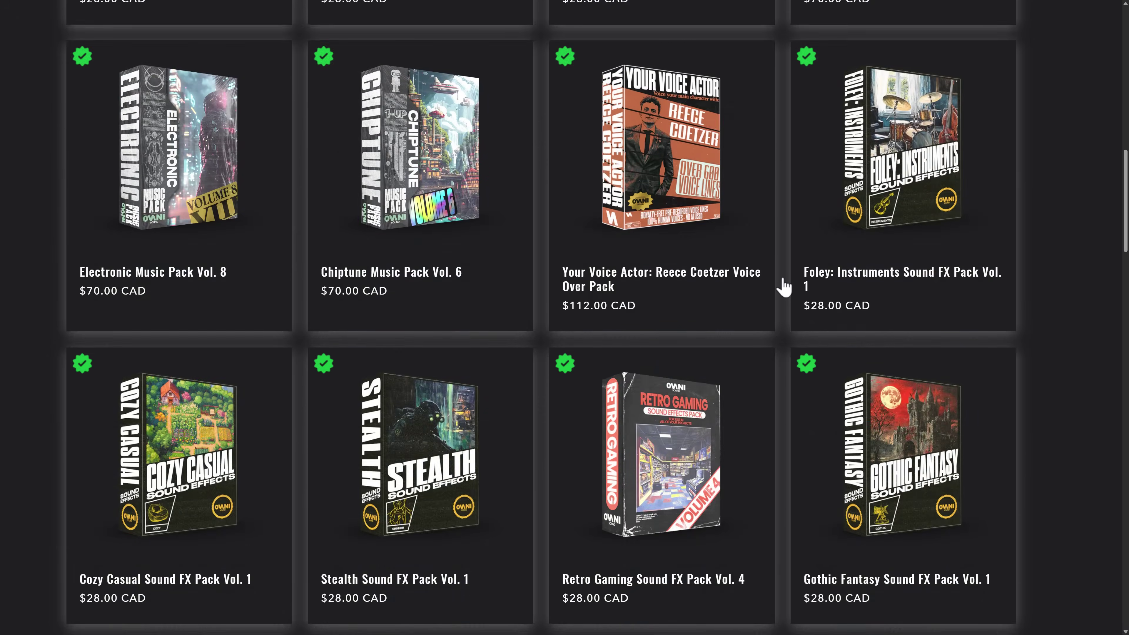
scroll(783, 287, "down", 7)
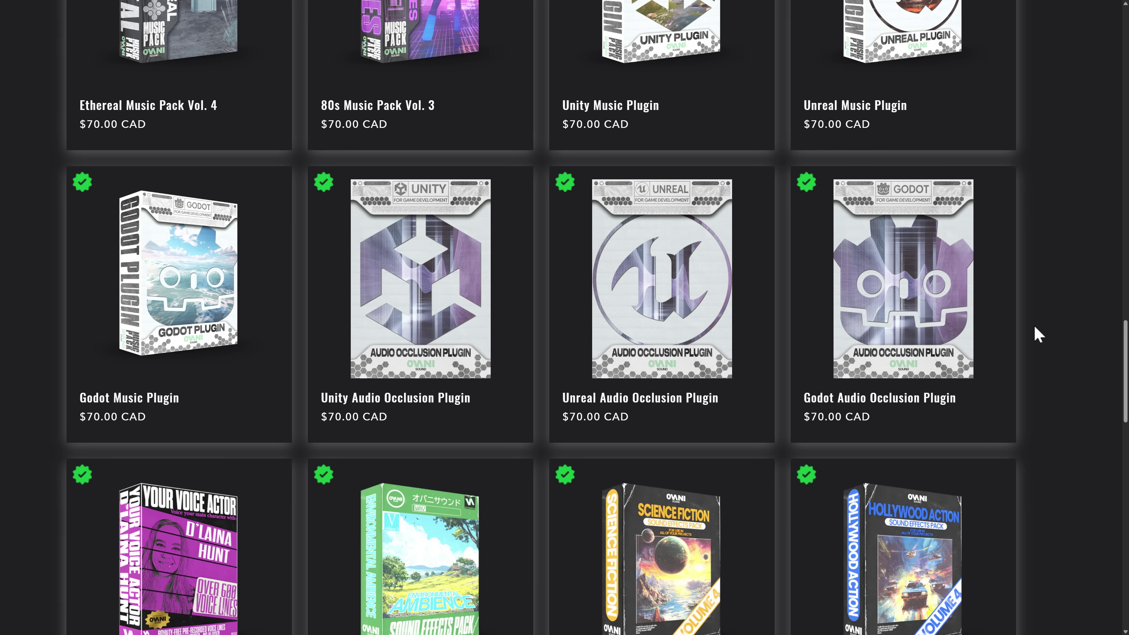
- Switch to the GigaAudio-Godot repository page and read through its file list, release information and README
key("ctrl+Tab")
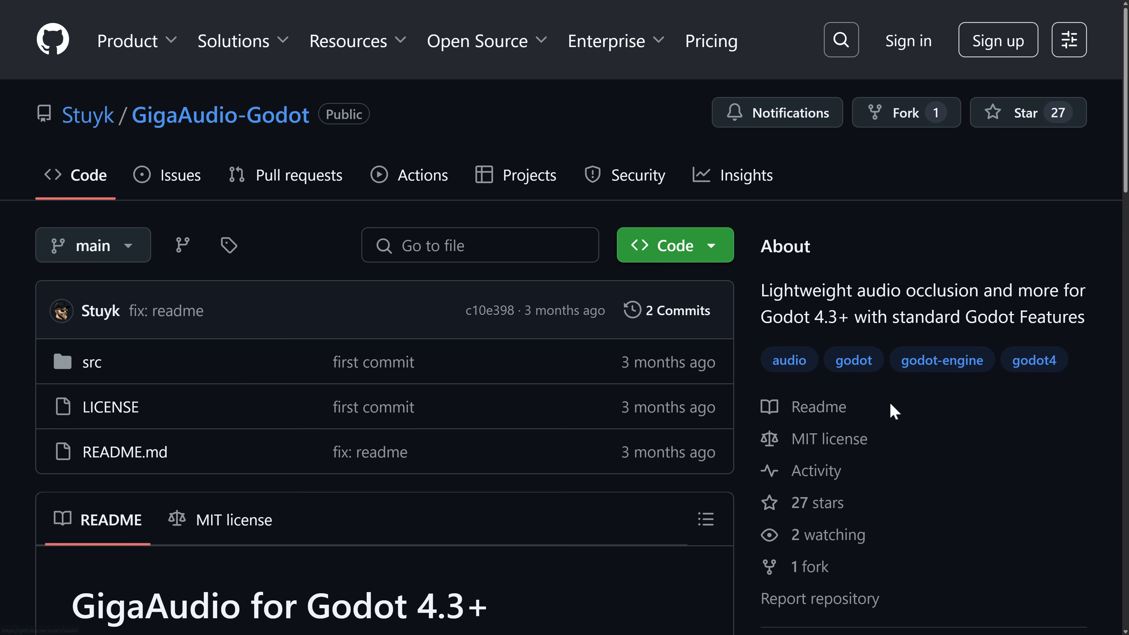
scroll(896, 433, "down", 5)
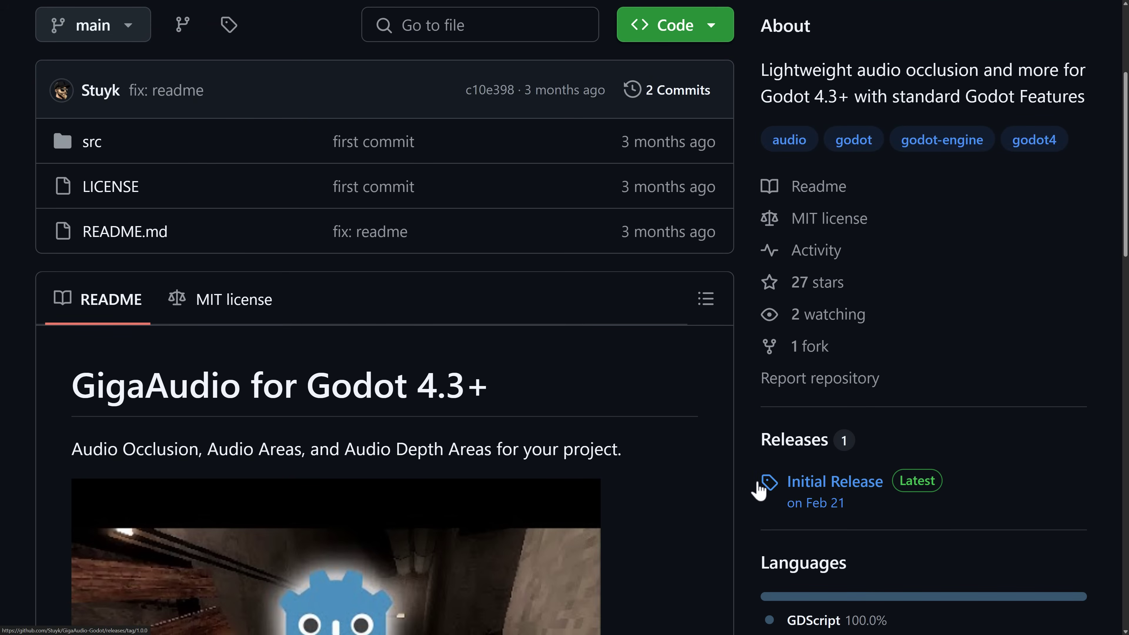
scroll(660, 350, "up", 2)
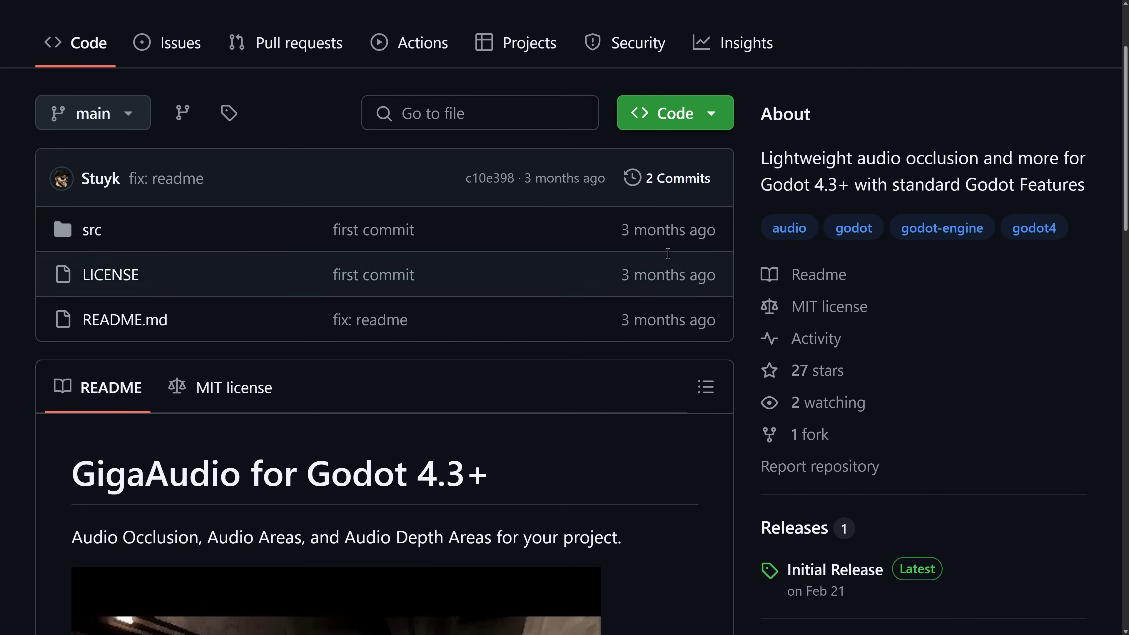
scroll(720, 293, "down", 2)
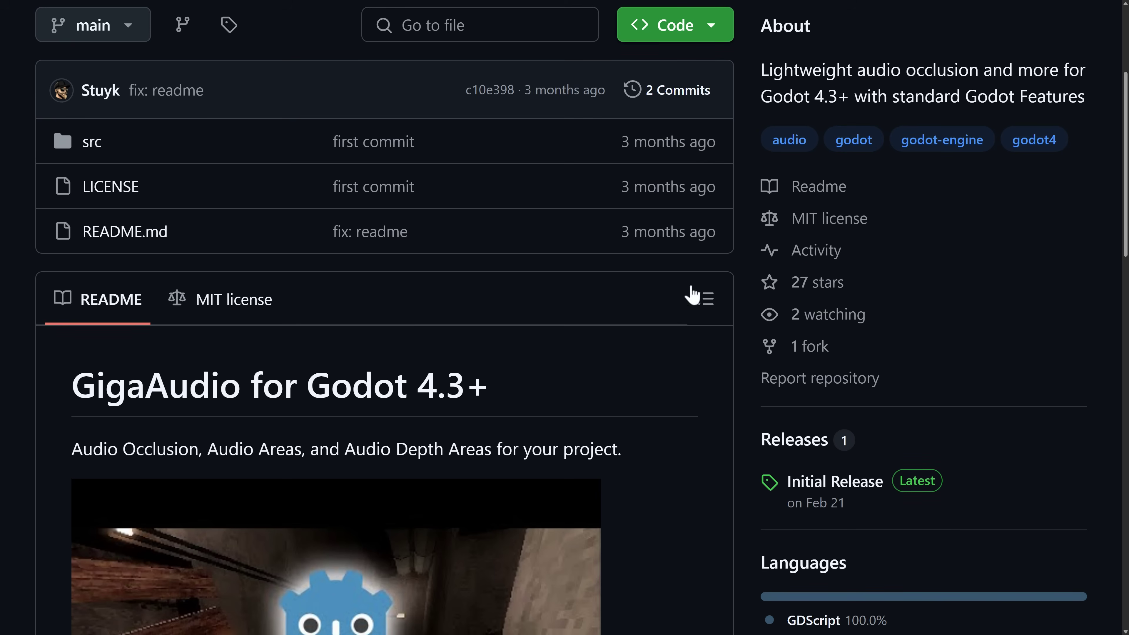
scroll(710, 315, "down", 2)
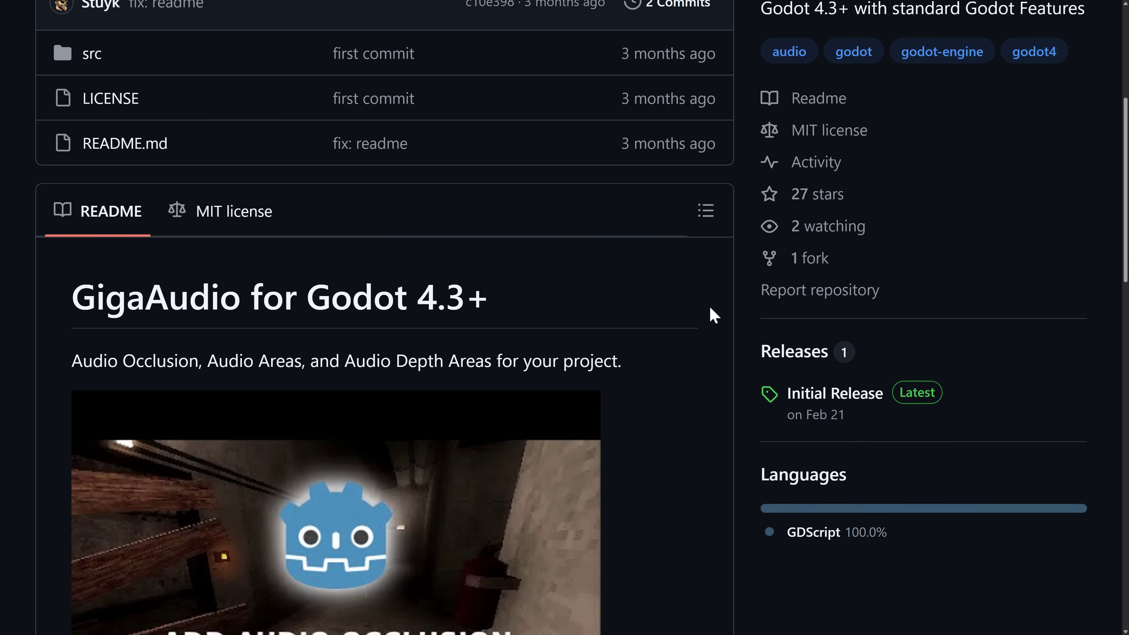
scroll(661, 282, "down", 3)
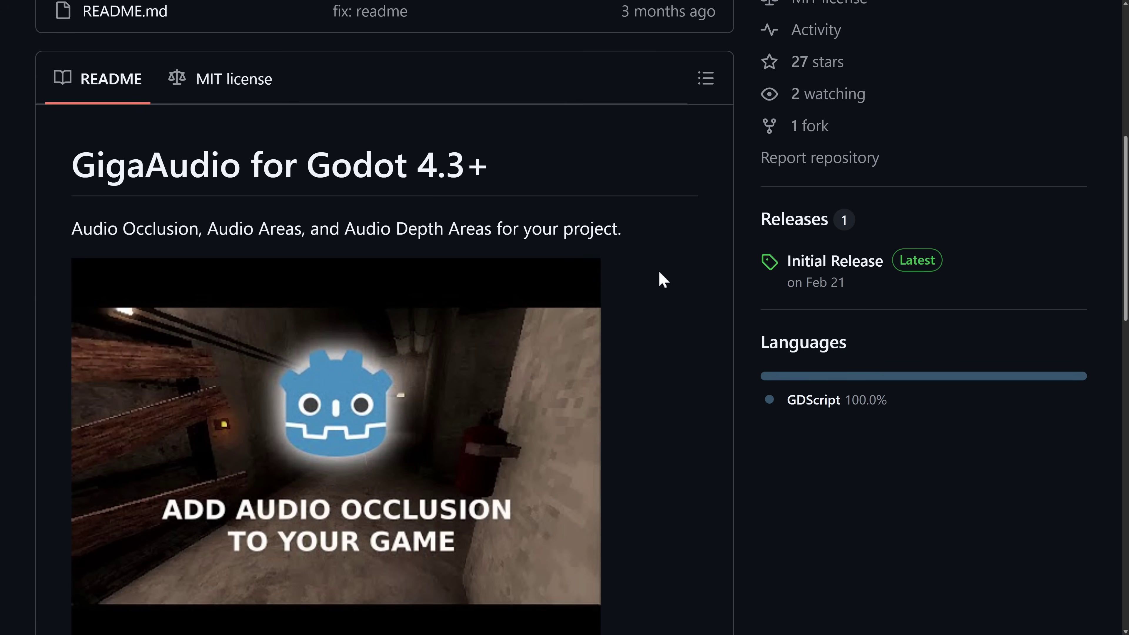
scroll(659, 272, "down", 3)
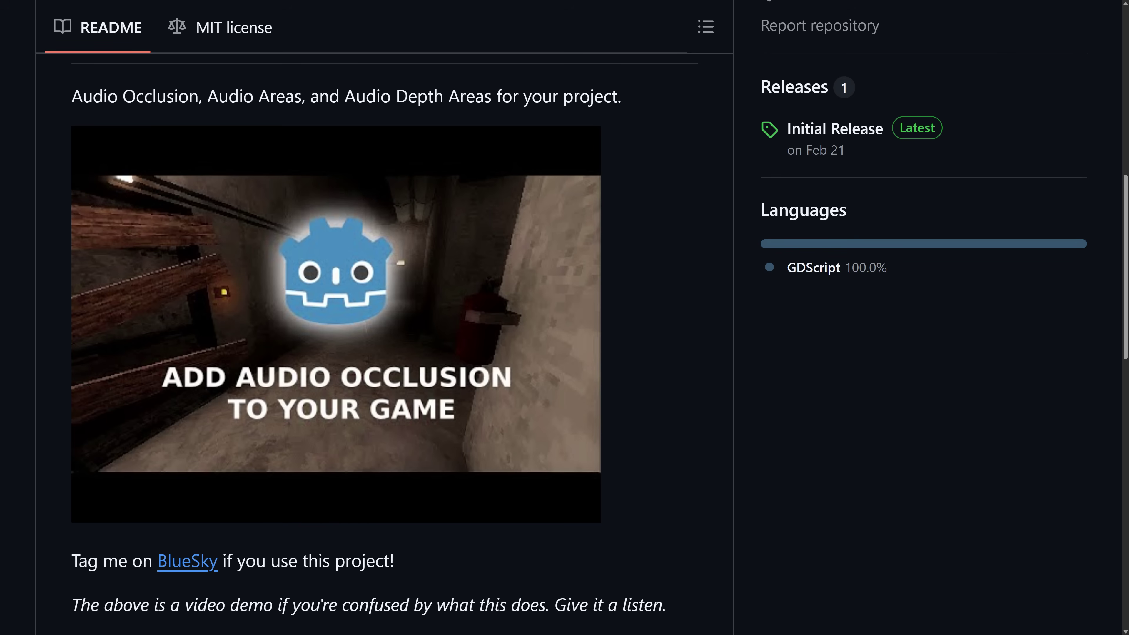
- Switch to File Explorer and copy the addons folder from AudioOcclusionPlugin_Godot_v0.1.1 inside the downloaded OvaniAudioOcclusionPlugin_0.1.1_Godot folder
key("alt+Tab")
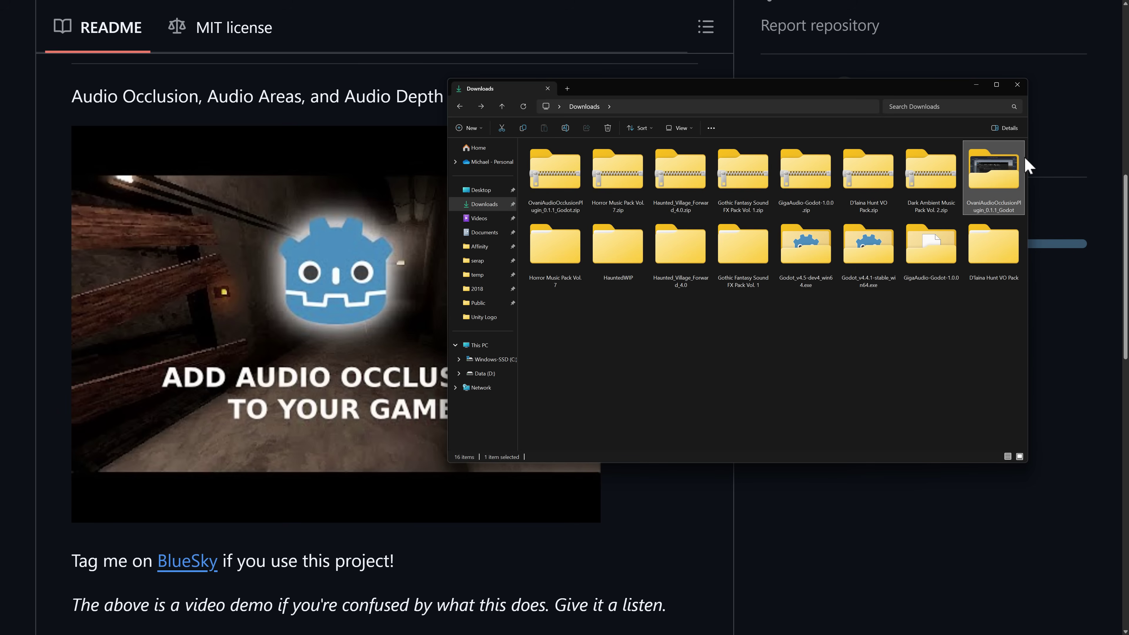
double_click(1005, 170)
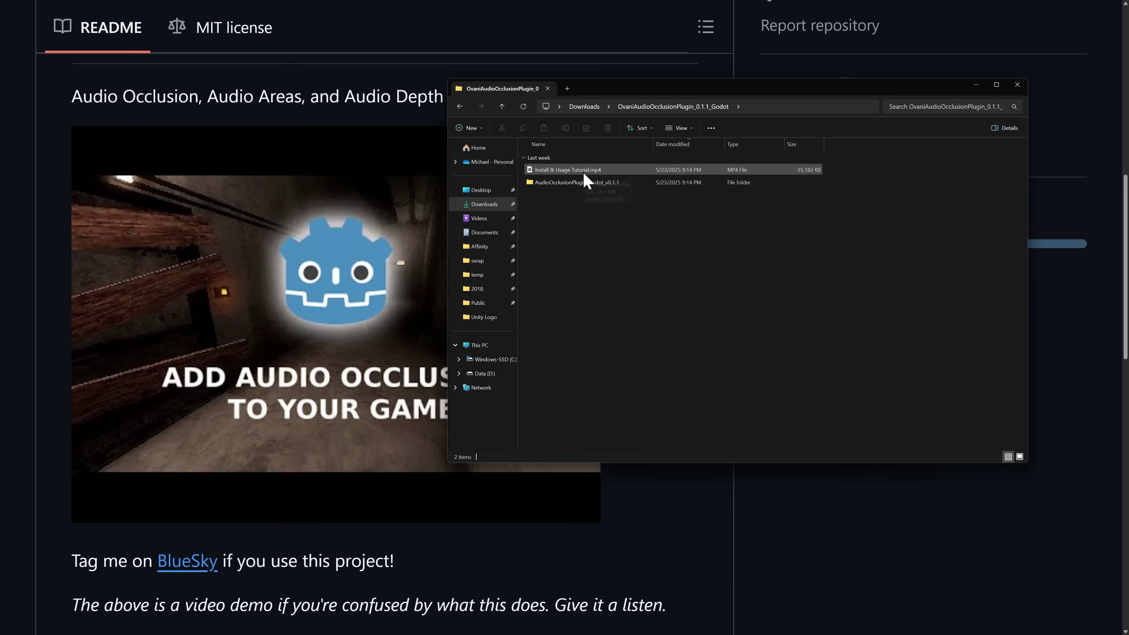
double_click(585, 189)
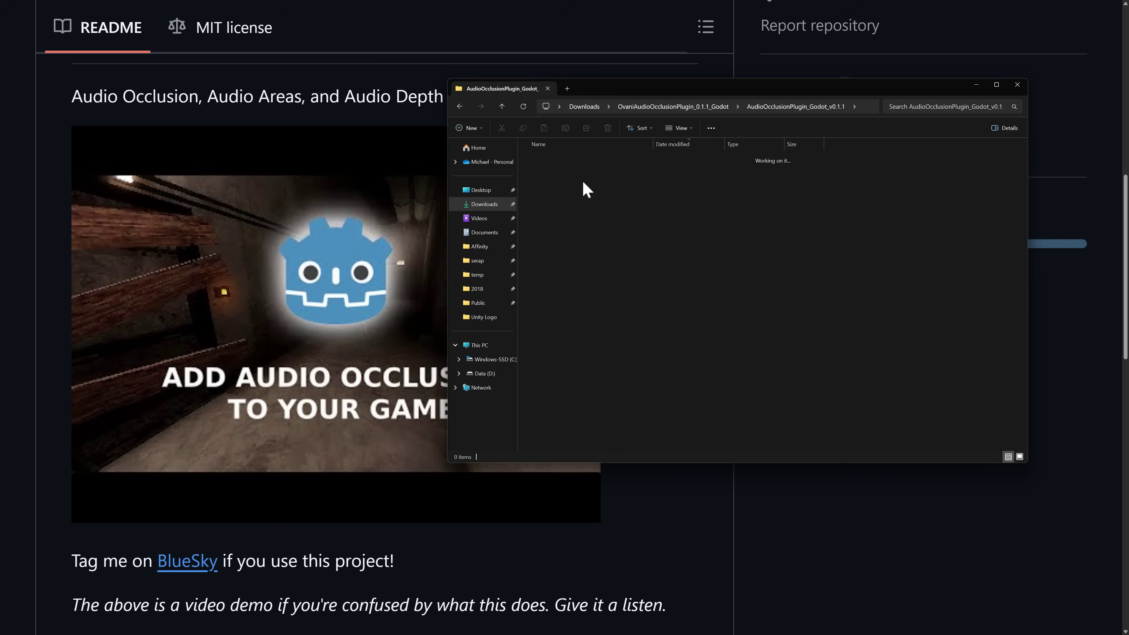
left_click(548, 174)
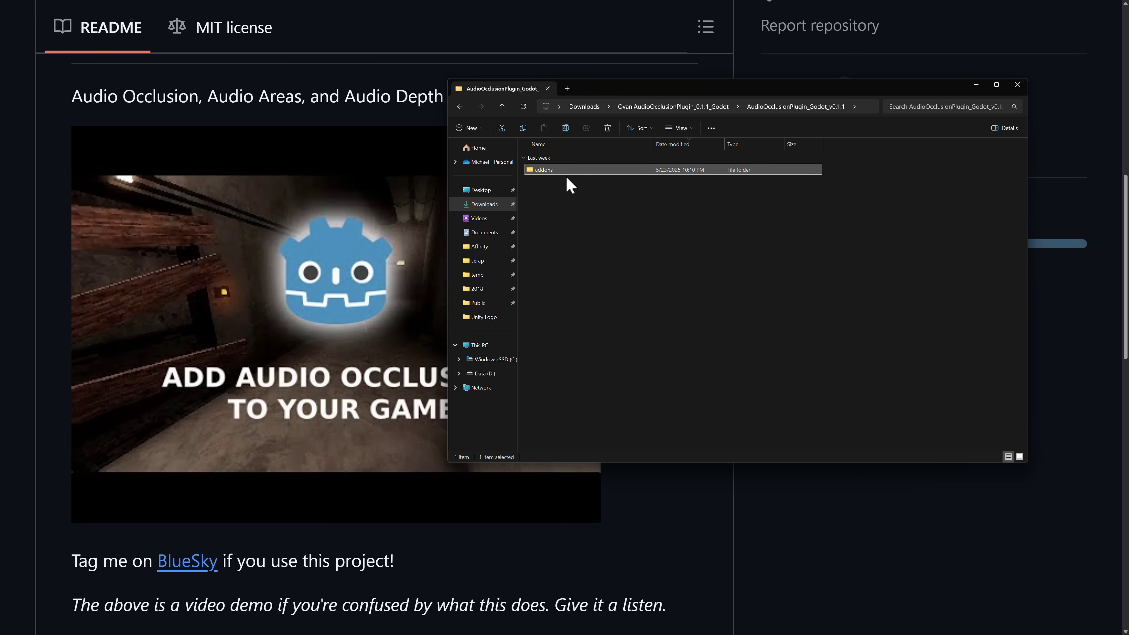
double_click(553, 173)
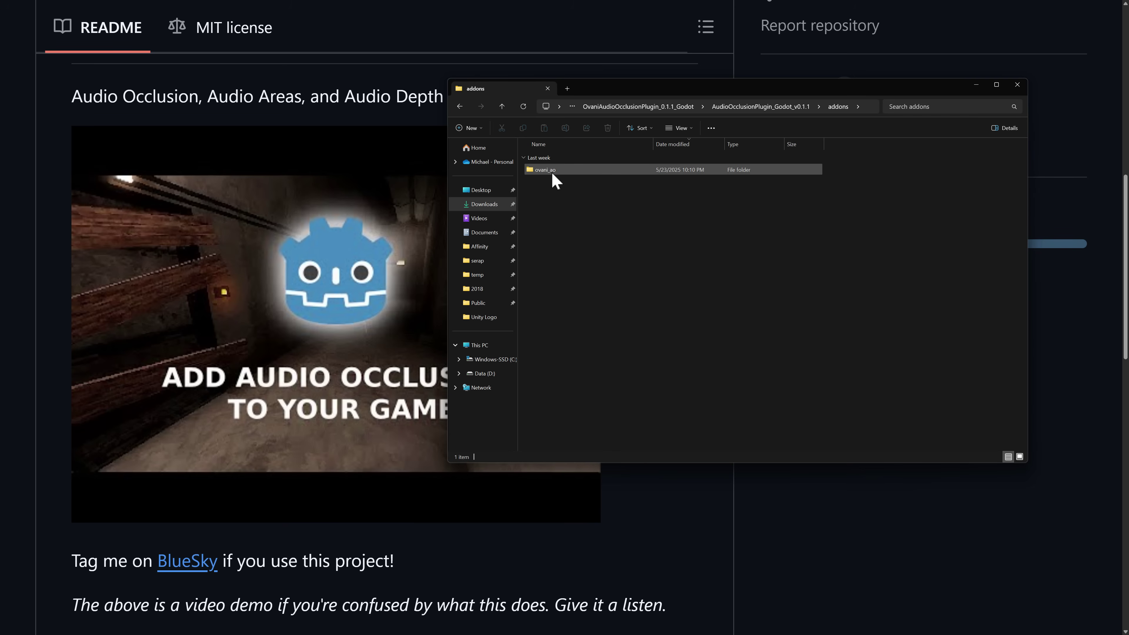
key("alt+Left")
key("ctrl+c")
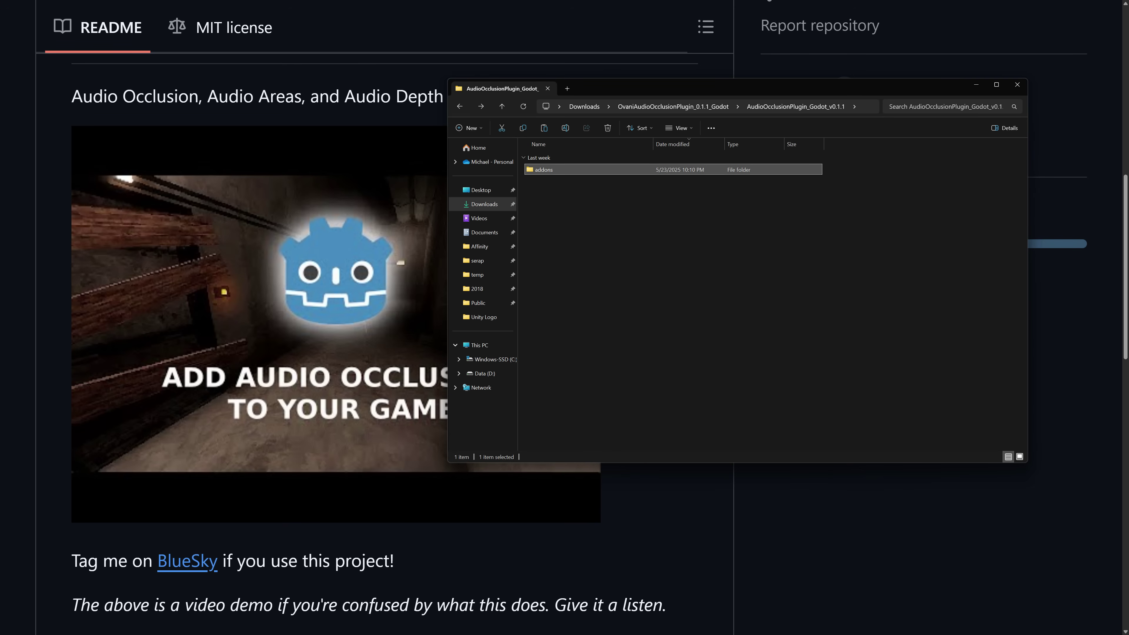
- Switch to the Godot Project Manager and start a new project with the path c:\temp\ovaniAO
key("alt+Tab")
left_click(40, 47)
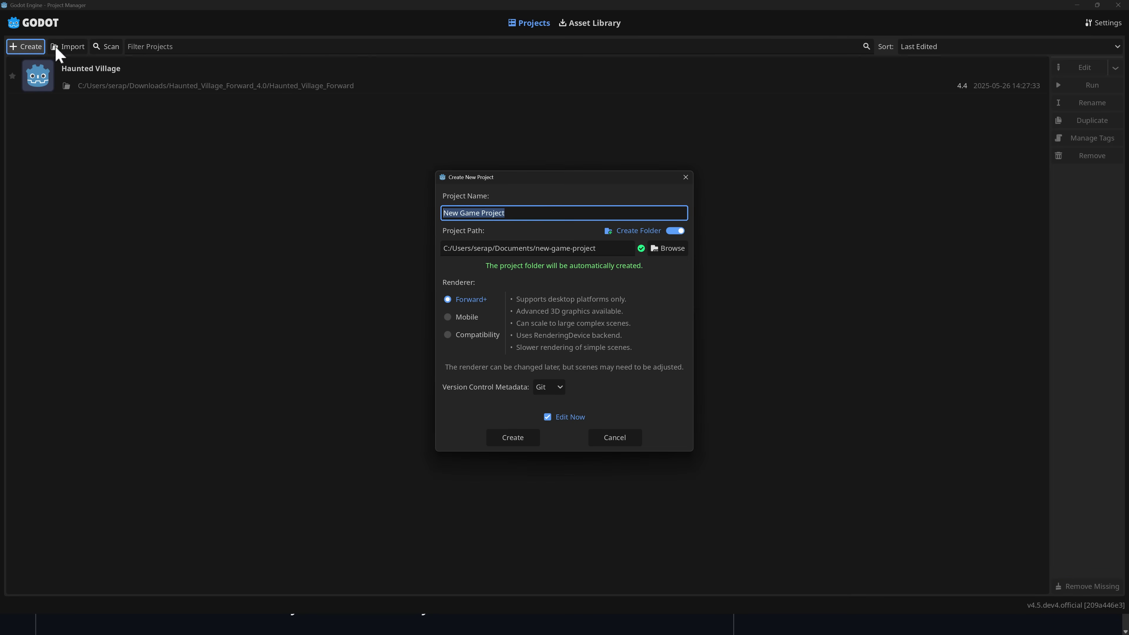
triple_click(603, 248)
type("c")
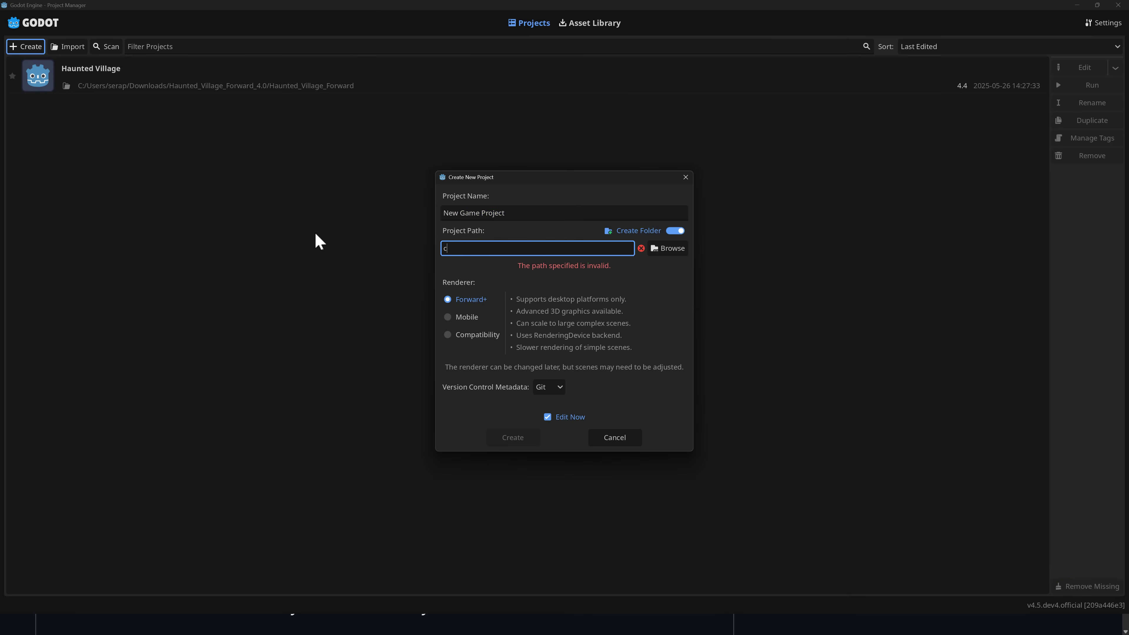
type(":\\temp\\")
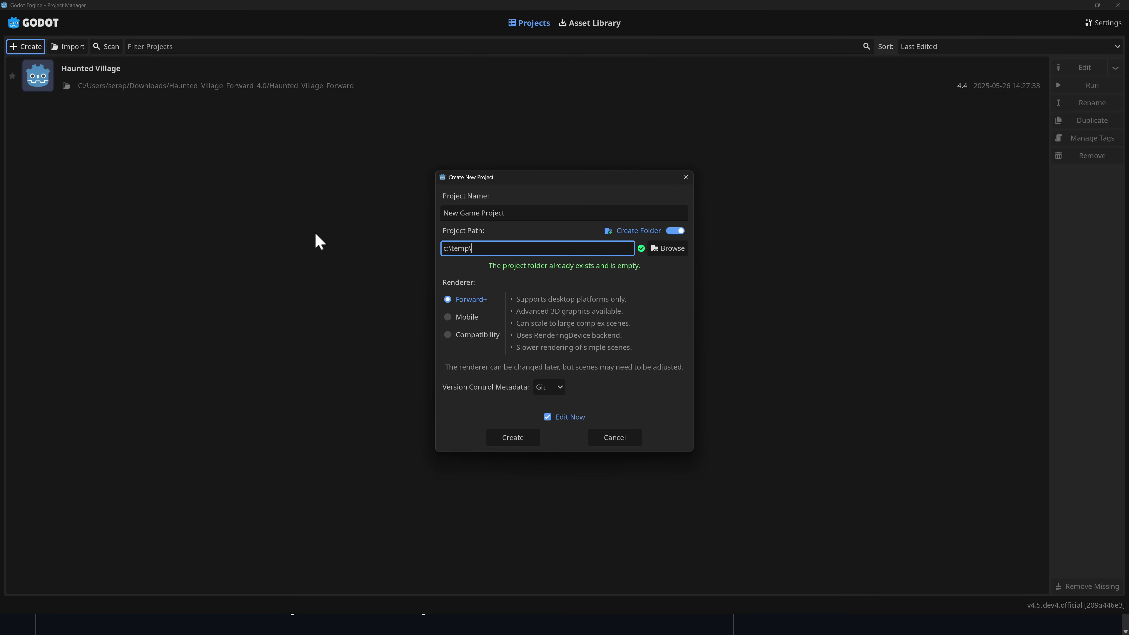
type("ovaniAO")
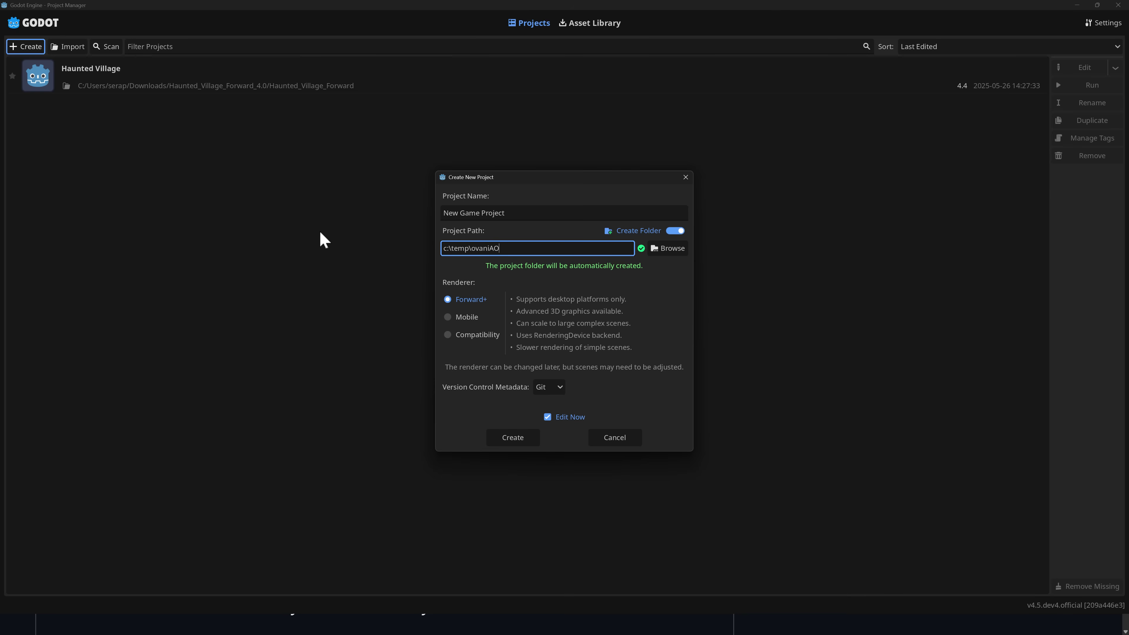
- Name the new project ehOh and create it with version control metadata set to None
left_click(523, 211)
key("ctrl+a")
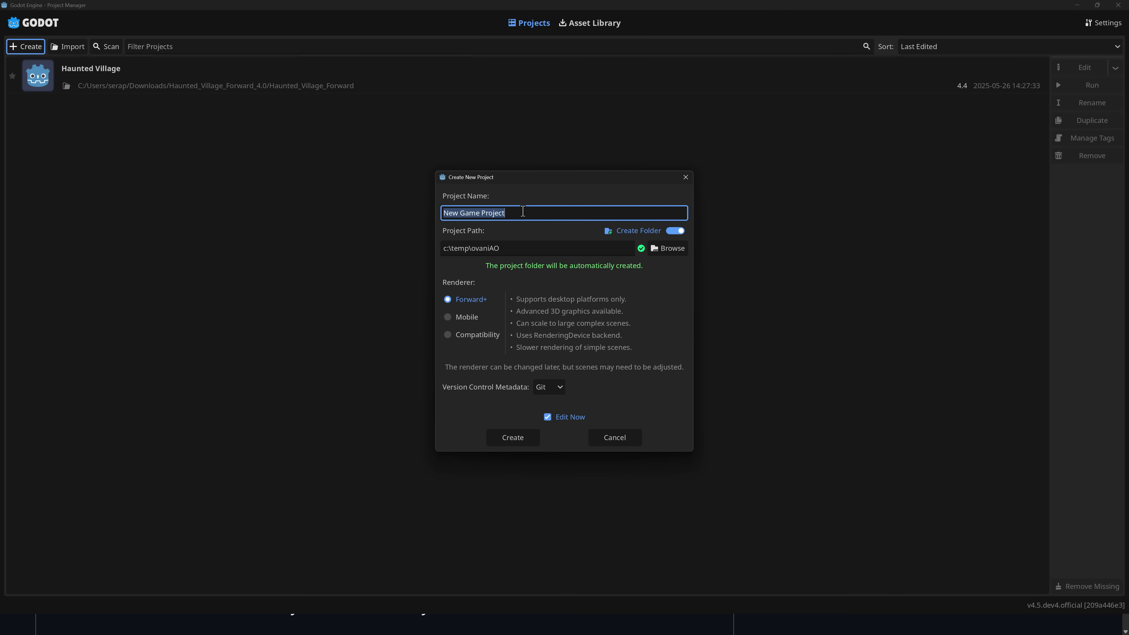
type("ehOh")
left_click(546, 387)
left_click(551, 400)
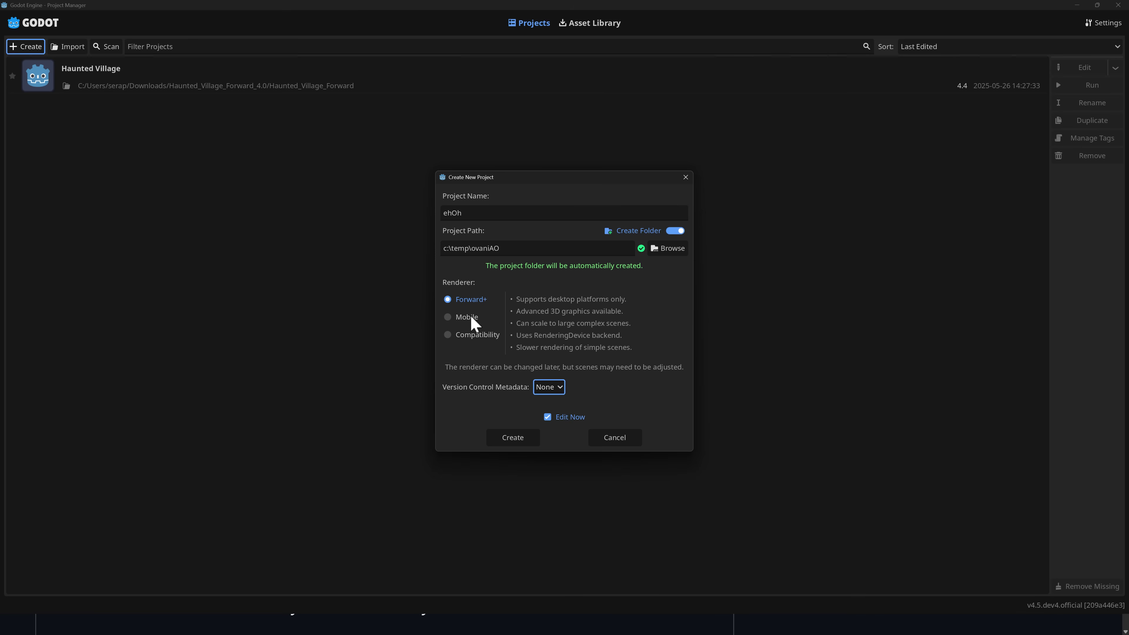
left_click(534, 437)
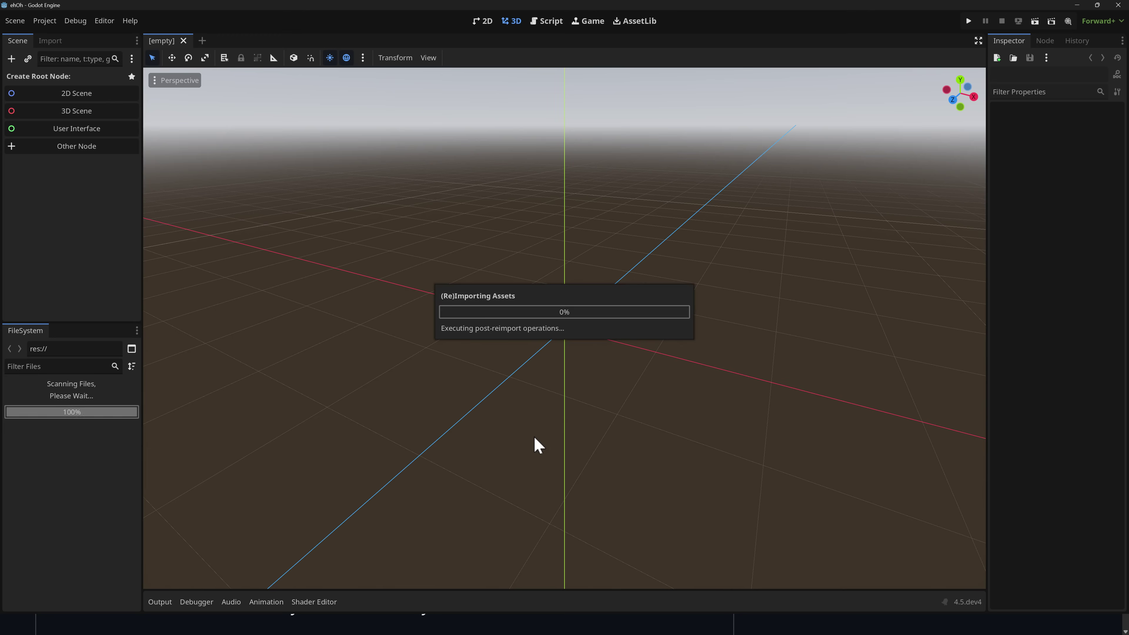
- Open the project's root folder in the file manager, paste the copied addons folder there, and close the file window
right_click(66, 447)
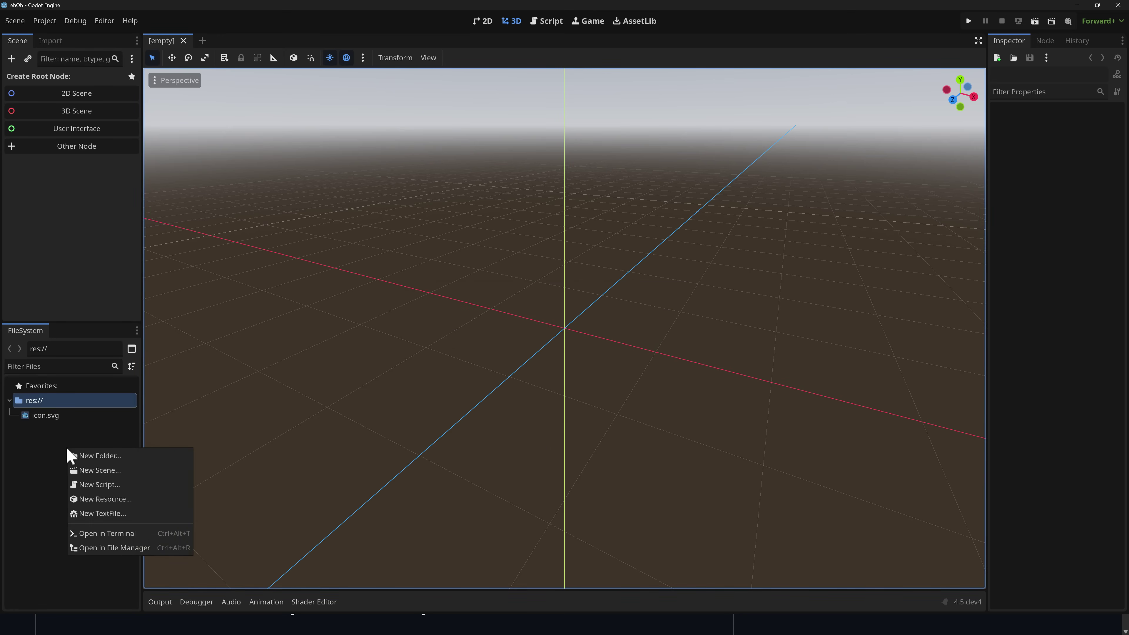
left_click(126, 549)
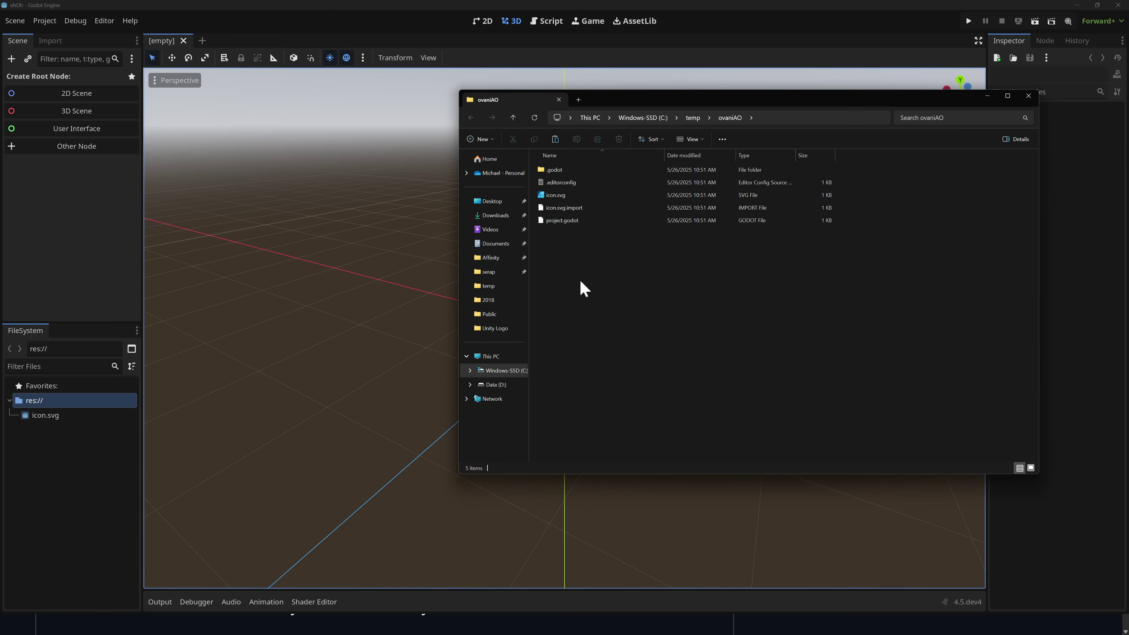
key("ctrl+v")
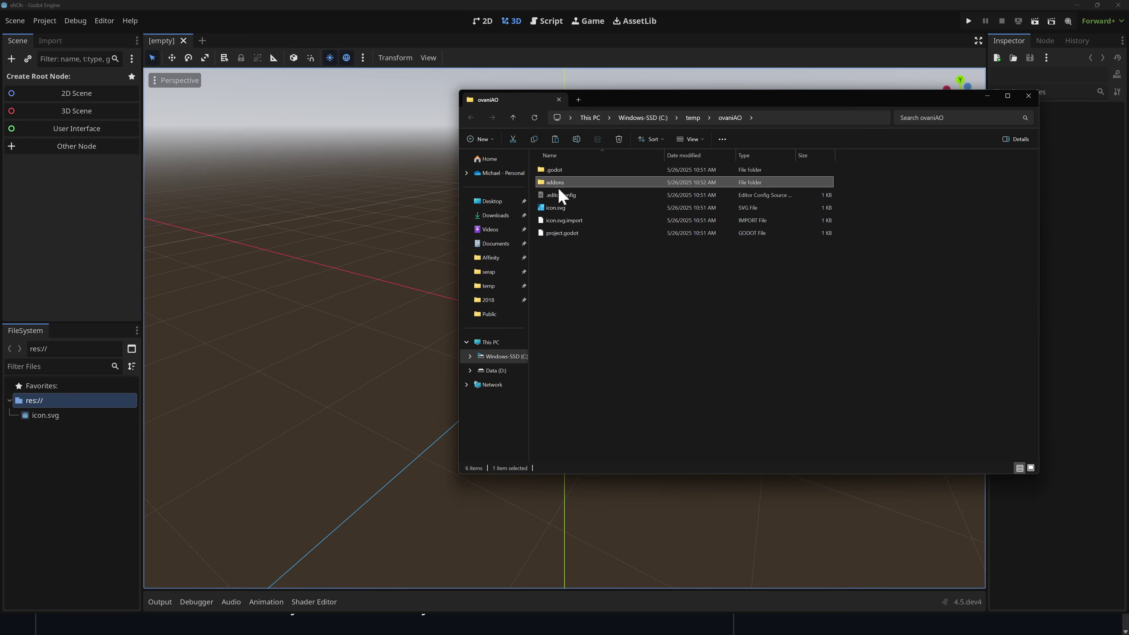
left_click(1028, 95)
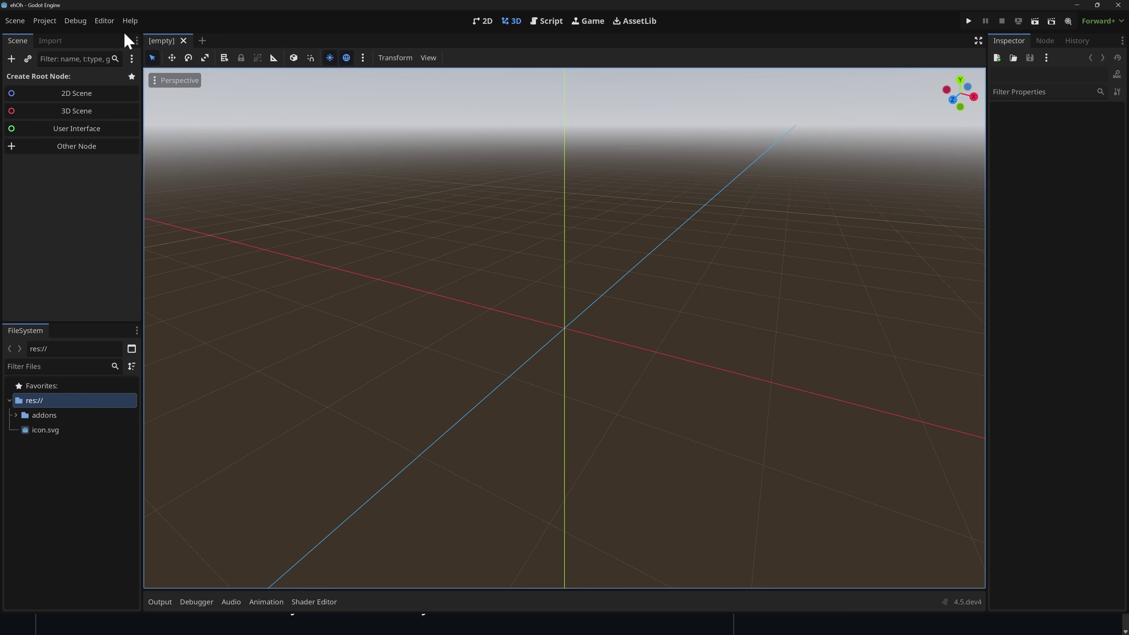
- Enable the Audio Occlusion Plugin in the project settings and close the settings window
left_click(50, 20)
left_click(63, 38)
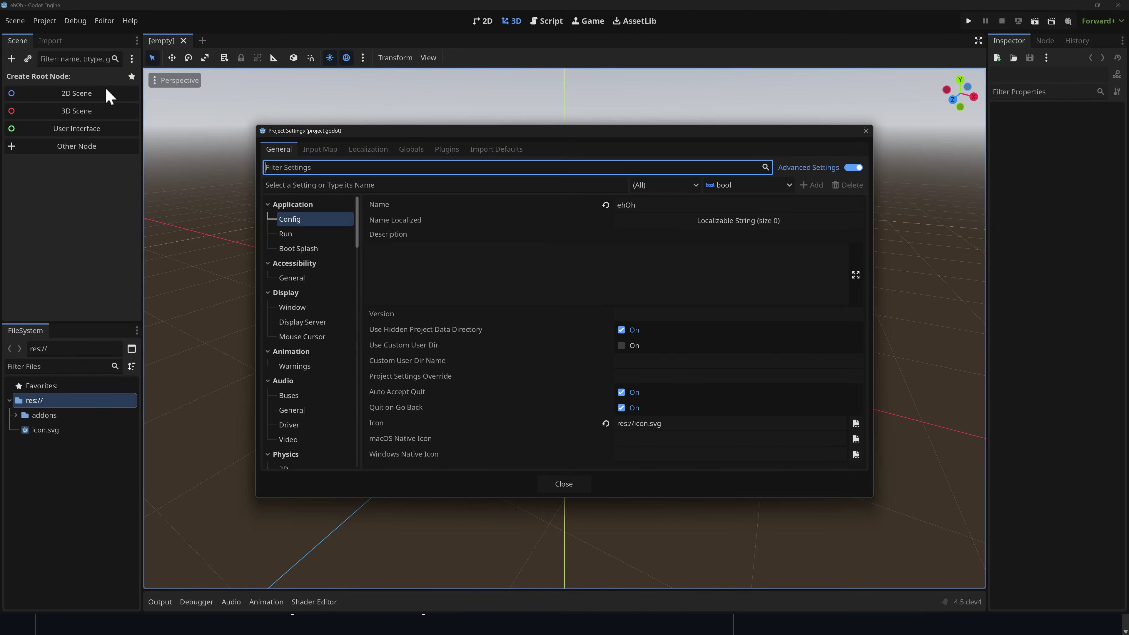
left_click(447, 150)
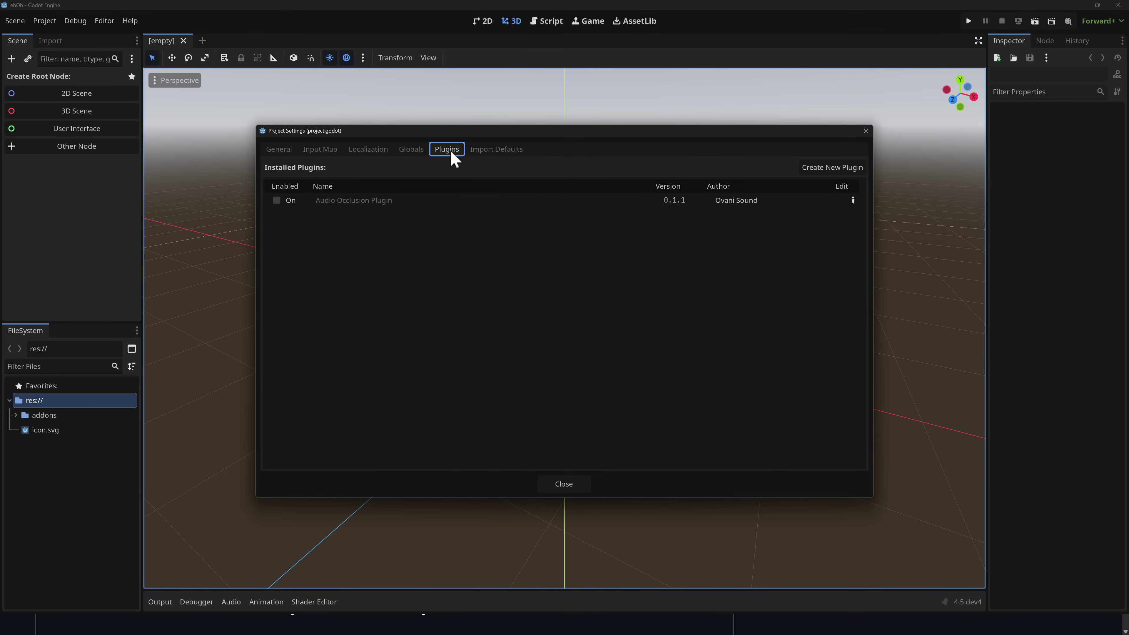
left_click(282, 200)
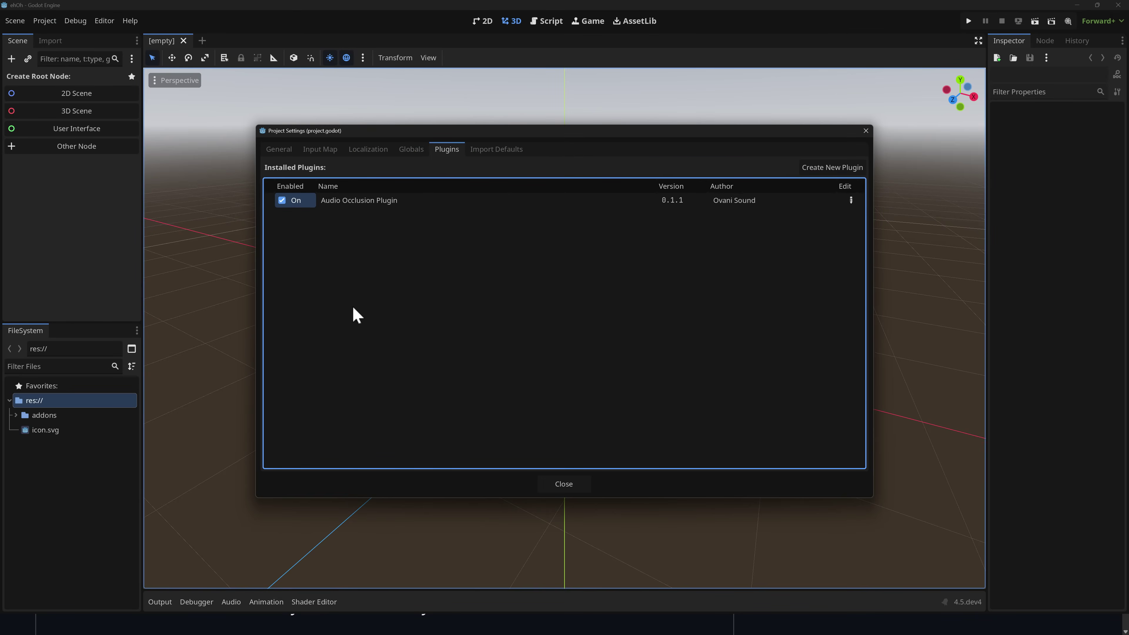
left_click(563, 483)
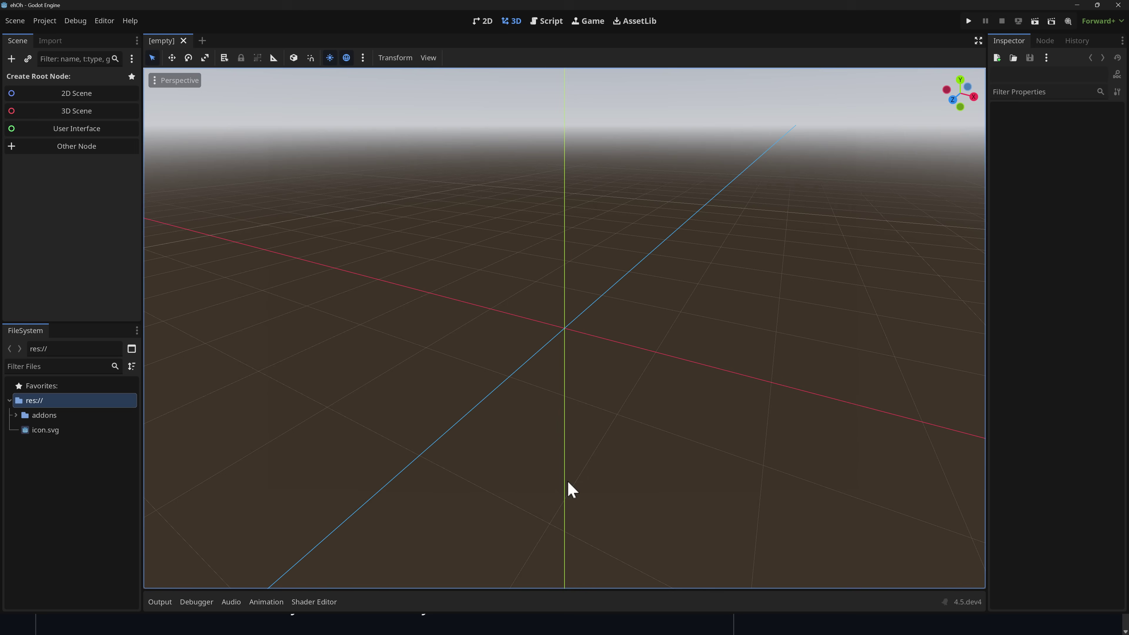
- Switch the editor to fullscreen and open example.tscn from the addons/ovani_ao/example_scene folder
left_click(104, 21)
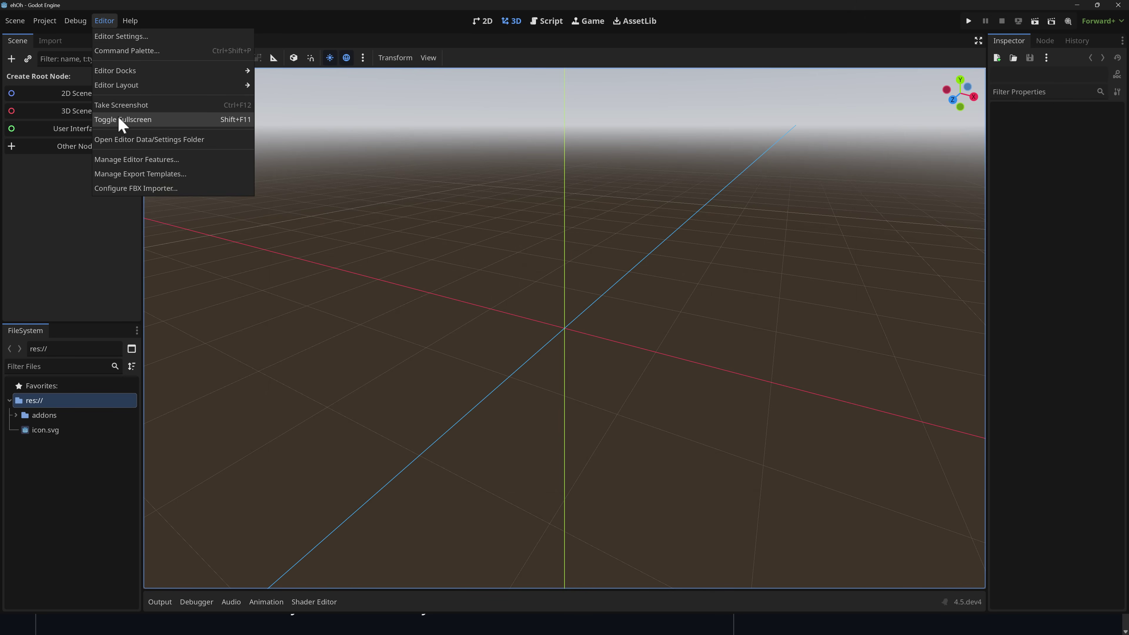
left_click(129, 119)
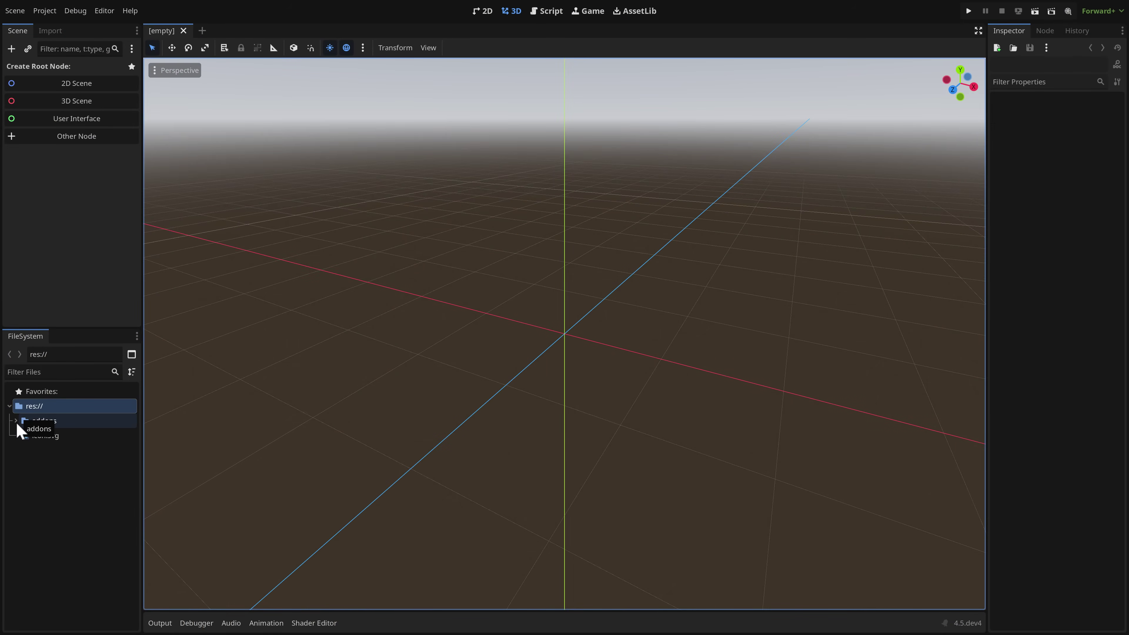
left_click(17, 421)
left_click(22, 435)
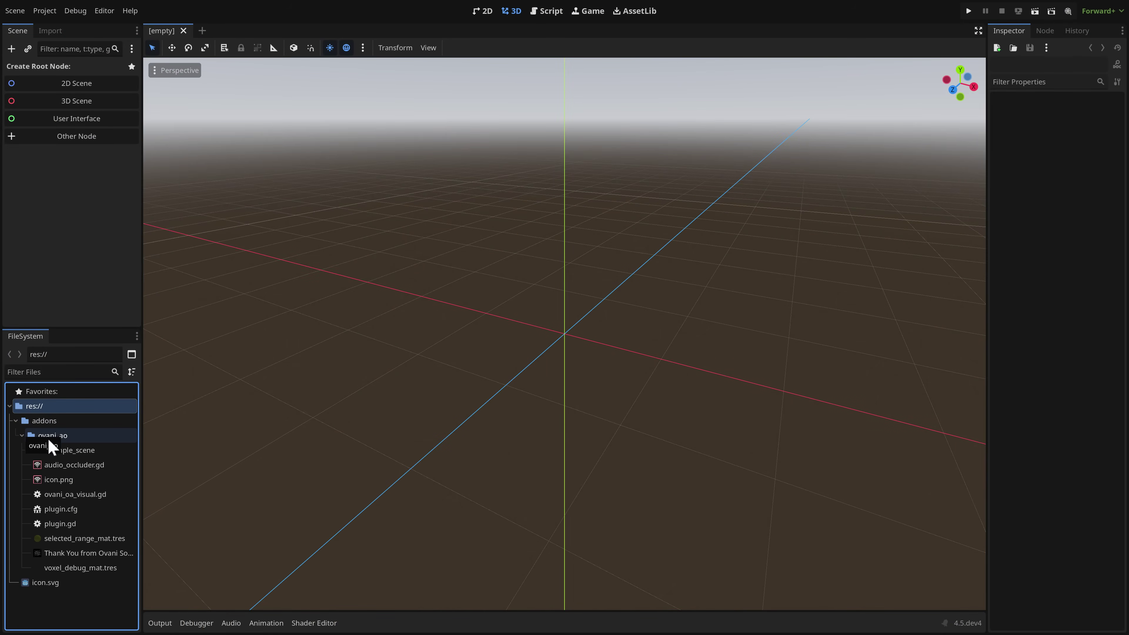
double_click(79, 450)
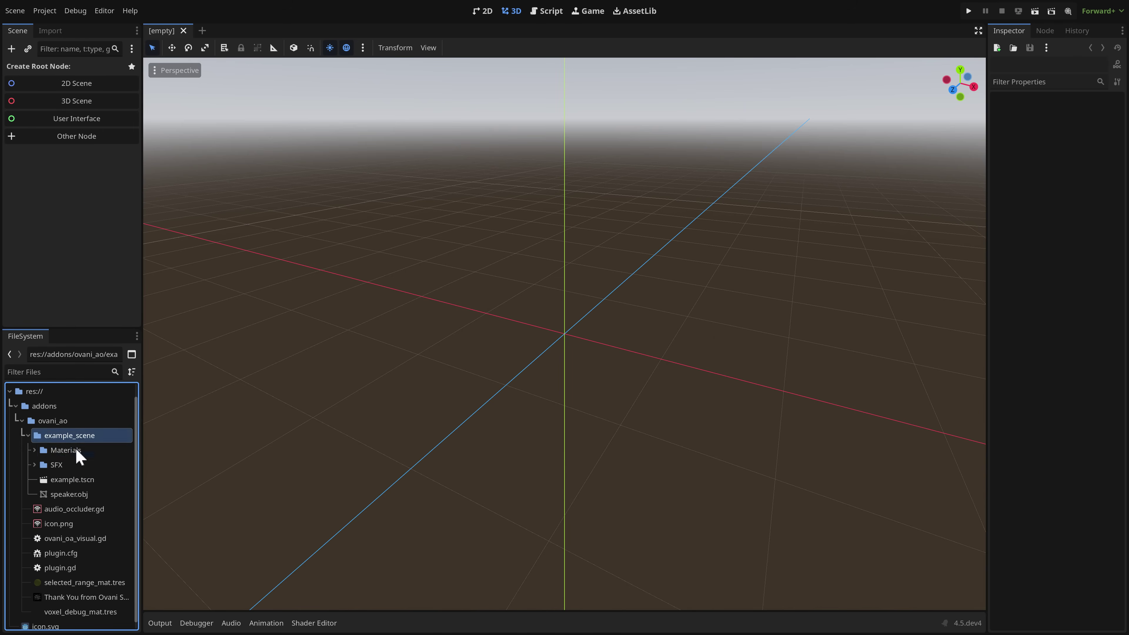
left_click(64, 483)
double_click(66, 480)
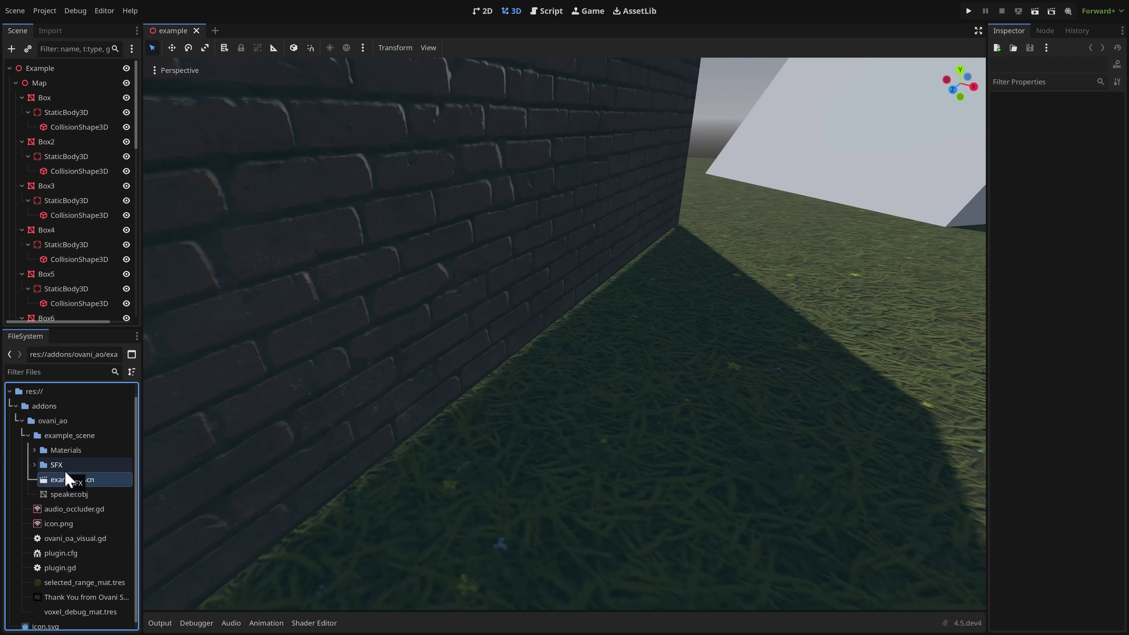
- Examine the example scene in the 3D view, selecting the player's capsule mesh and viewing the brick corridor with the lever and speaker
right_click_drag(698, 429, 592, 391)
key("w")
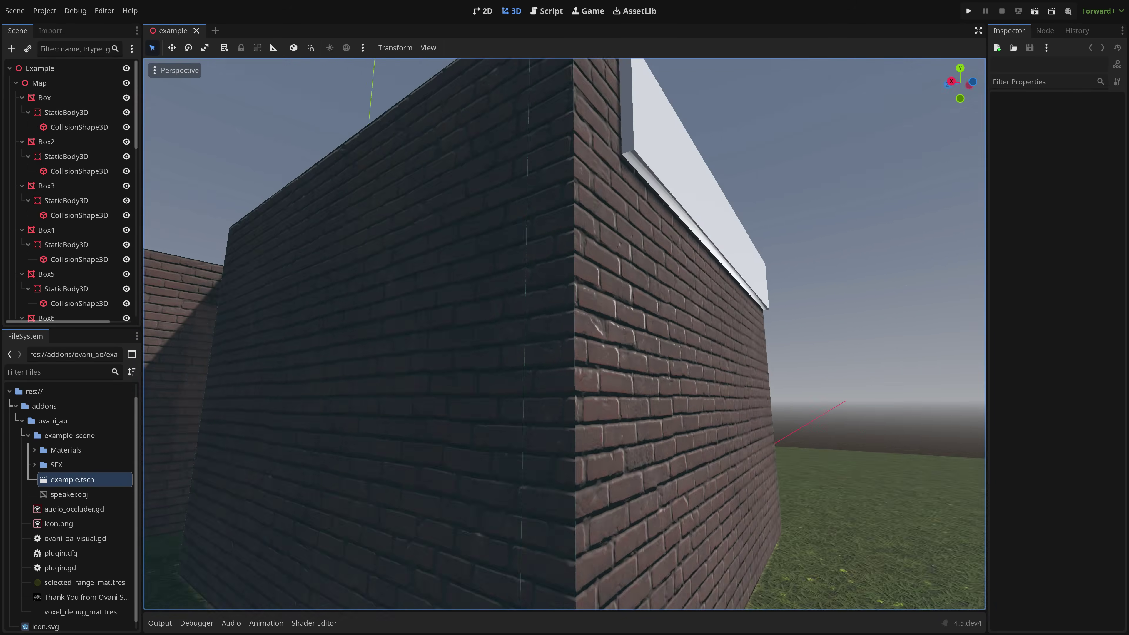
mouse_move(738, 400)
right_mouse_down()
mouse_move(644, 402)
mouse_move(751, 403)
right_mouse_up()
key("w")
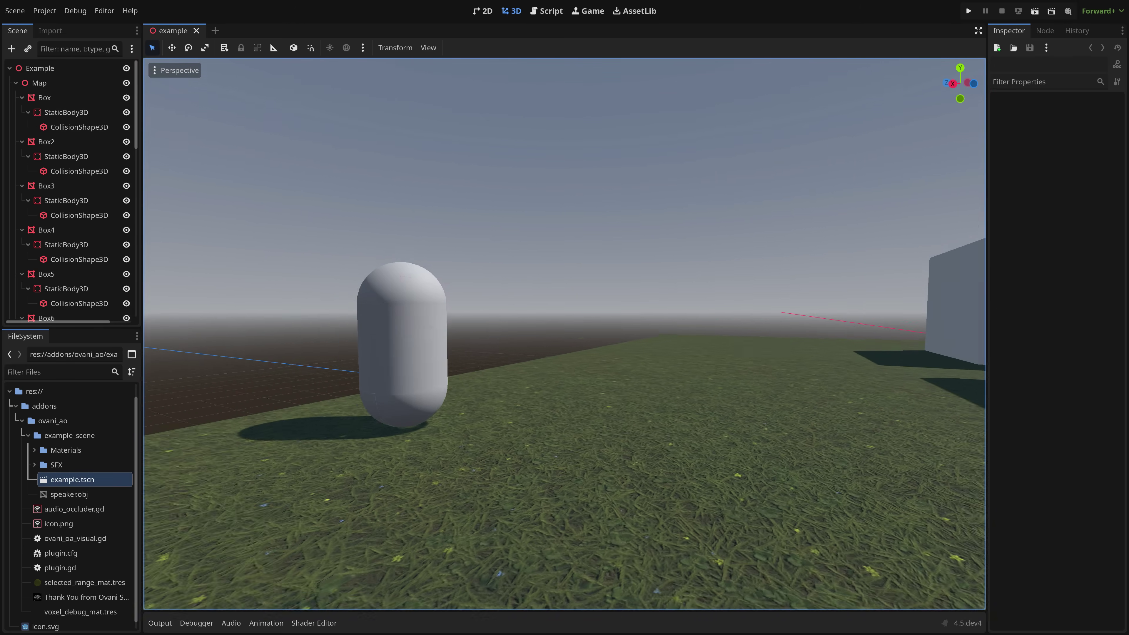
right_click_drag(622, 402, 482, 325)
left_click(402, 316)
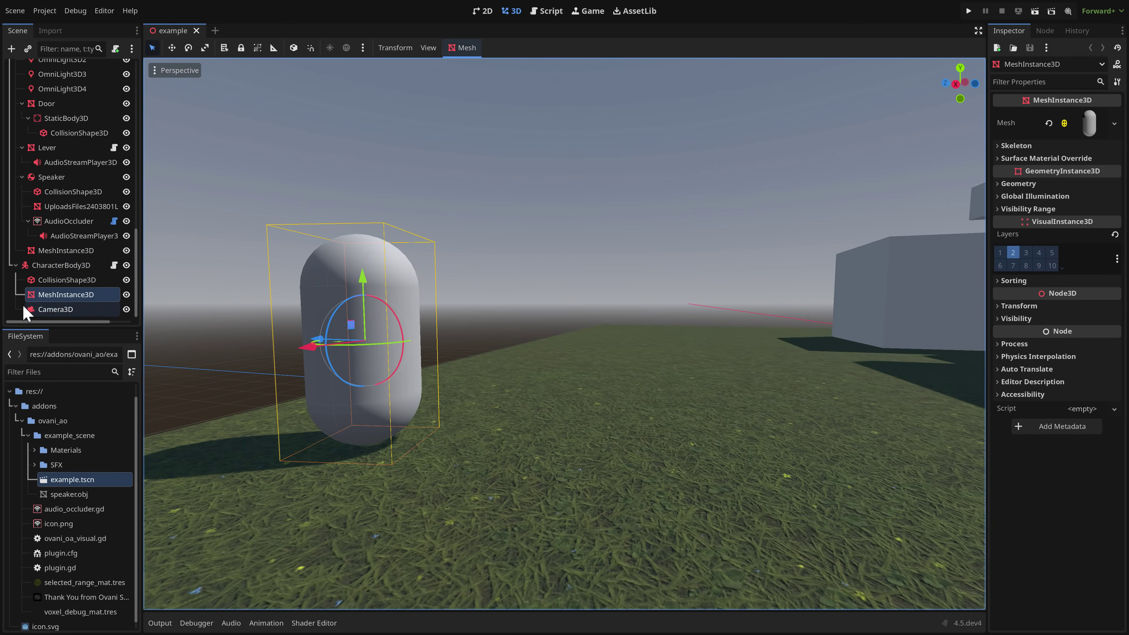
right_click_drag(529, 346, 747, 345)
key("w")
key("a")
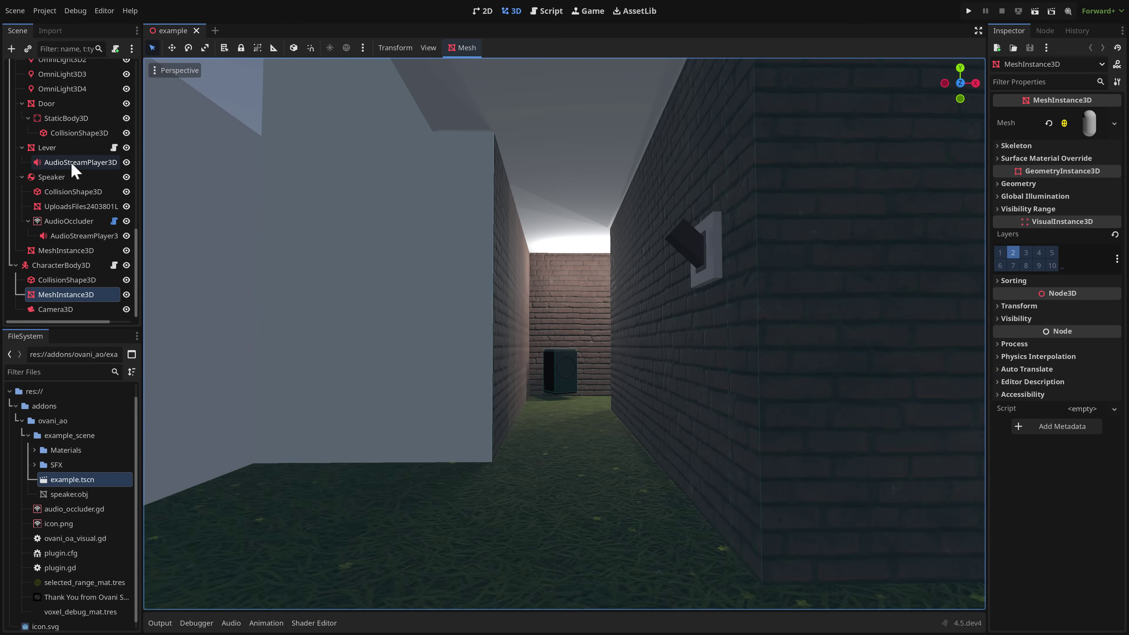
- Select the Speaker's AudioOccluder node and examine its audio range and voxel preview from around the building
left_click(68, 222)
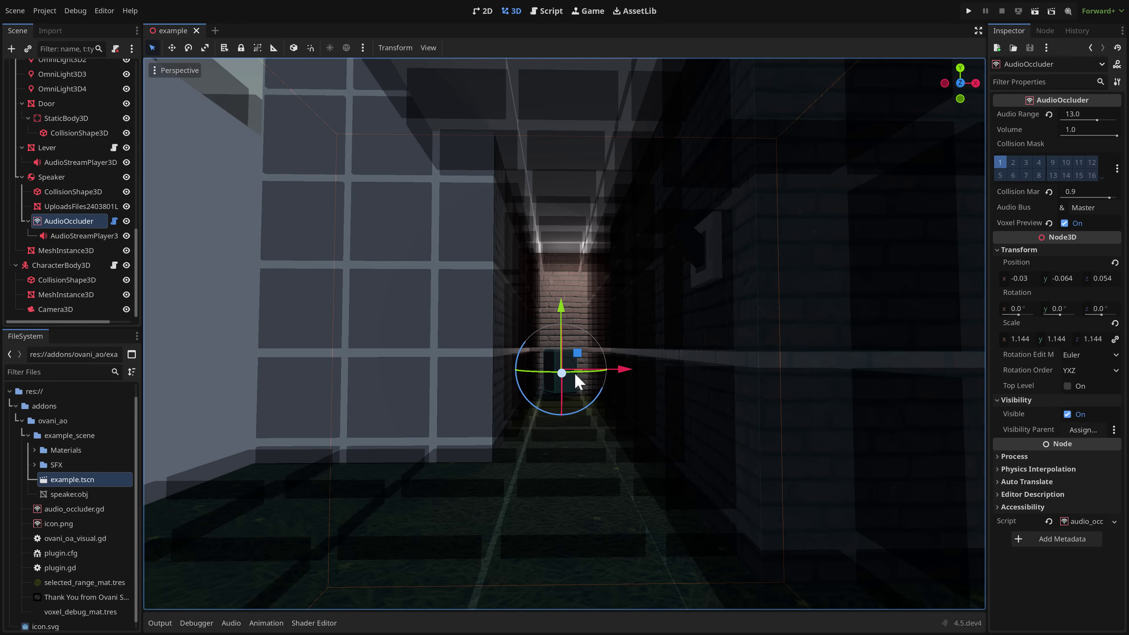
key("s")
mouse_move(575, 375)
right_mouse_down()
mouse_move(639, 396)
mouse_move(588, 390)
right_mouse_up()
key("e")
key("s")
key("a")
key("w")
key("d")
key("w")
key("d")
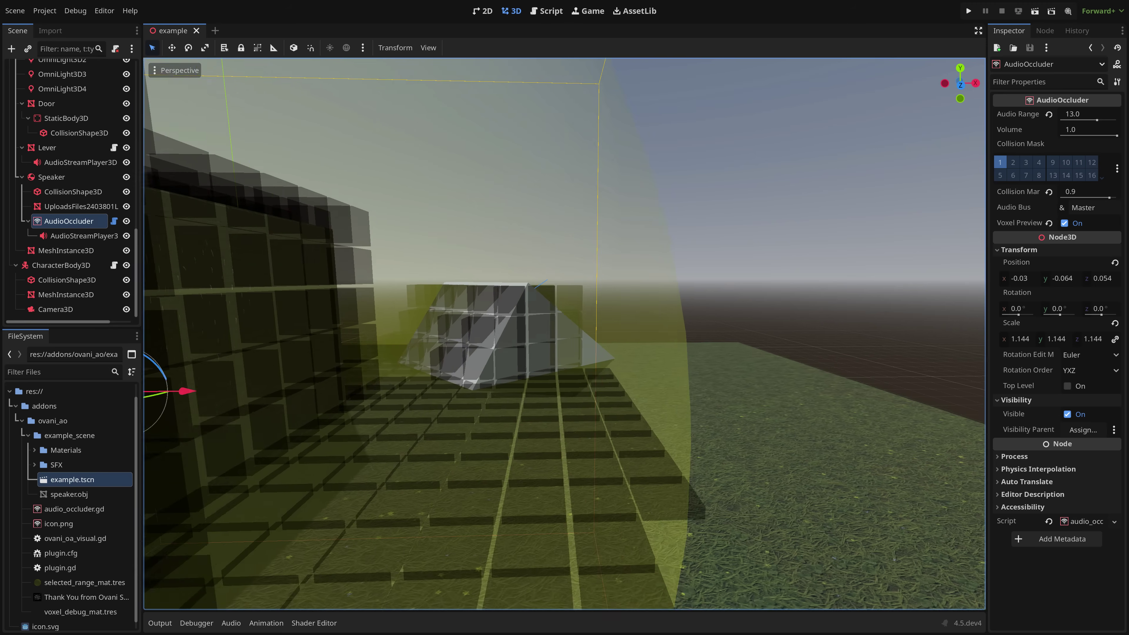
right_click_drag(667, 494, 640, 494)
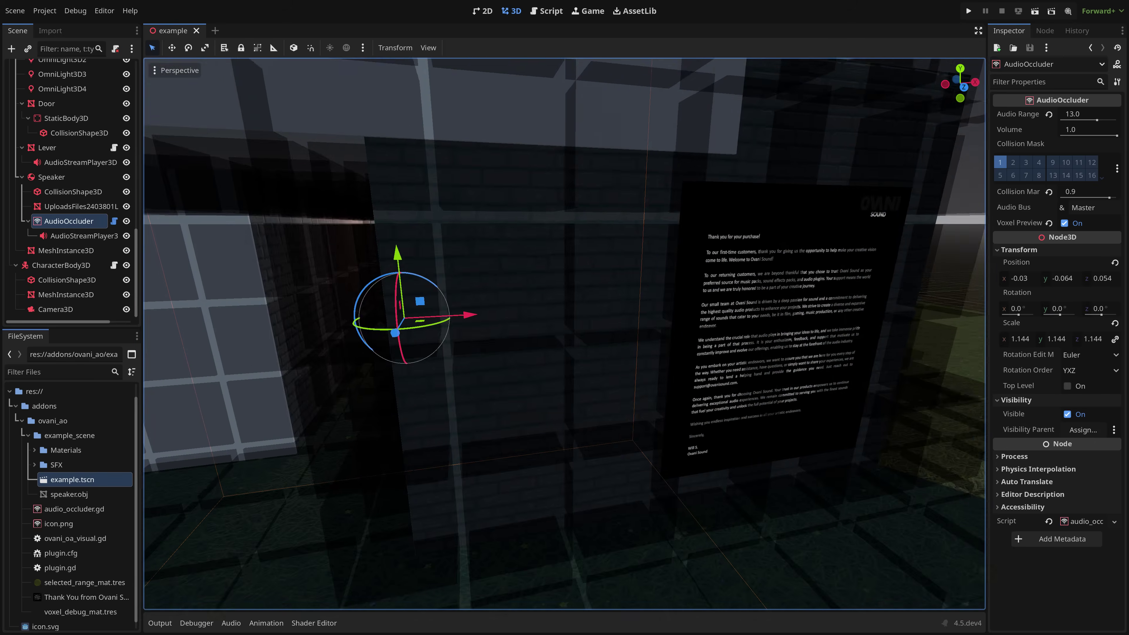
key("s")
right_click_drag(565, 333, 533, 325)
key("a")
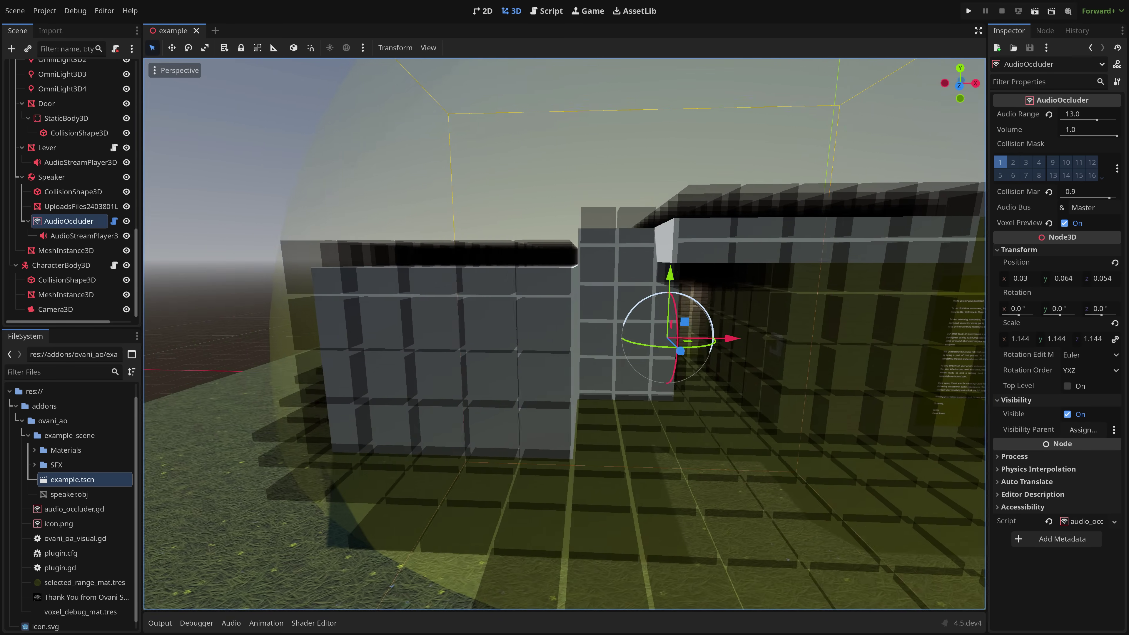
right_click_drag(620, 494, 603, 493)
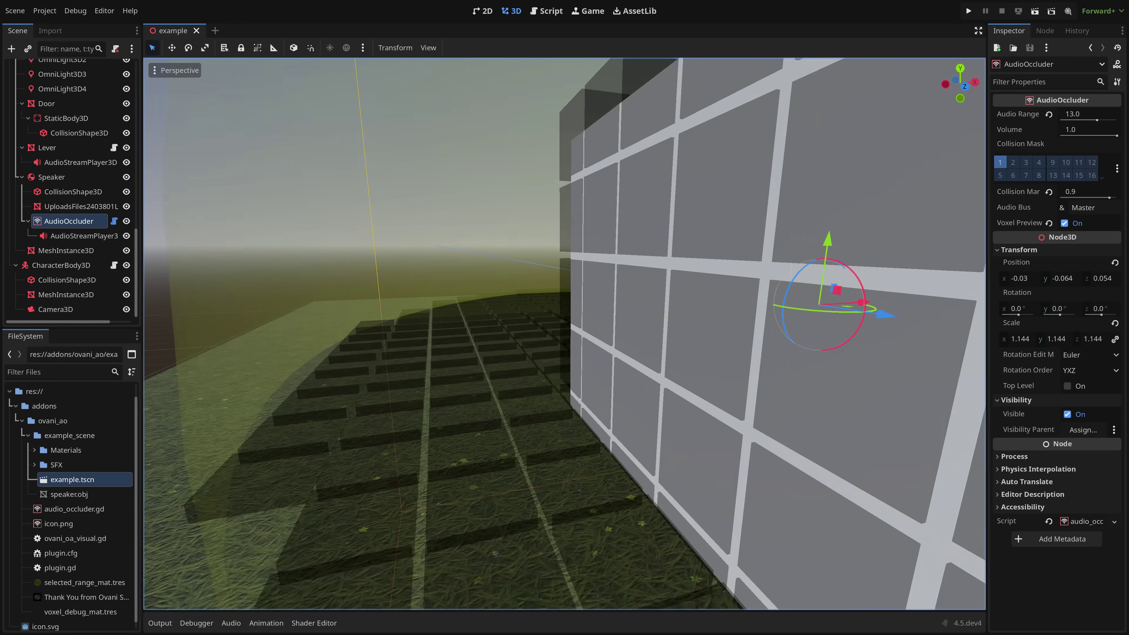
key("a")
mouse_move(564, 333)
right_mouse_down()
mouse_move(747, 328)
mouse_move(573, 329)
right_mouse_up()
key("w")
key("s")
key("d")
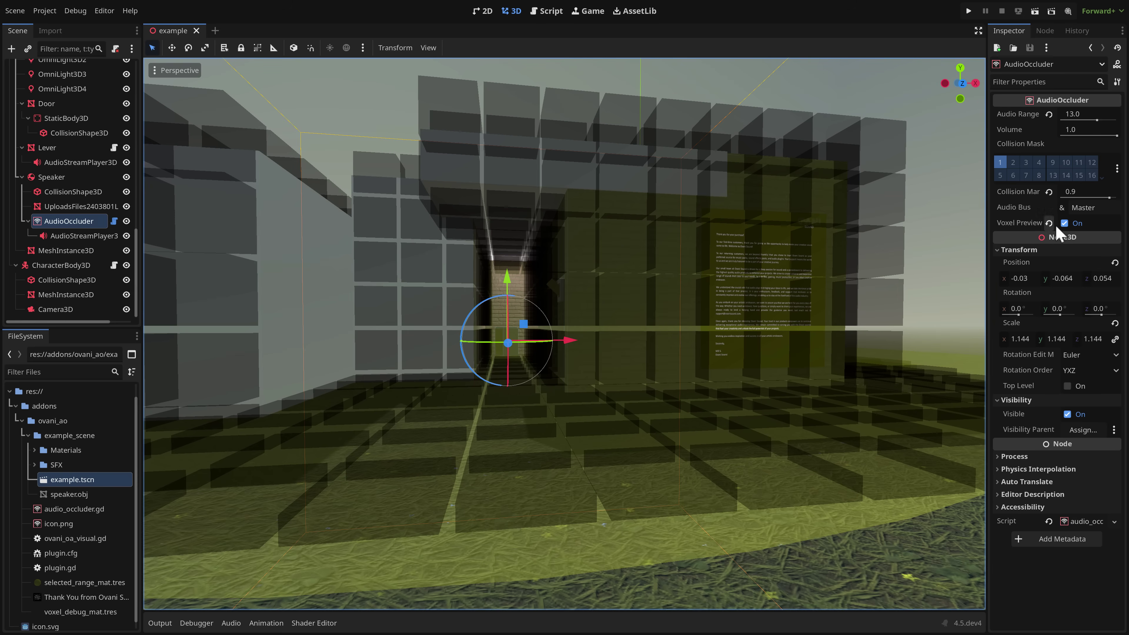
- Turn off Voxel Preview on the AudioOccluder and view its plain audio range around the building
left_click(1066, 225)
key("s")
mouse_move(659, 392)
right_mouse_down()
mouse_move(702, 380)
mouse_move(662, 383)
right_mouse_up()
key("w")
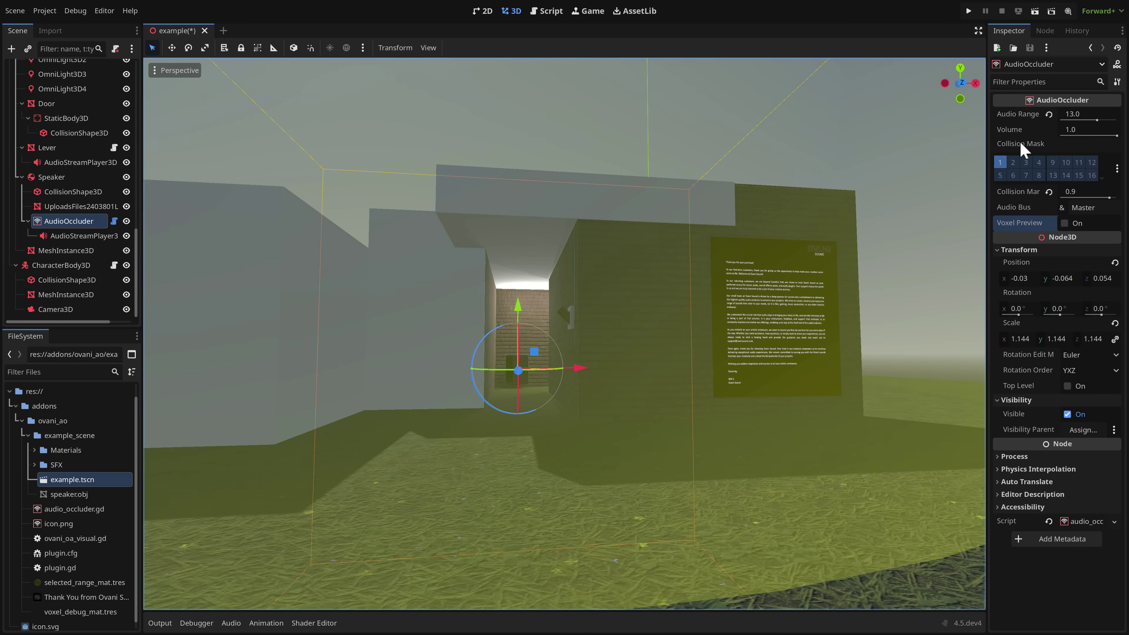
- Inspect a wall box, then Box7's collision shape and the collision layer and mask of its StaticBody3D
left_click(622, 368)
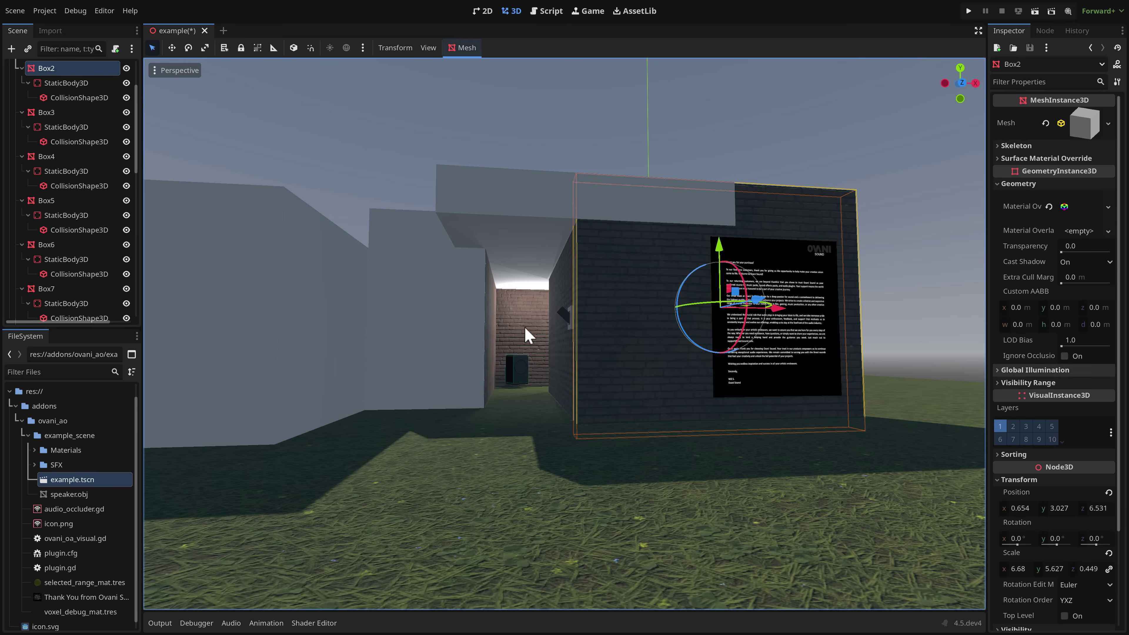
left_click(94, 318)
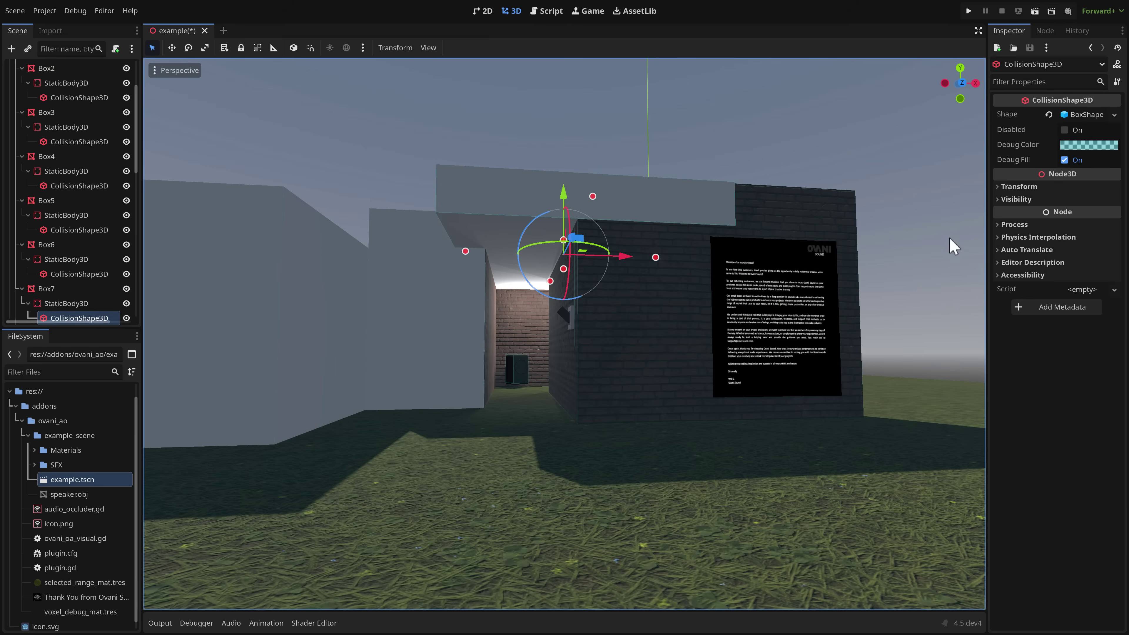
left_click(73, 304)
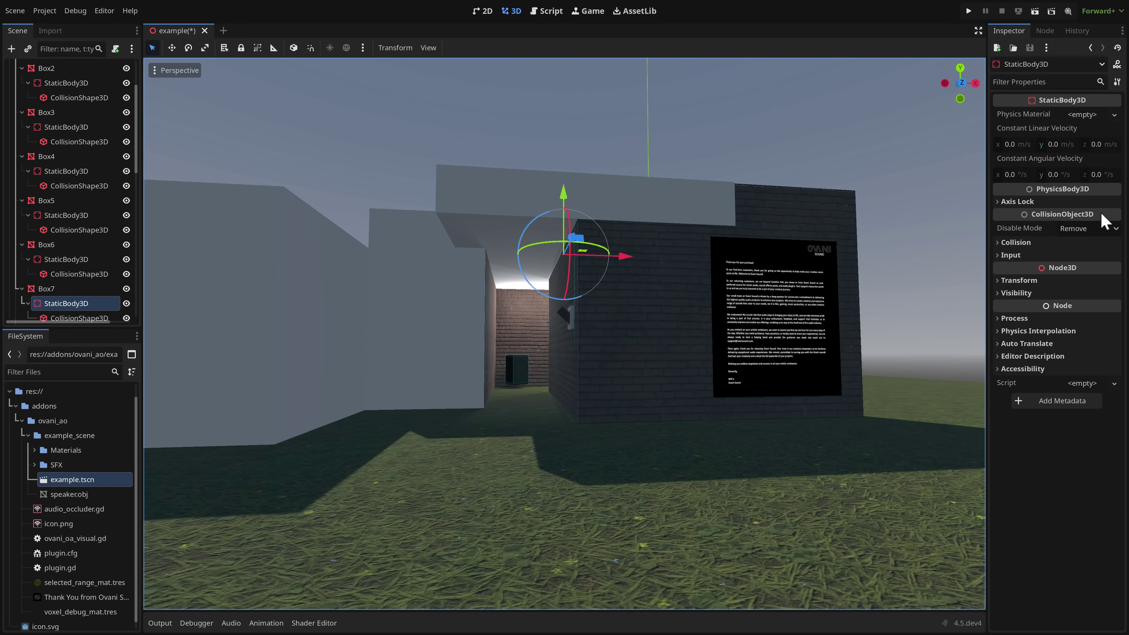
left_click(1015, 242)
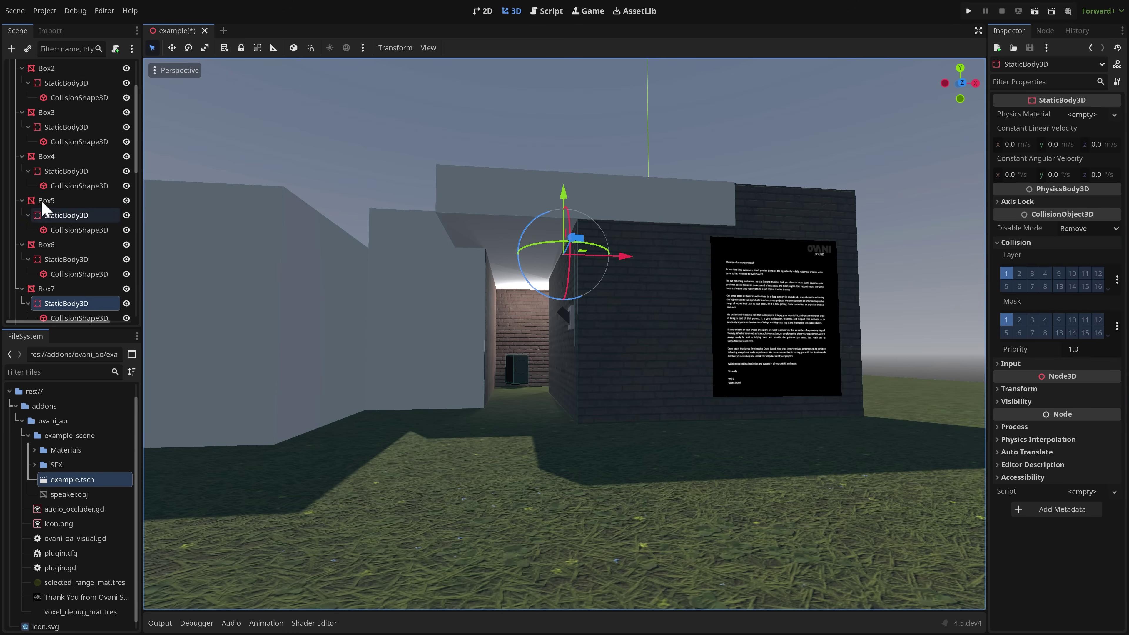
- Reselect the AudioOccluder node and run the project with the current scene as the main scene
scroll(45, 209, "down", 10)
left_click(67, 221)
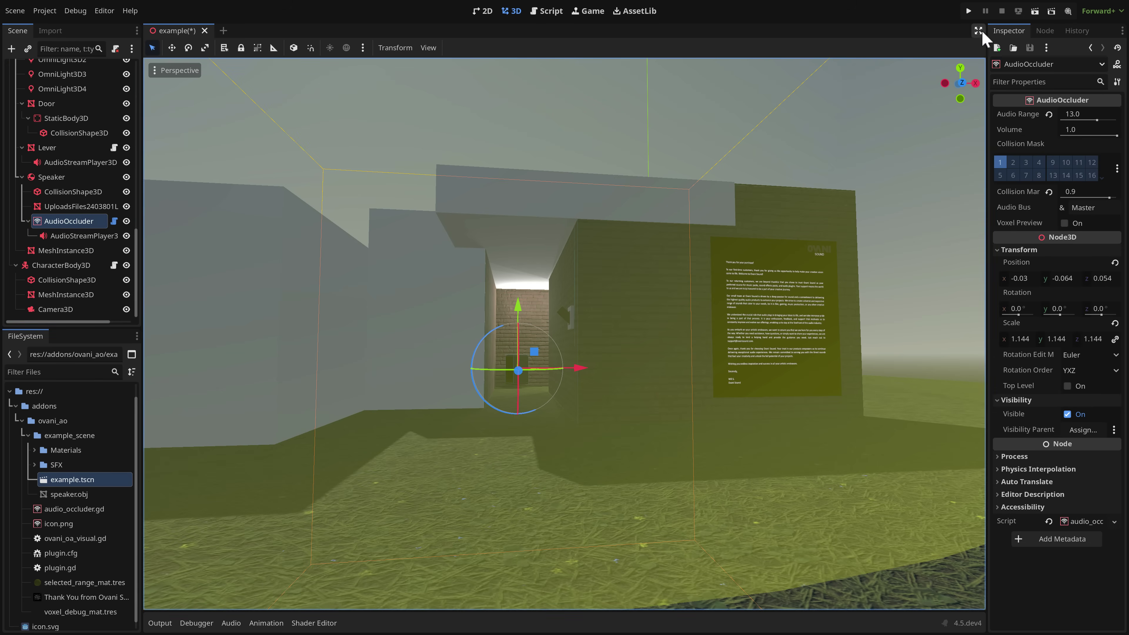
left_click(968, 10)
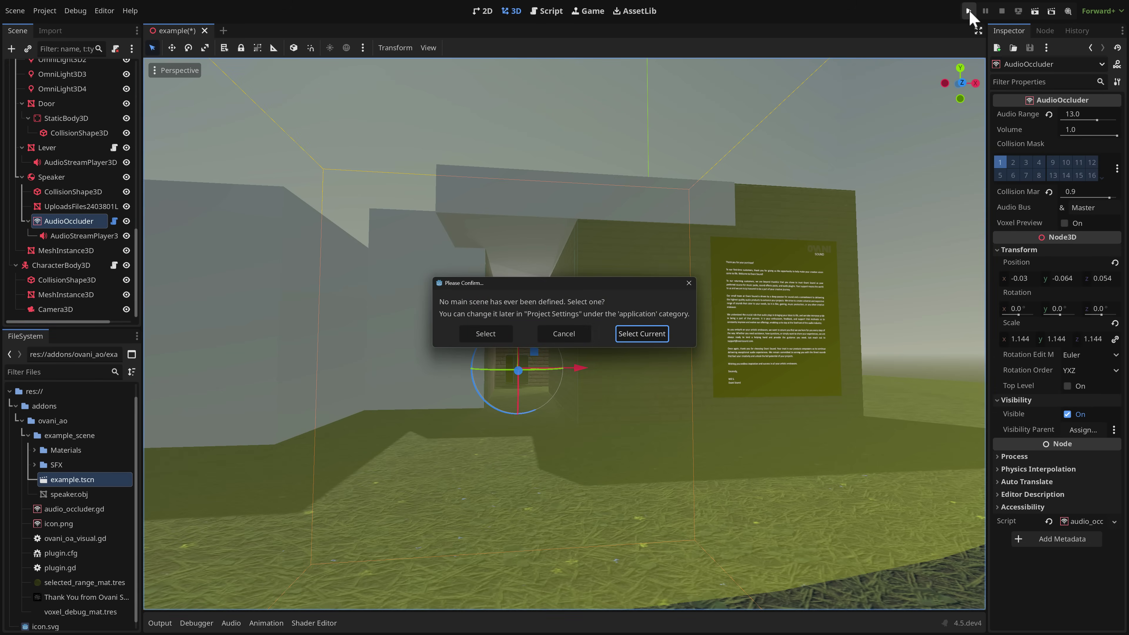
left_click(642, 334)
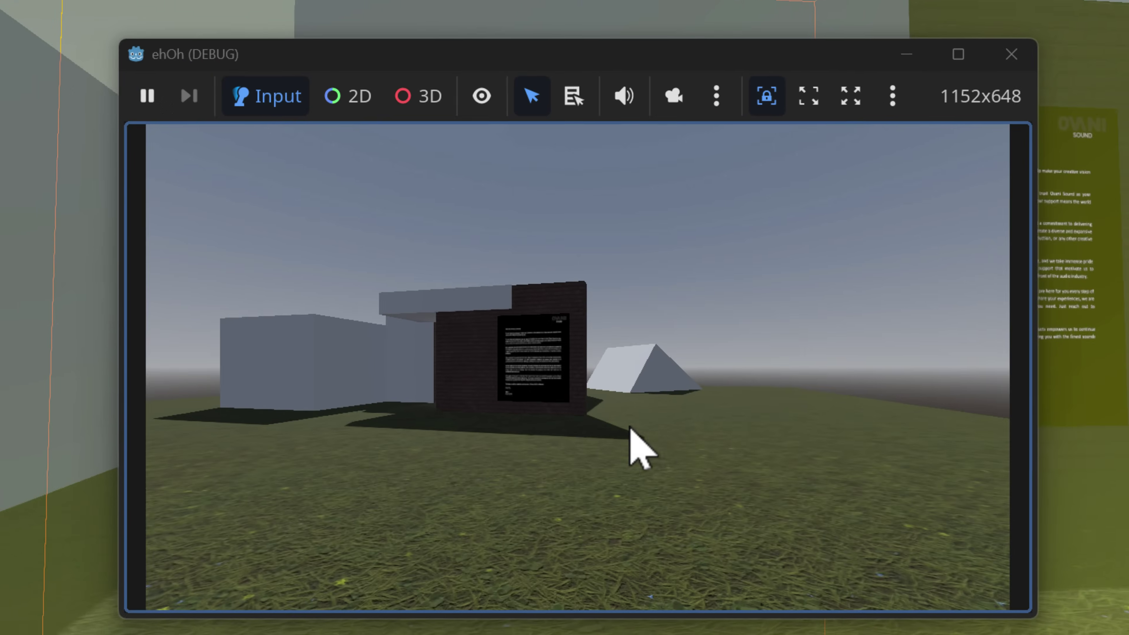
- Walk the player in the running game past the lever and through the brick corridor up to the speaker
left_click(592, 330)
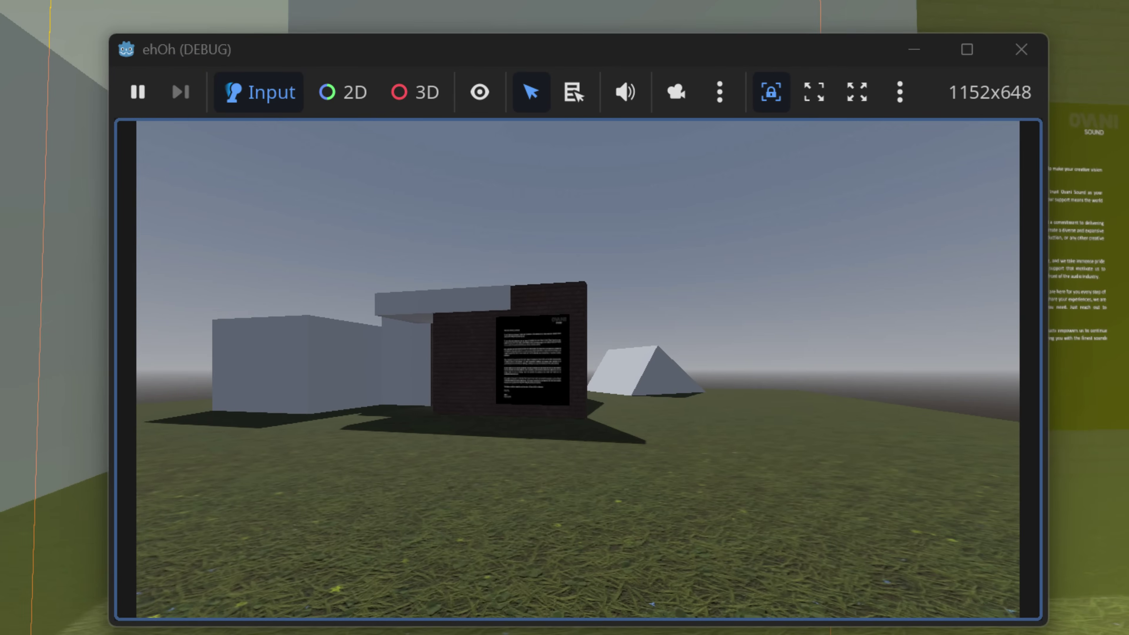
key("a")
key("a")
key("w")
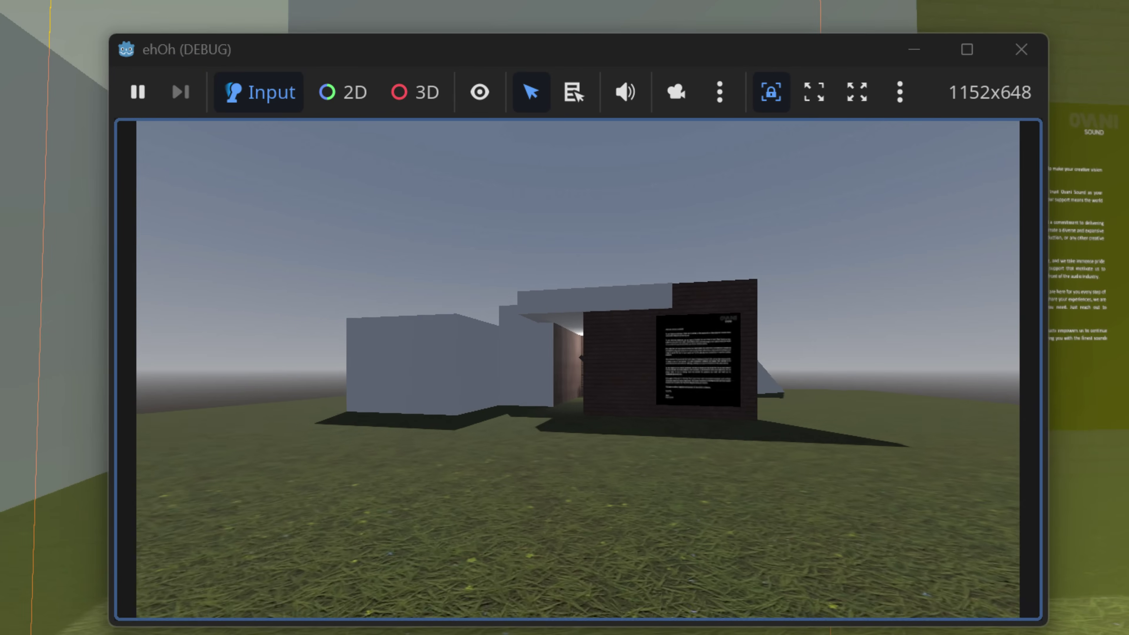
key("w")
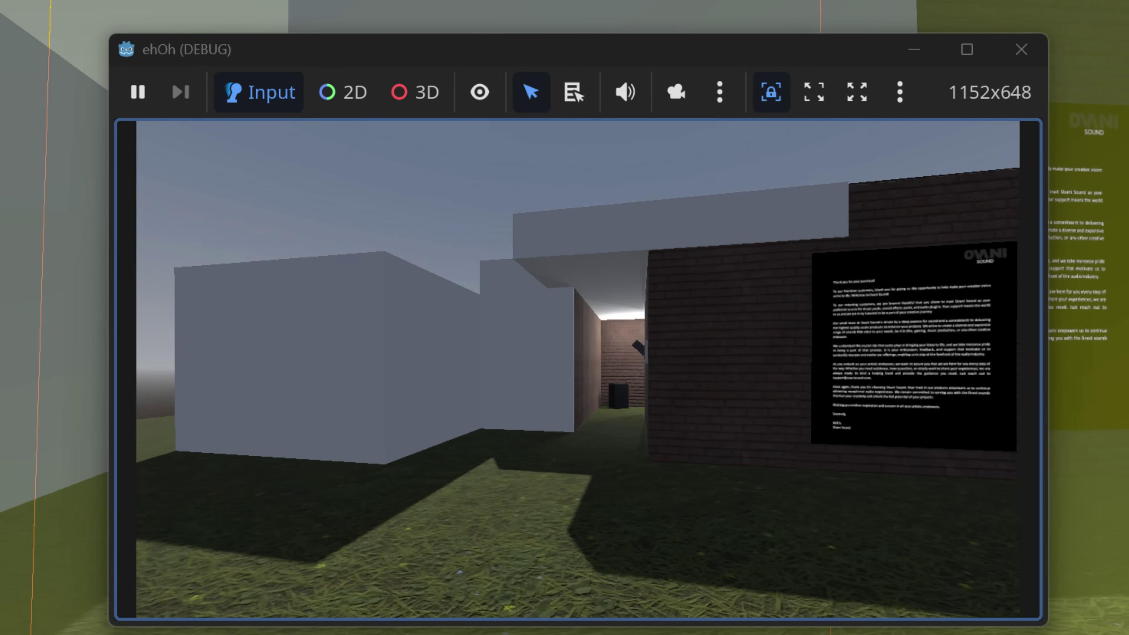
key("w")
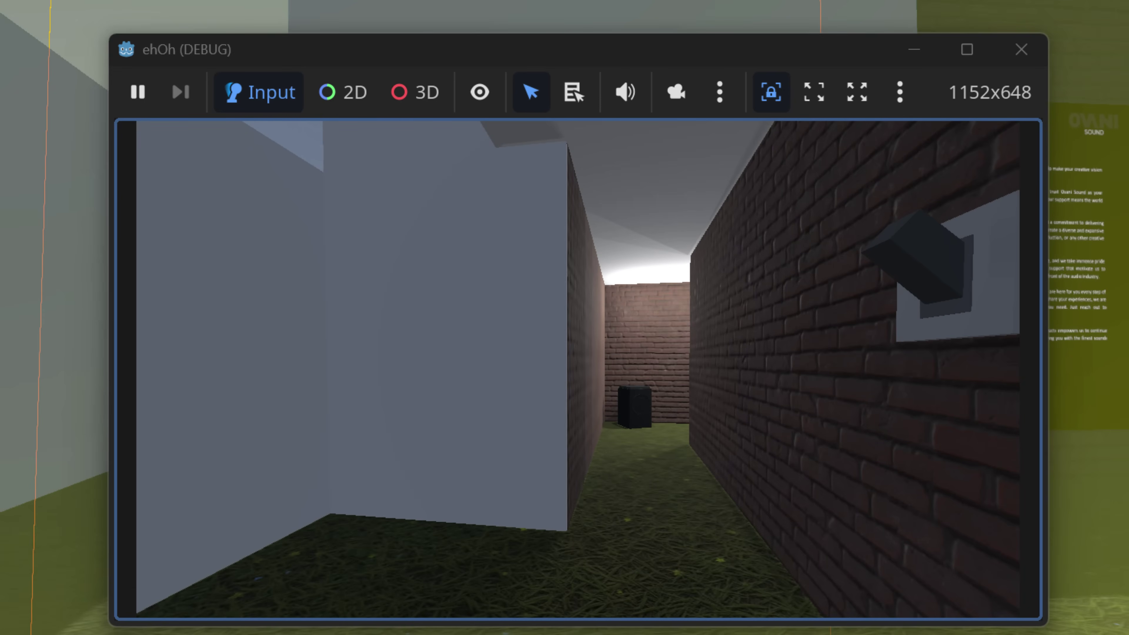
key("w")
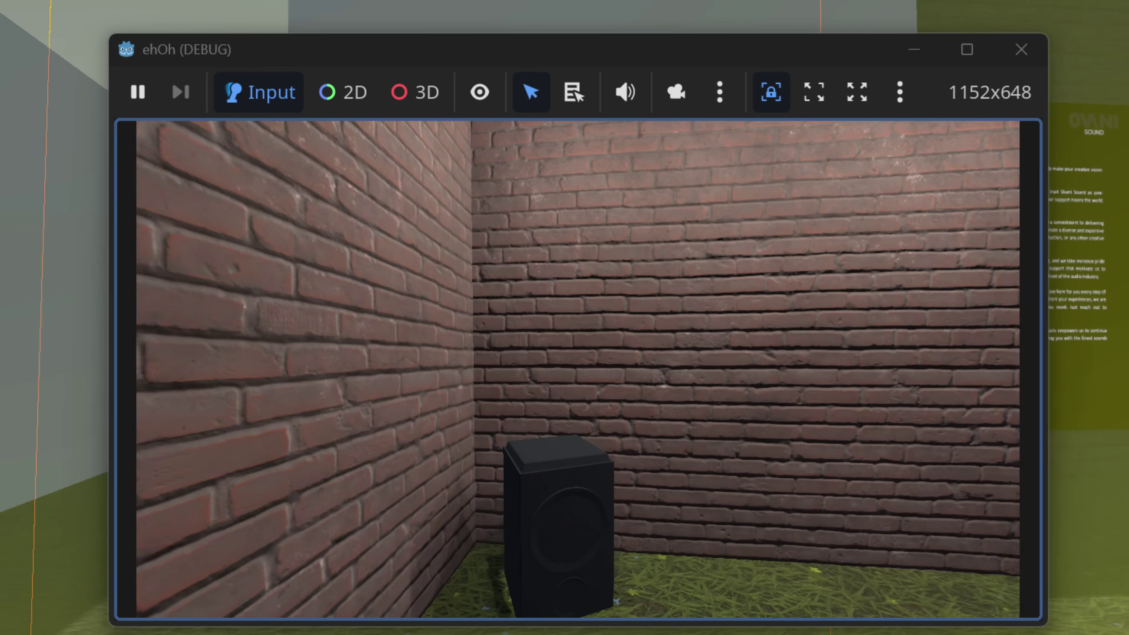
- Walk the player away from the speaker, through the brick passage and out onto the open grass
key("w")
key("s")
key("w")
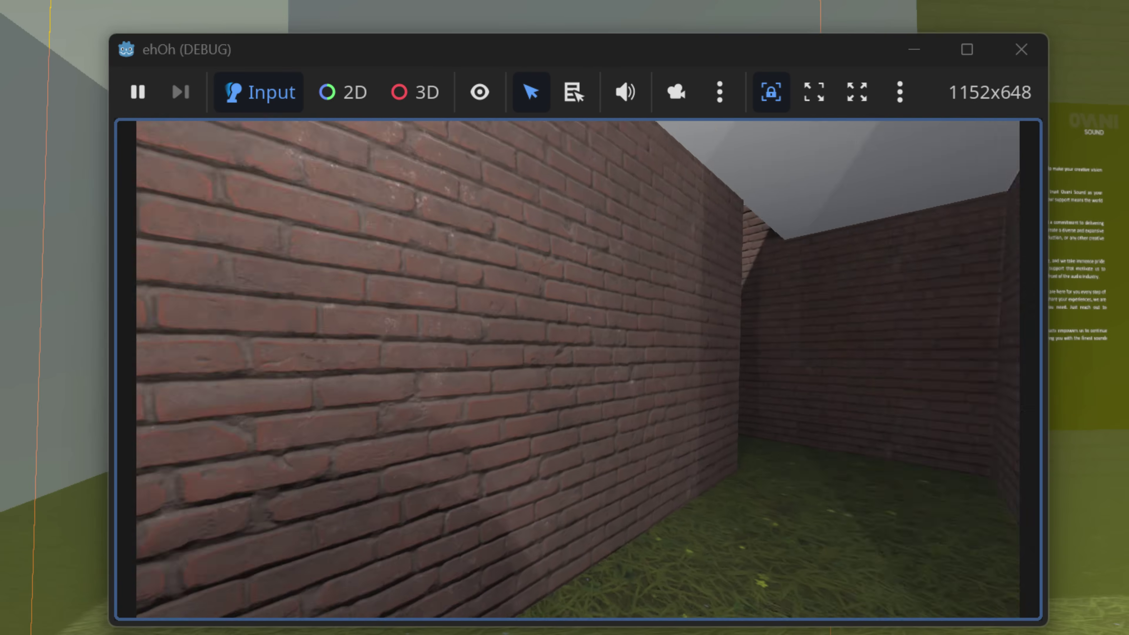
key("w")
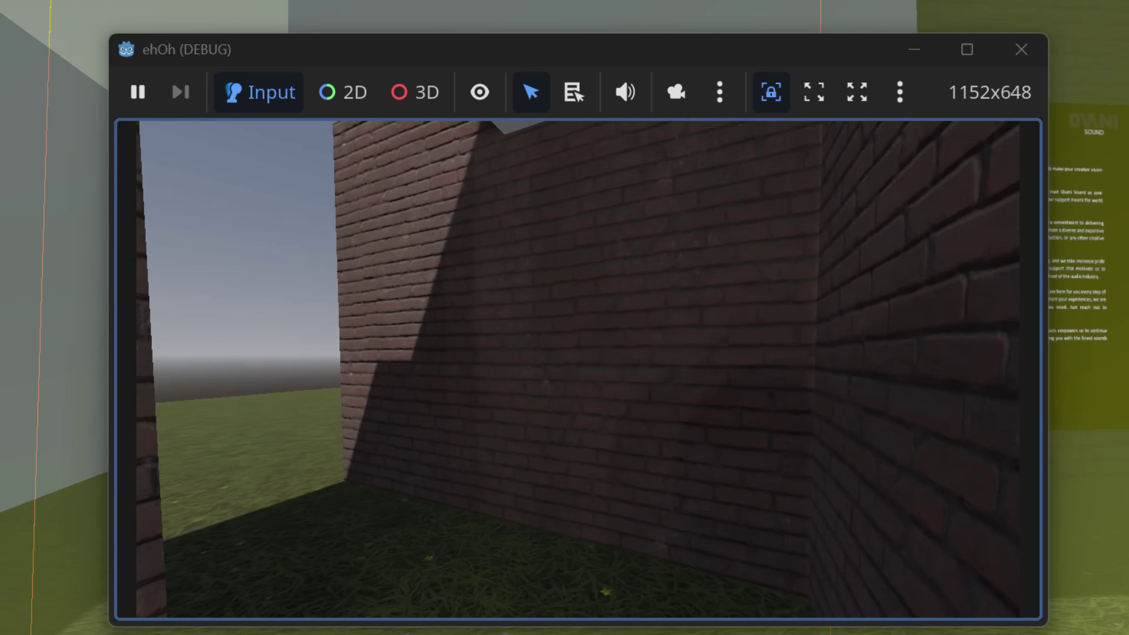
key("w")
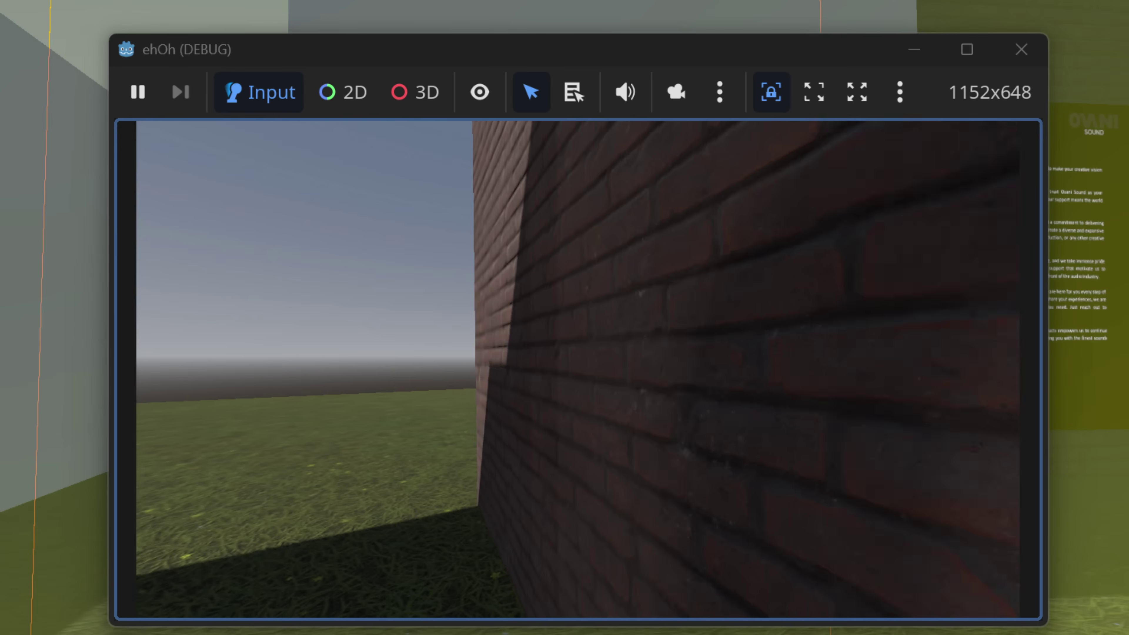
key("w")
key("w")
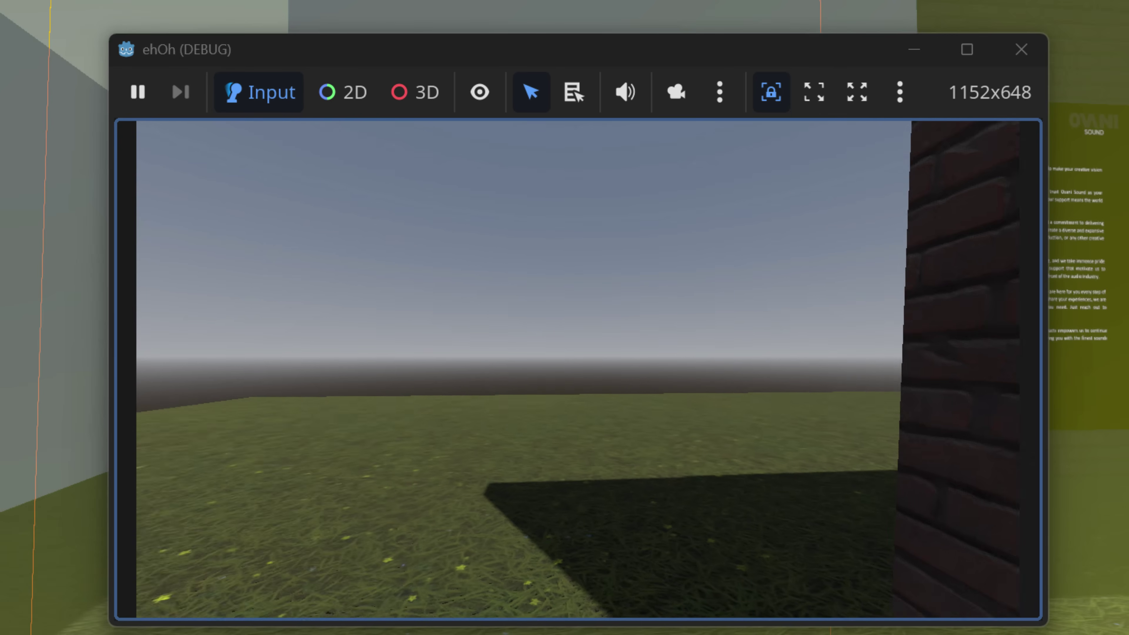
- Walk the player around the outside, past the Ovani Sound letter and the grey blocks, to the lever at the corridor entrance
key("w")
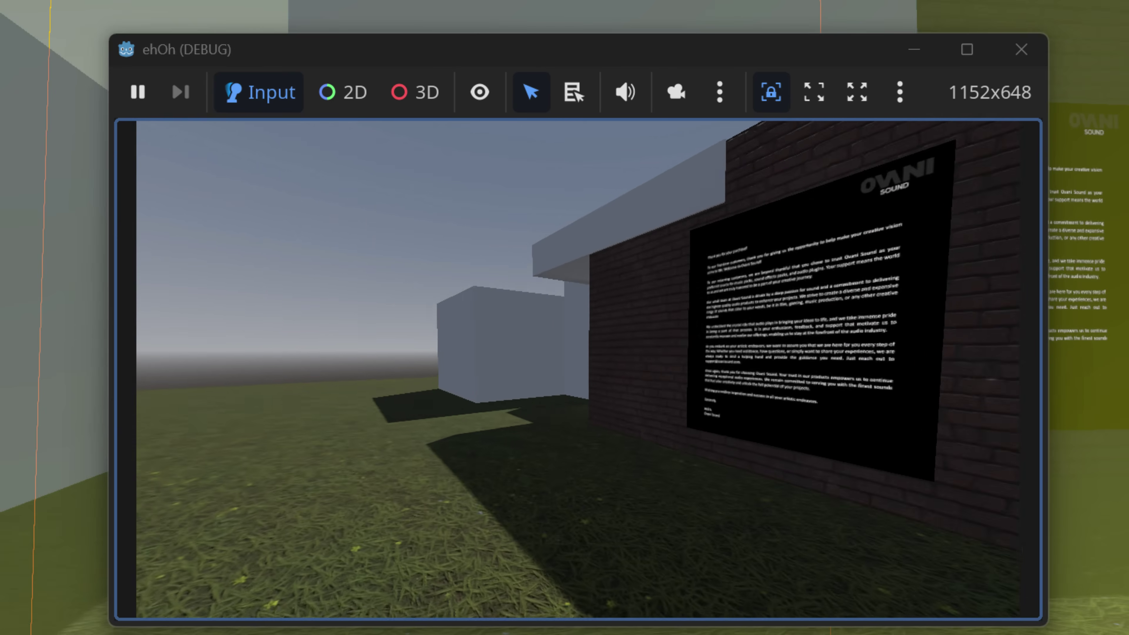
key("w")
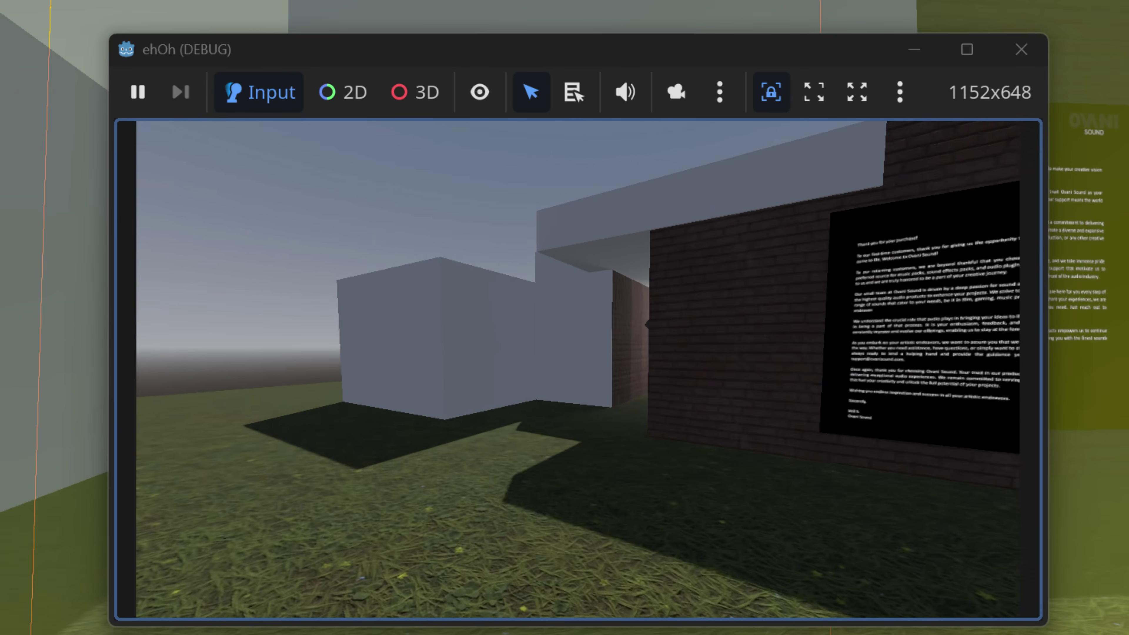
key("w")
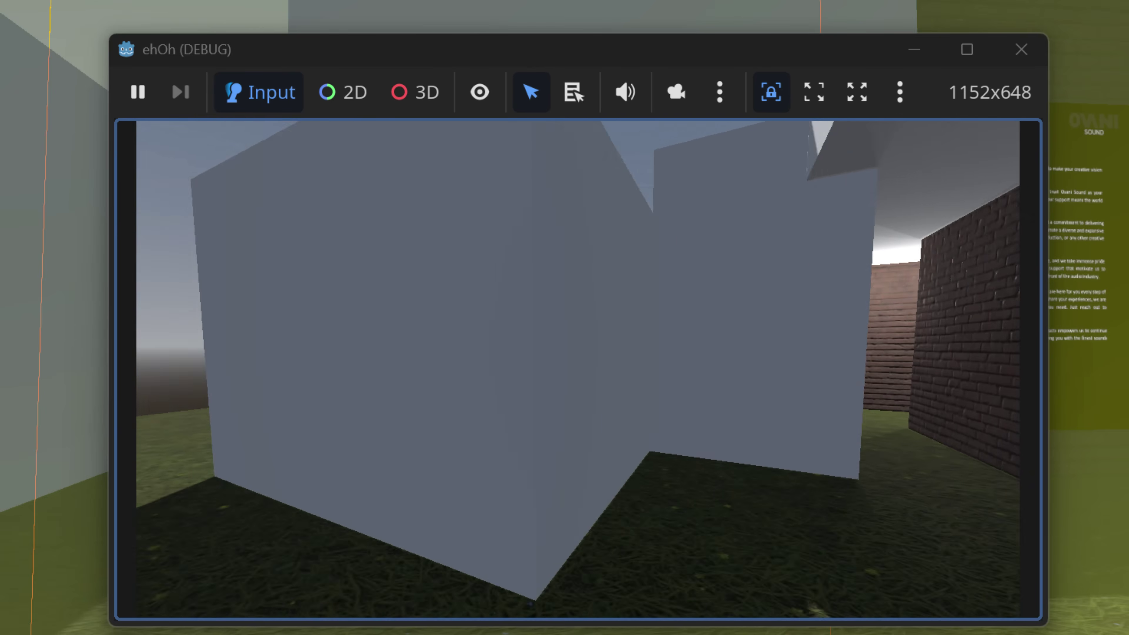
key("w")
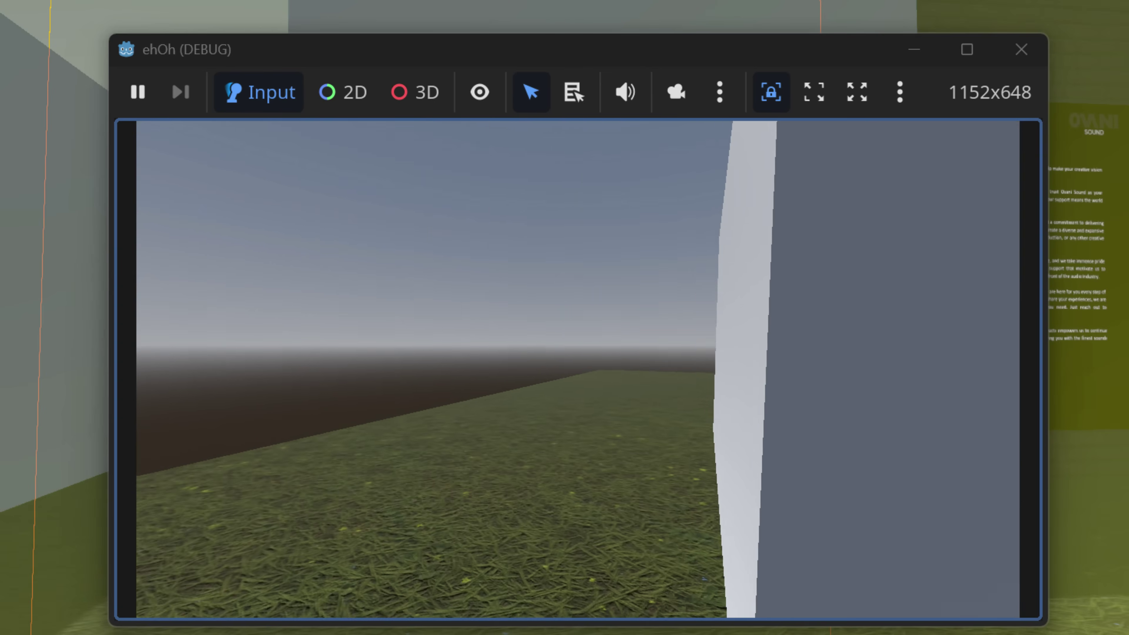
key("d")
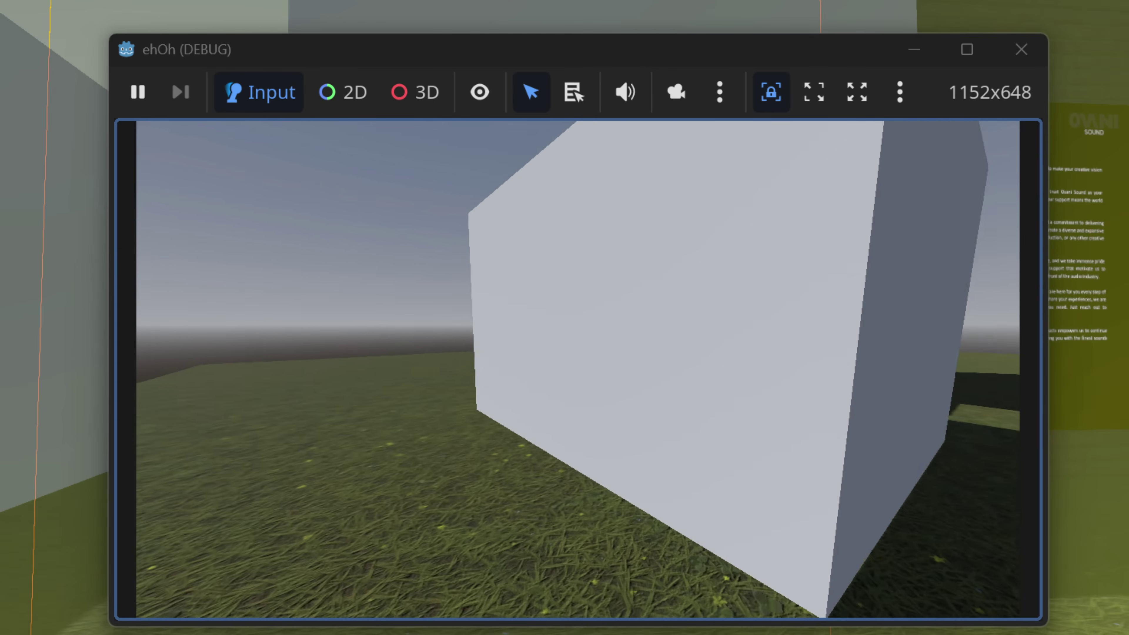
key("w")
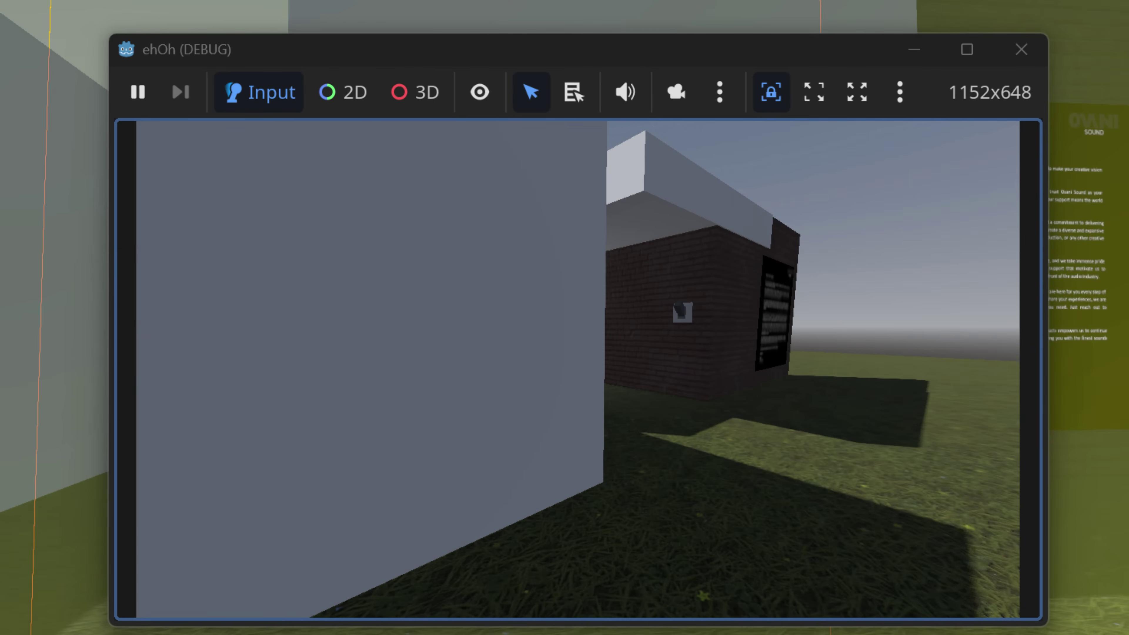
key("w")
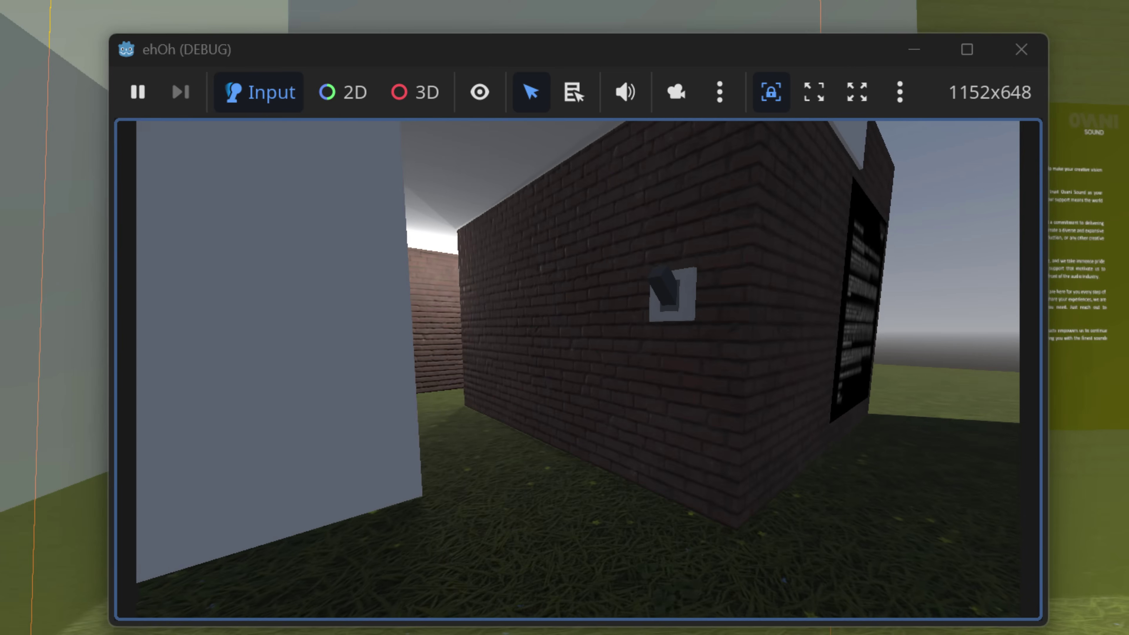
key("w")
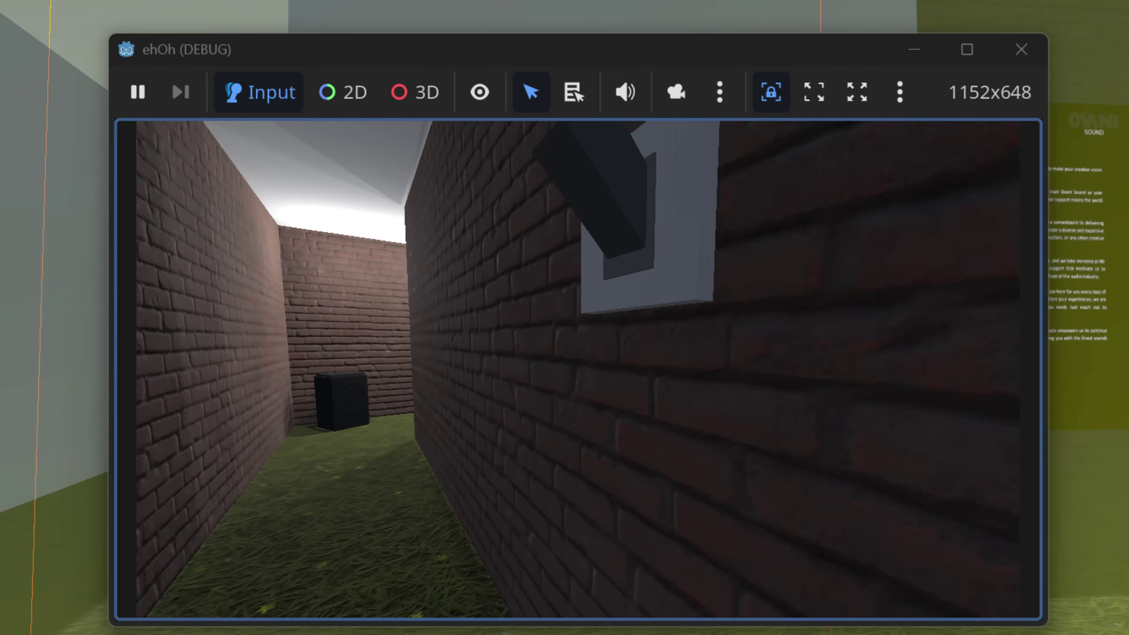
- Pull the lever to close the corridor door, pull it again to reopen the door, and back away from it
key("e")
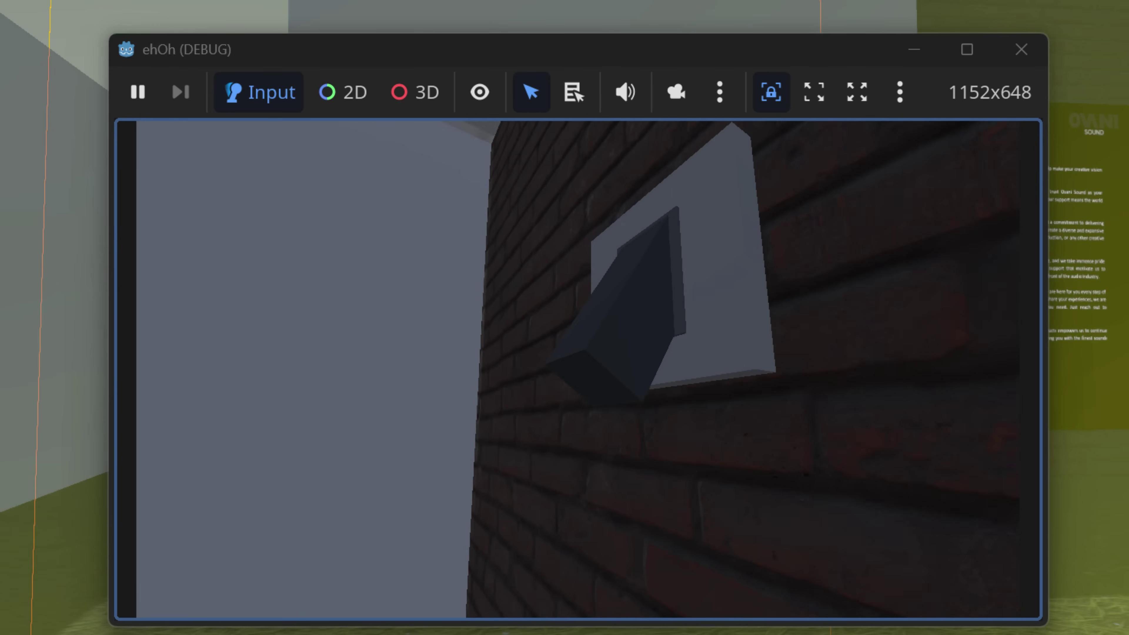
key("e")
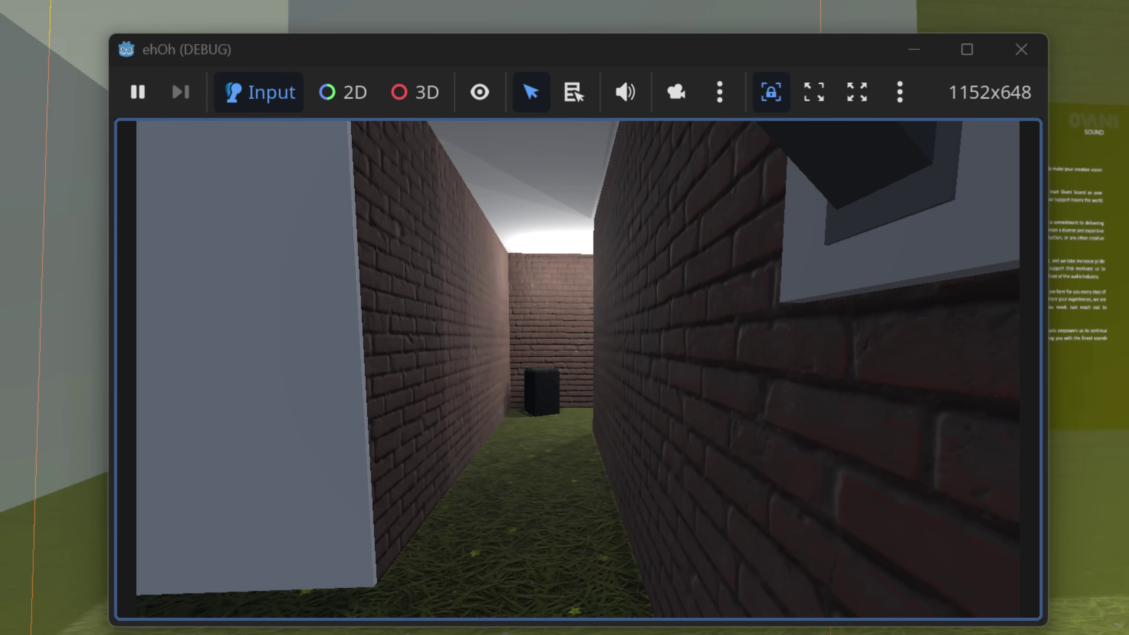
key("s")
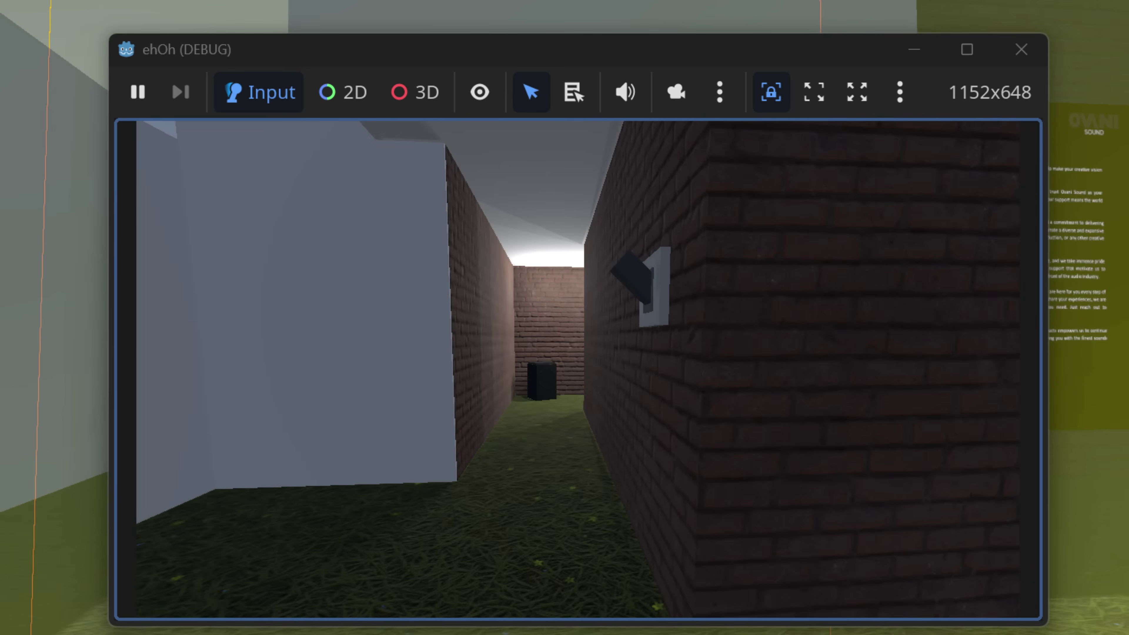
- Stop the running game and inspect the AudioStreamPlayer3D under the Speaker's AudioOccluder
left_click(1002, 13)
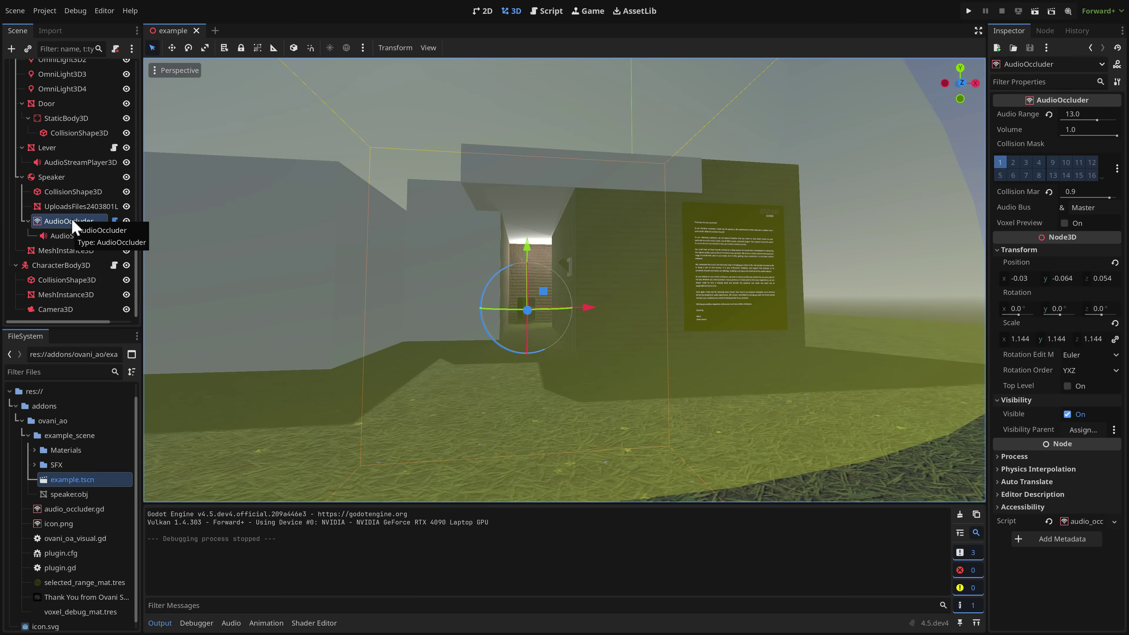
left_click(67, 235)
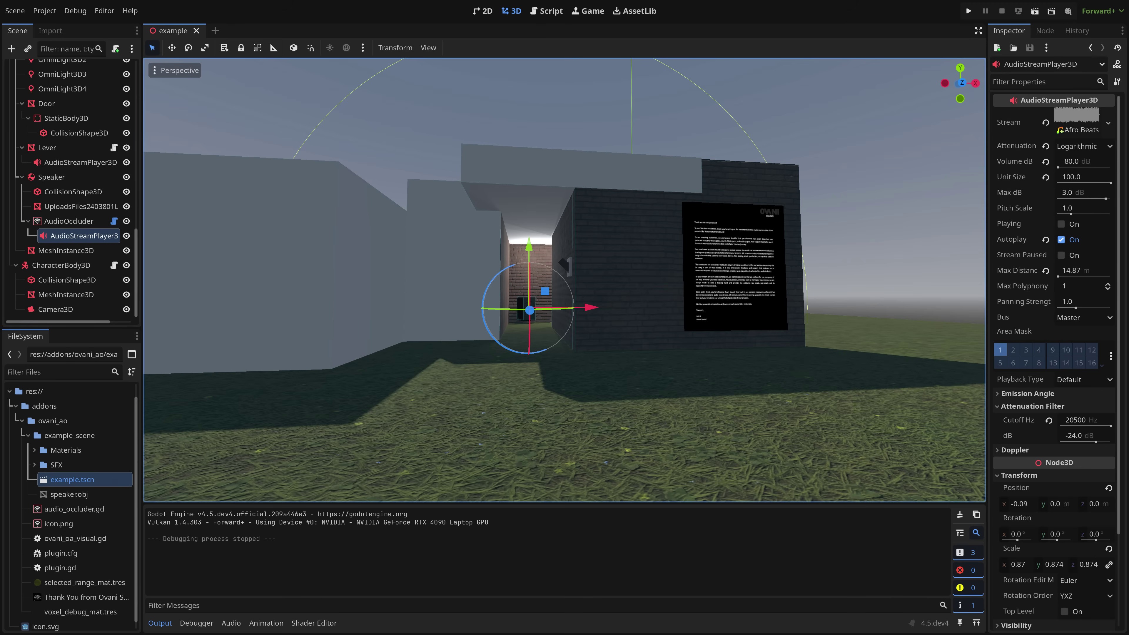
- Switch to the Haunted Village project and view the occluder's audio range around the building in MikeScene from several sides
key("alt+Tab")
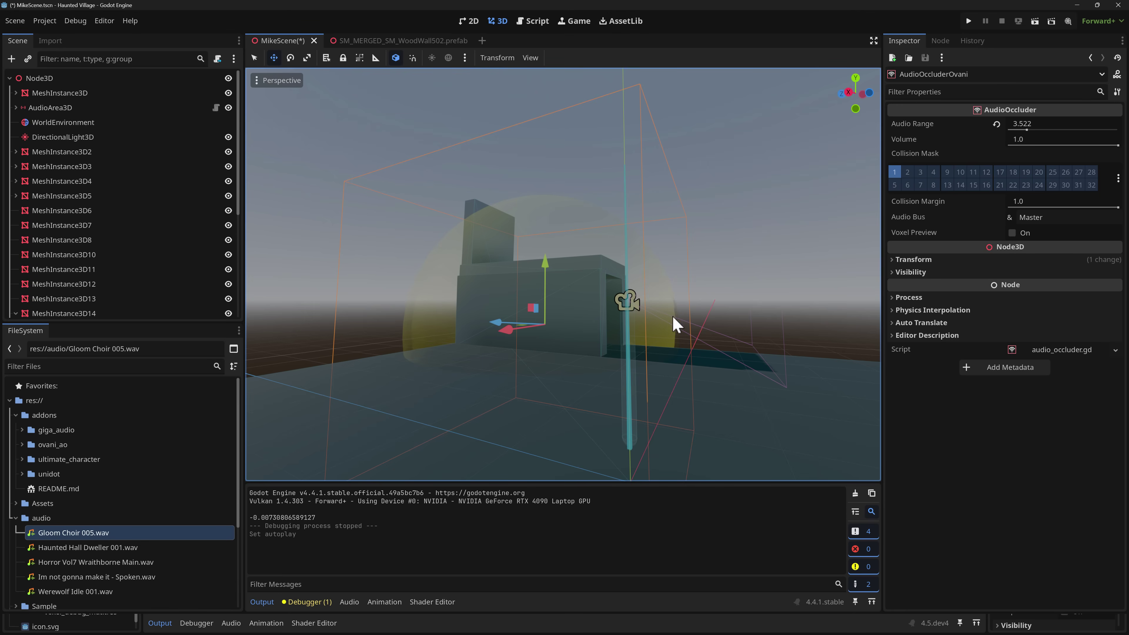
scroll(723, 332, "down", 10)
key("w")
right_click_drag(666, 334, 591, 331)
key("d")
key("w")
key("d")
key("w")
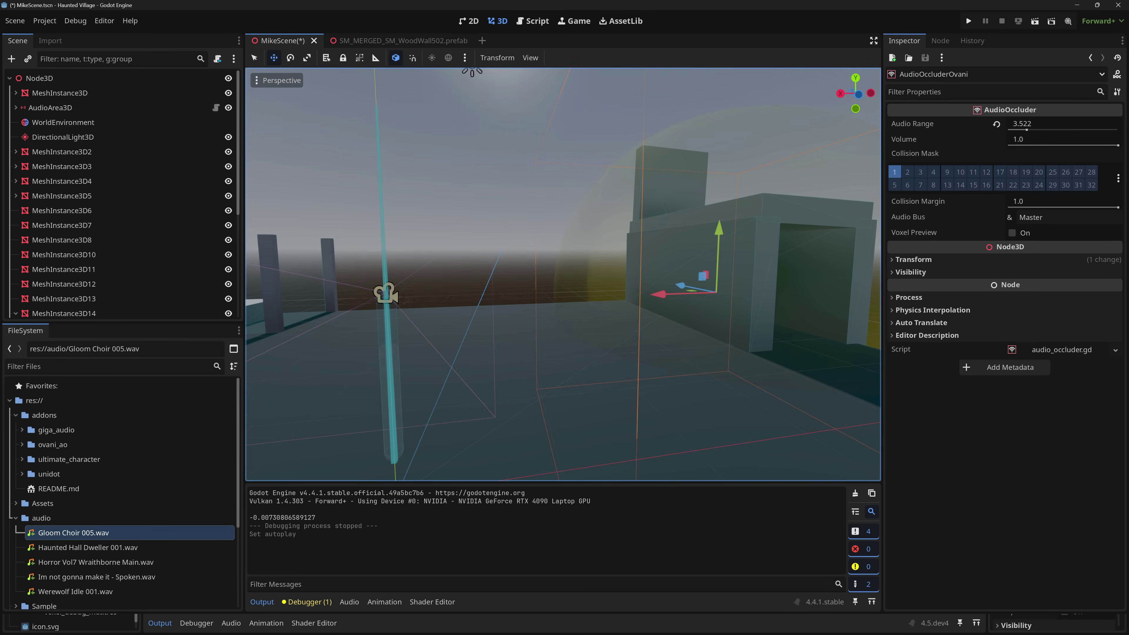
right_click_drag(673, 341, 711, 340)
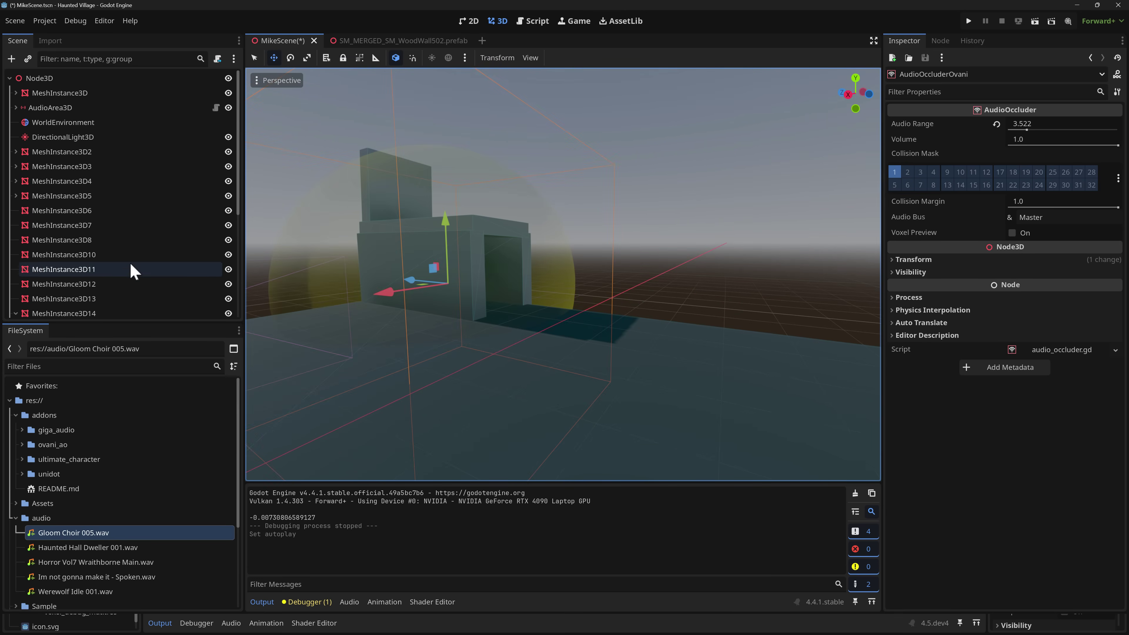
- Locate AudioOccluderOvani and its child player in the scene tree and examine the building together with the character
scroll(126, 252, "down", 5)
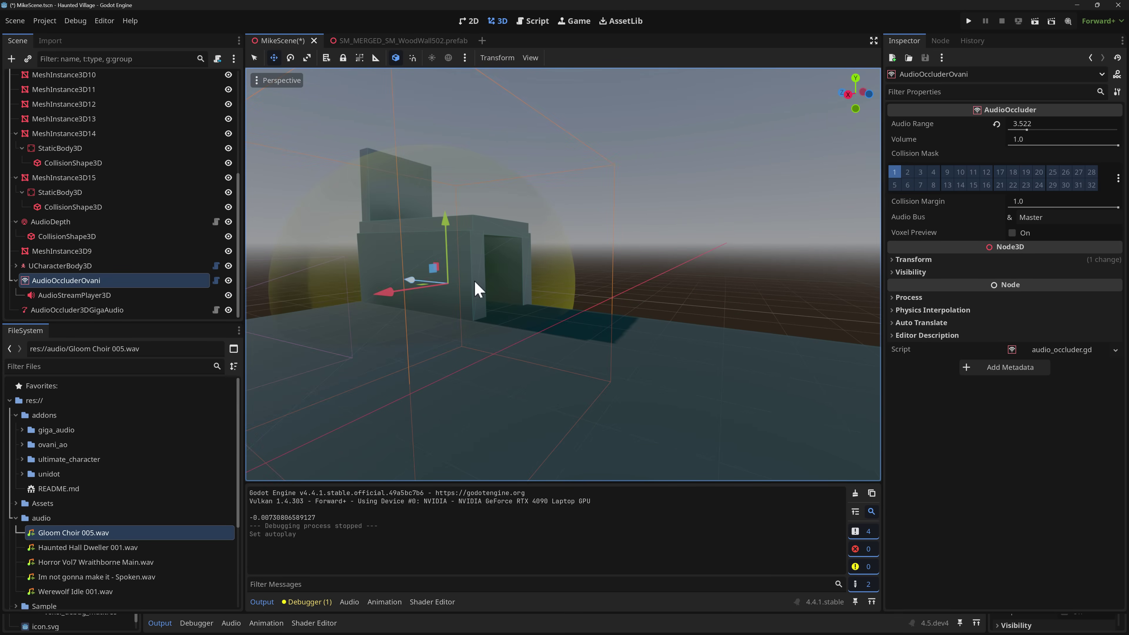
key("w")
right_click_drag(499, 293, 451, 303)
key("w")
key("w")
key("s")
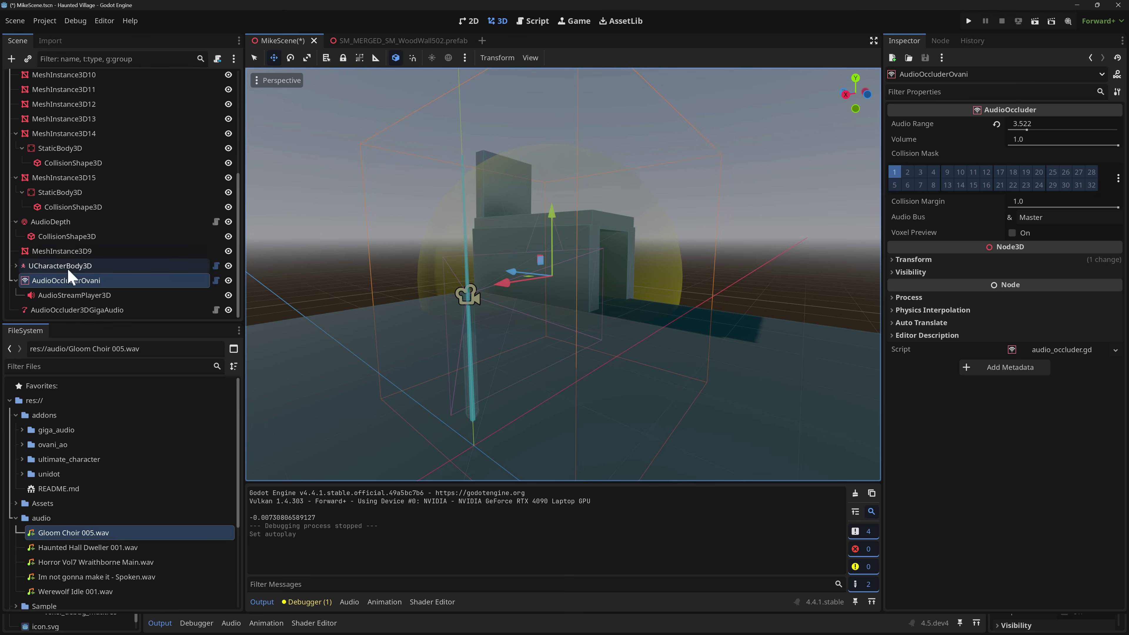
- Enable Autoplay on the AudioStreamPlayer3D under AudioOccluderOvani, run the project to test it, and stop the run
left_click(97, 293)
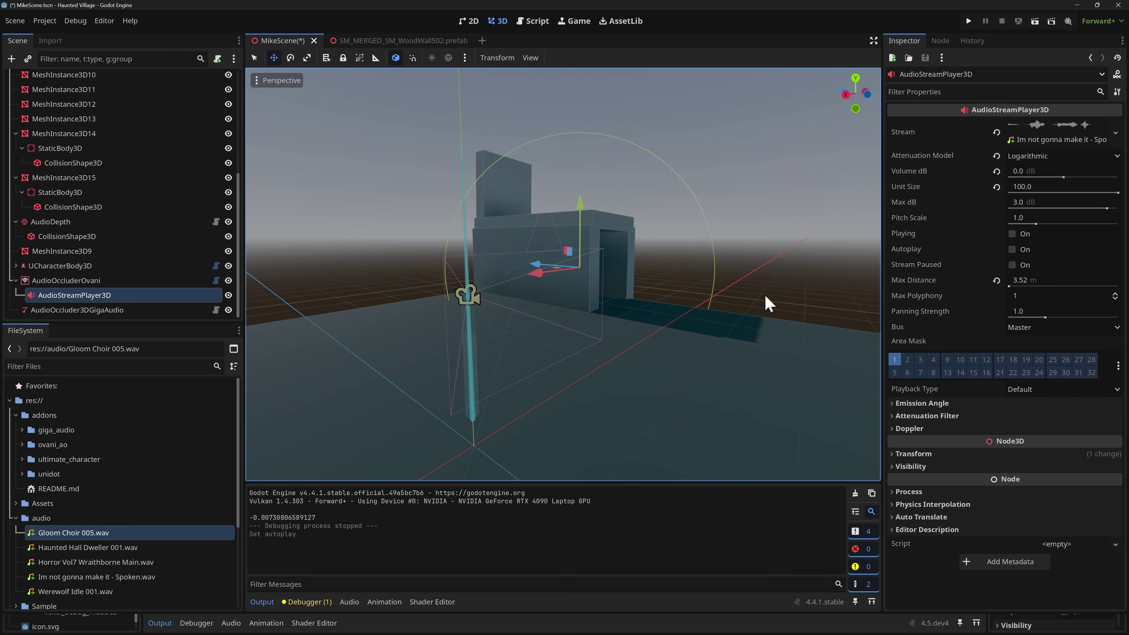
left_click(1012, 250)
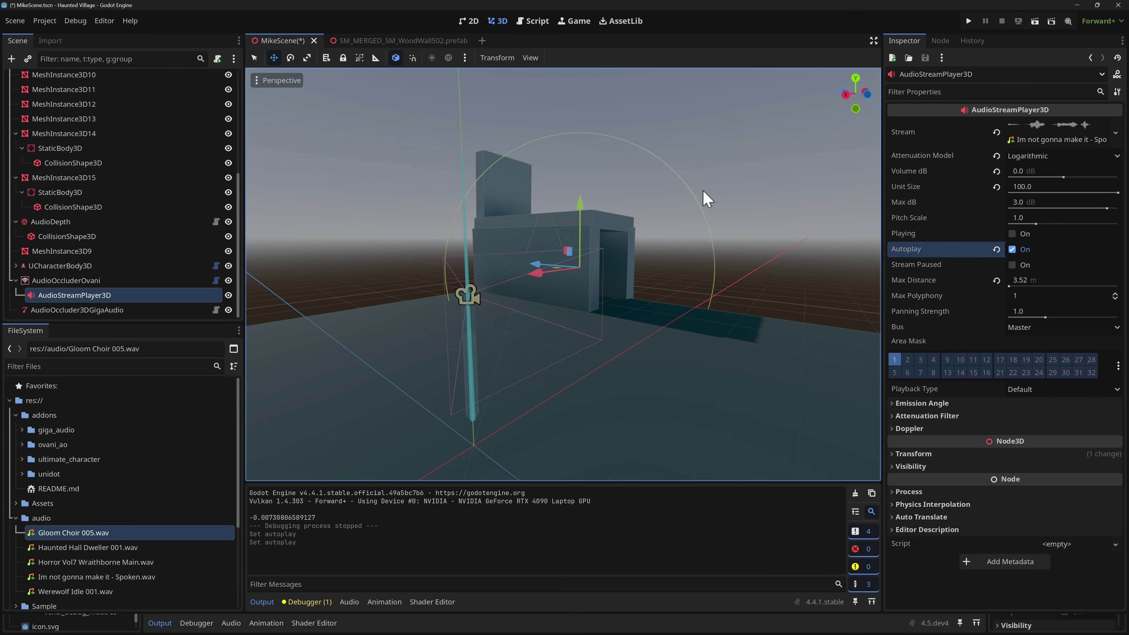
left_click(968, 21)
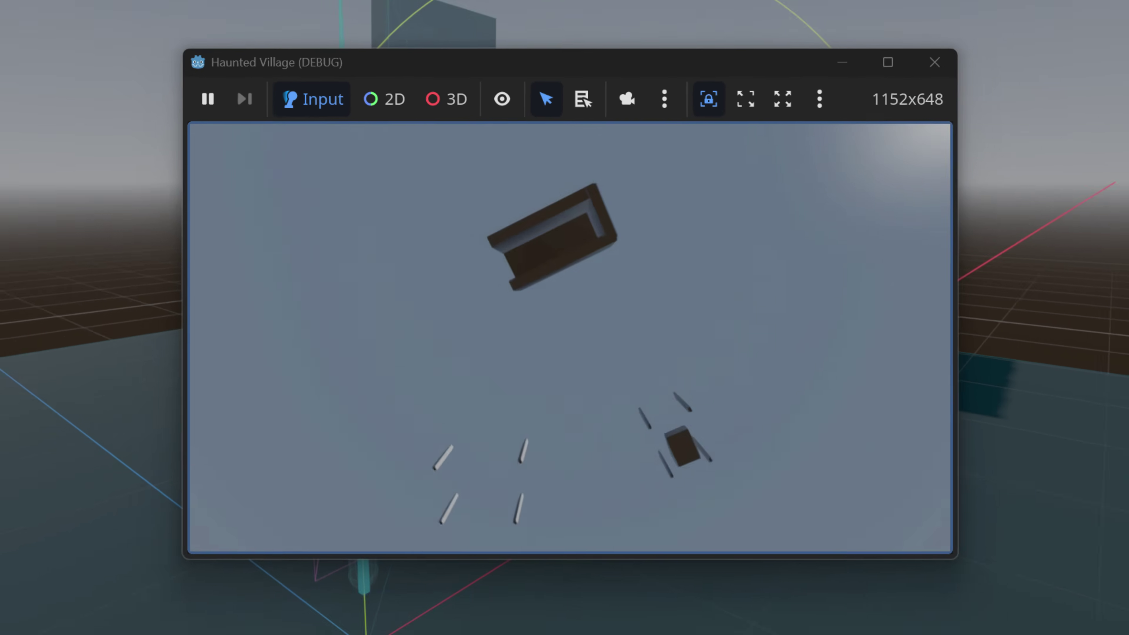
key("alt+Tab")
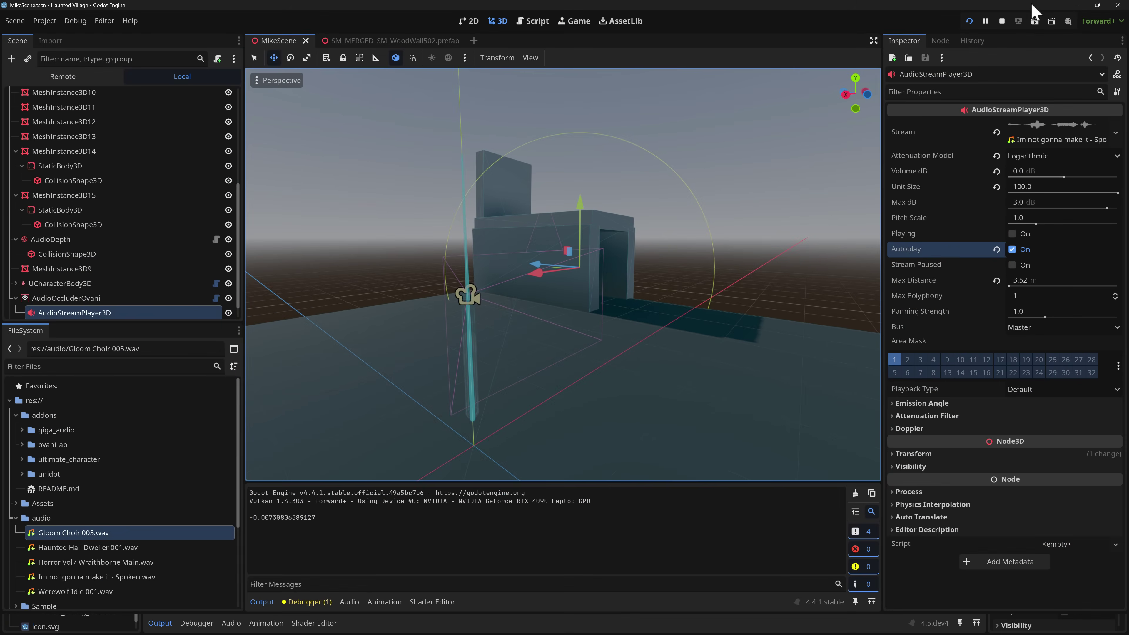
left_click(1001, 21)
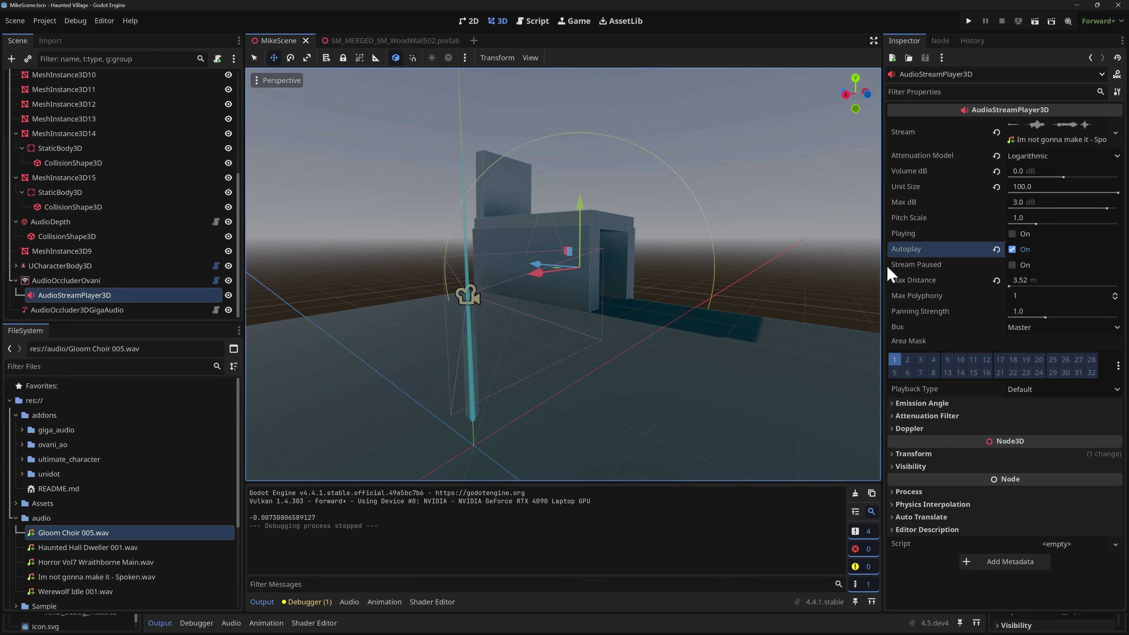
- Set the Audio Bus of AudioOccluderOvani to sfx and show the project's audio bus layout
left_click(66, 280)
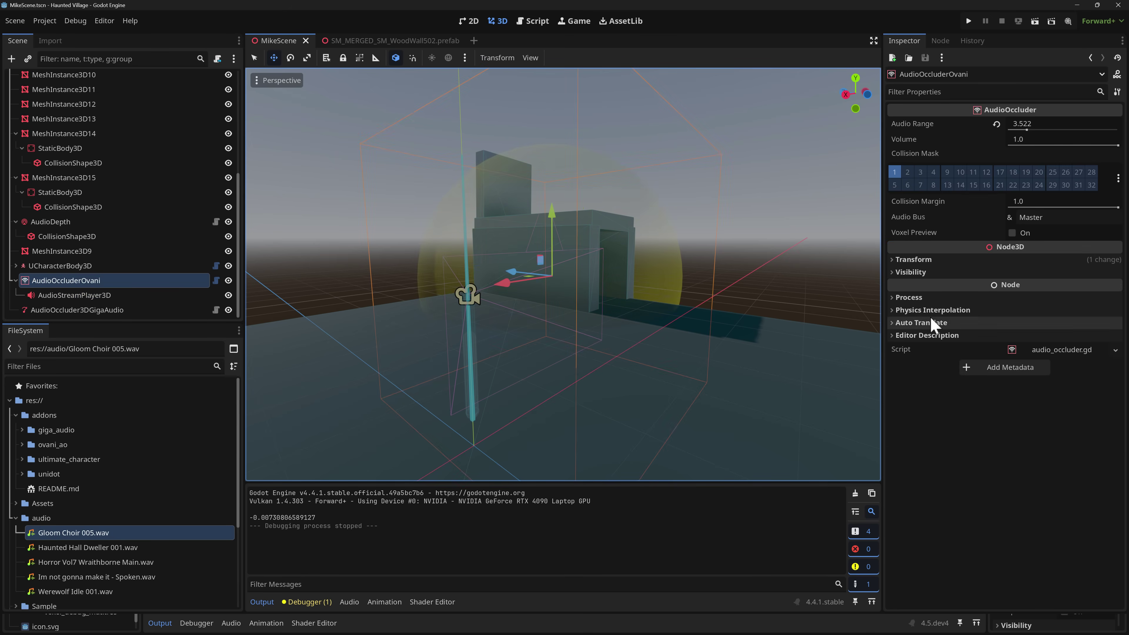
left_click(1056, 218)
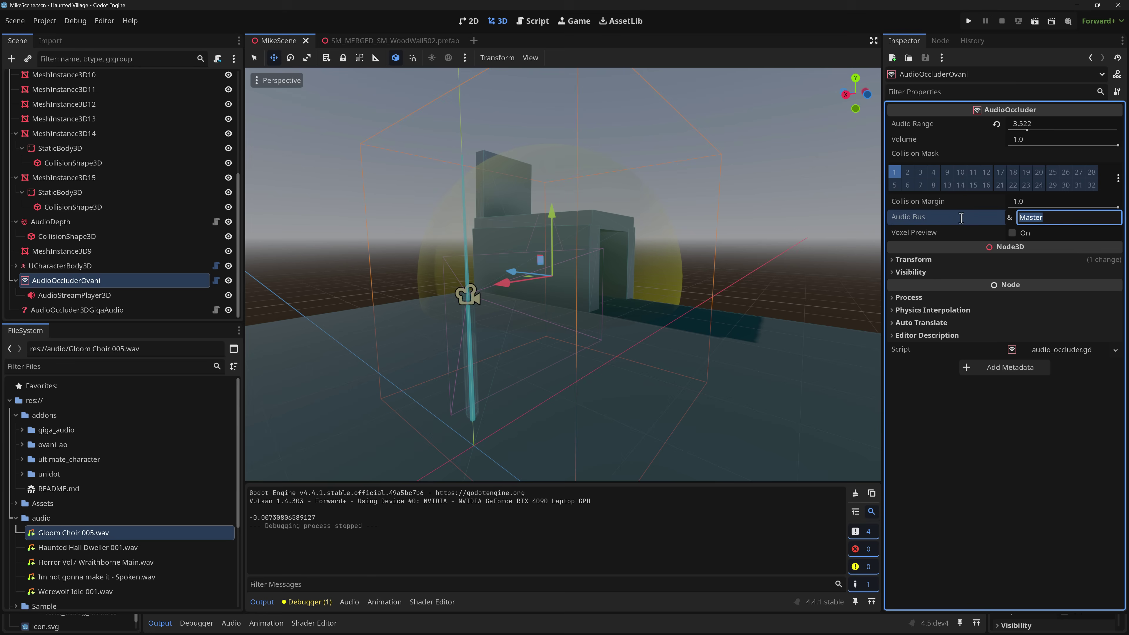
left_click(349, 603)
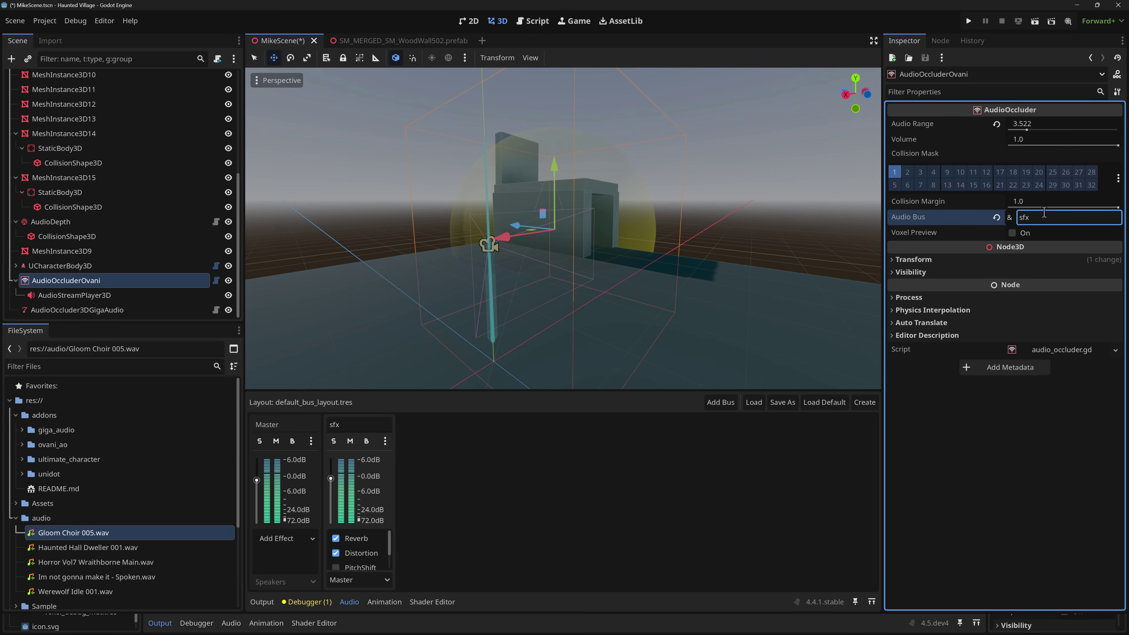
- Run the Haunted Village project and walk the player into the dark building to test the sfx bus sound
left_click(968, 21)
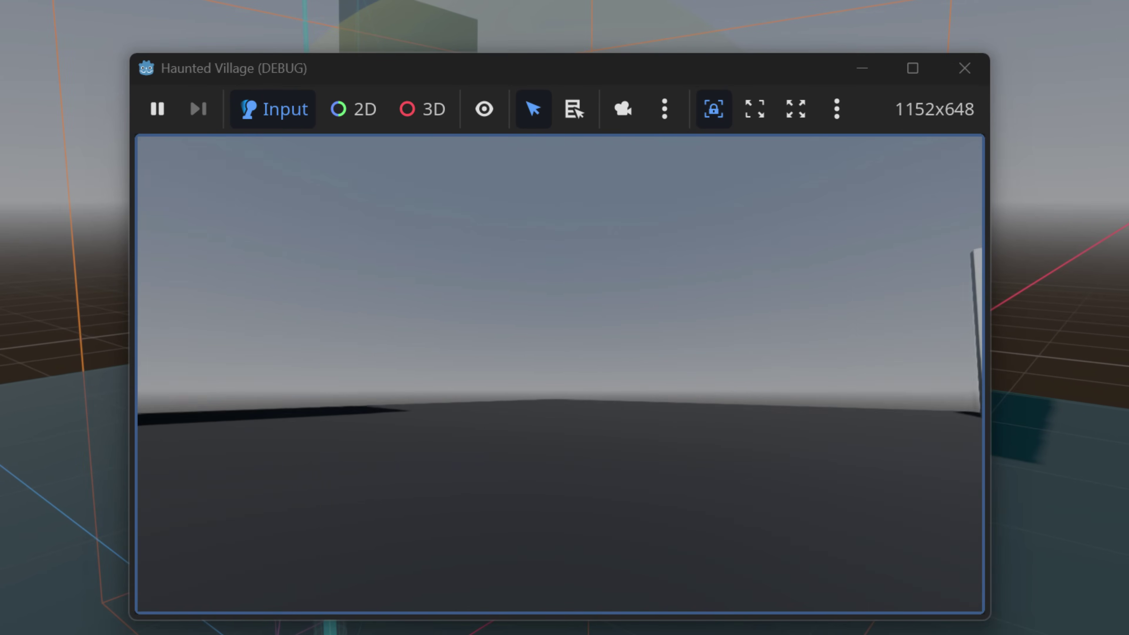
key("w")
key("w")
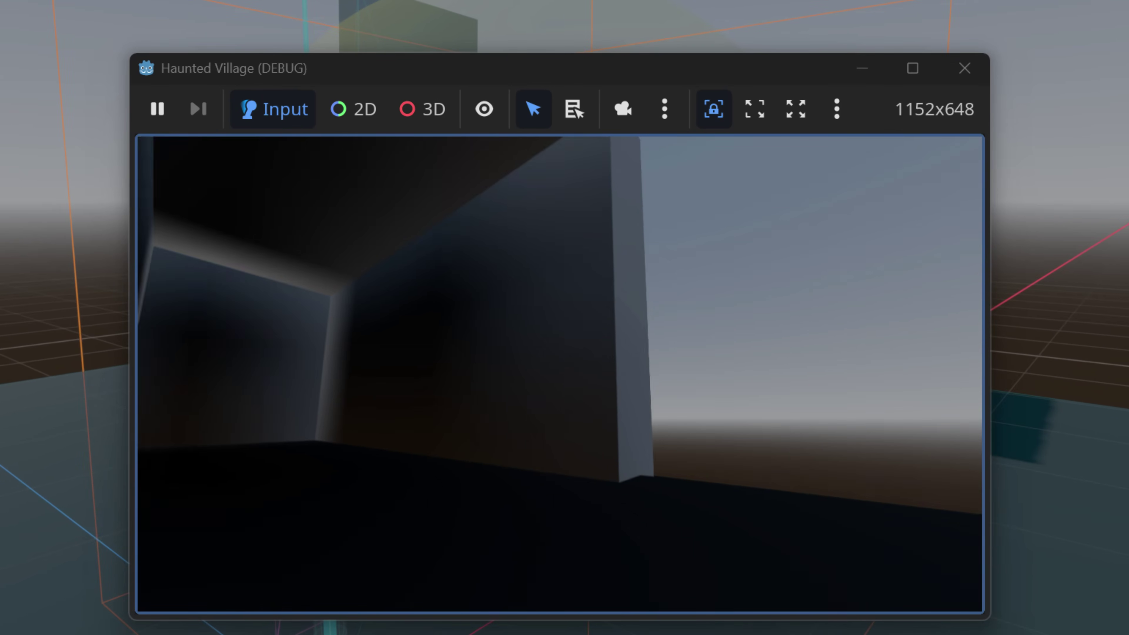
key("d")
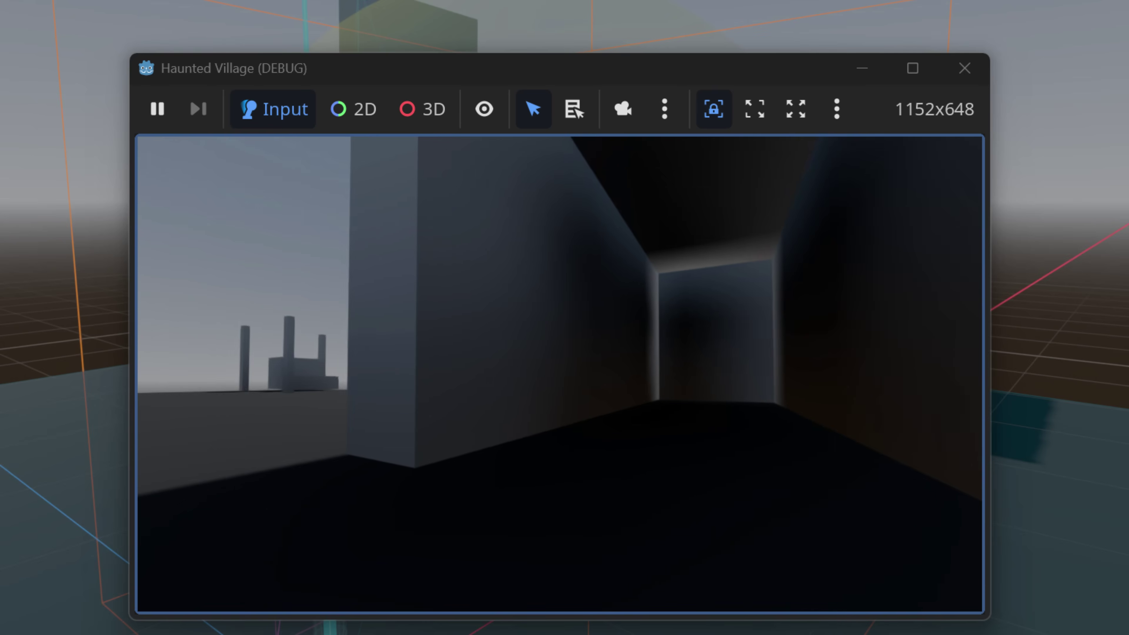
key("a")
key("w")
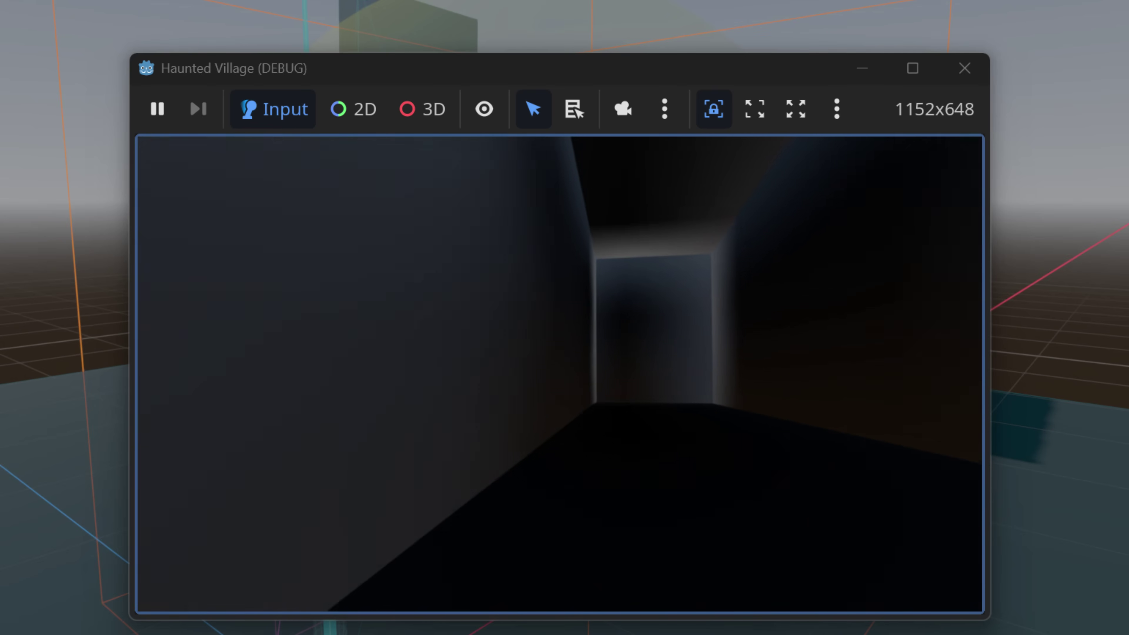
key("w")
key("d")
key("s")
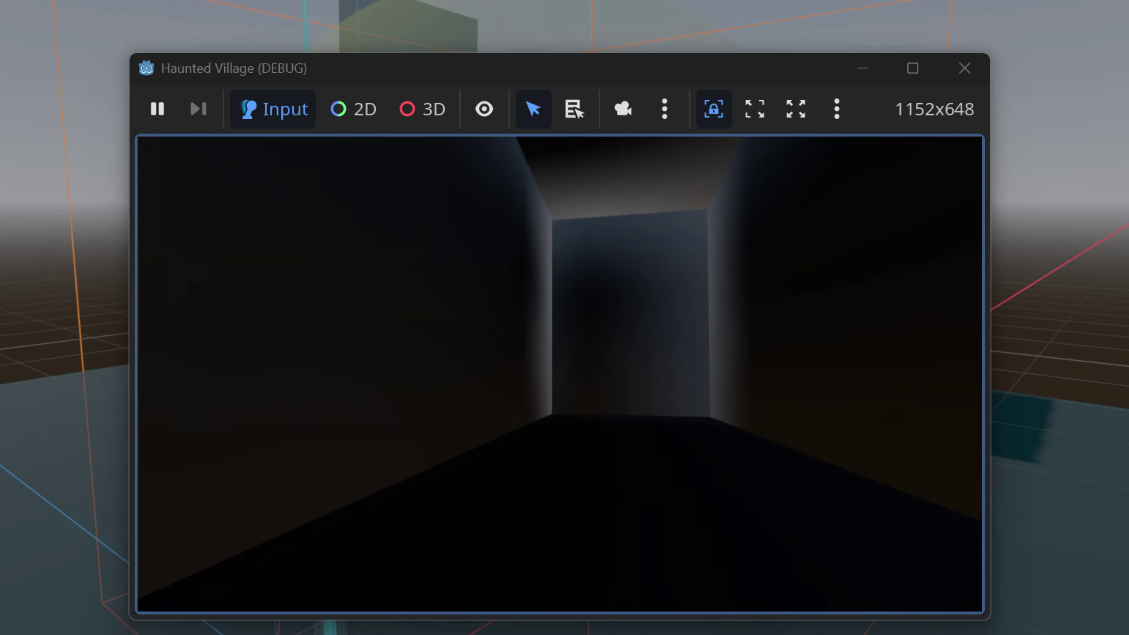
- Walk the player back and forth between the corridor and the outside of the building, close the game and stop the run
key("w")
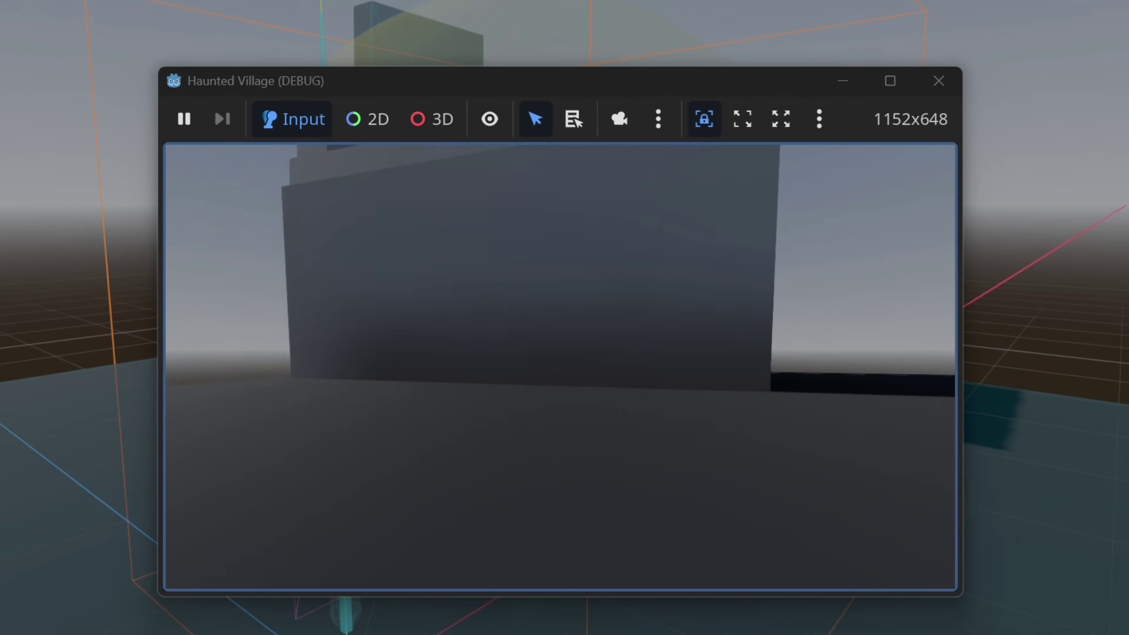
key("s")
key("w")
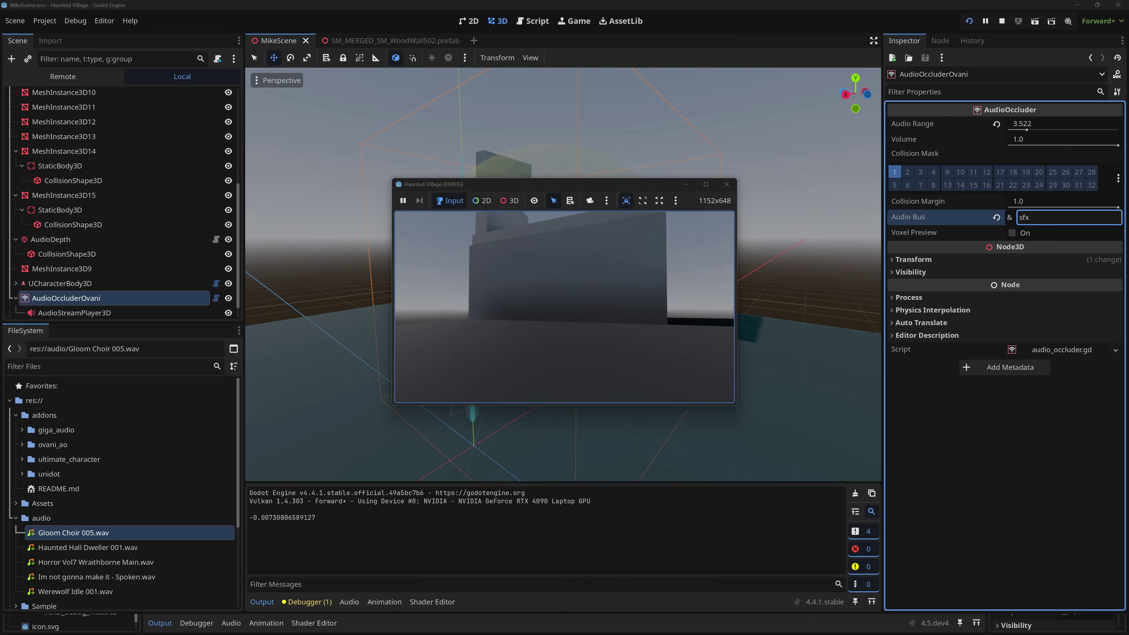
key("s")
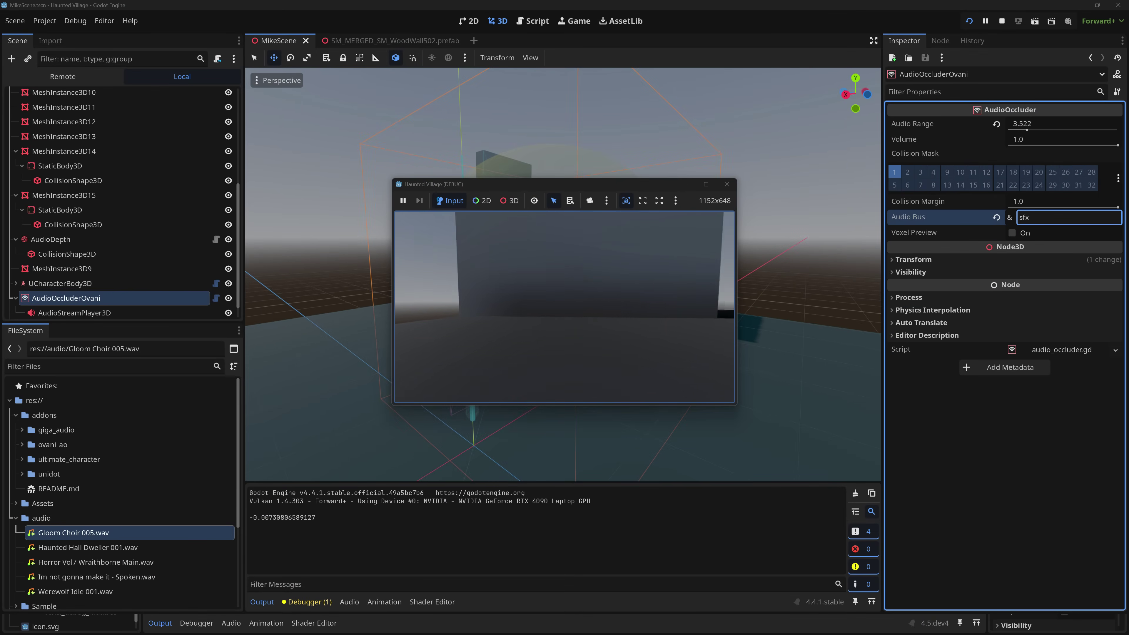
key("alt+F4")
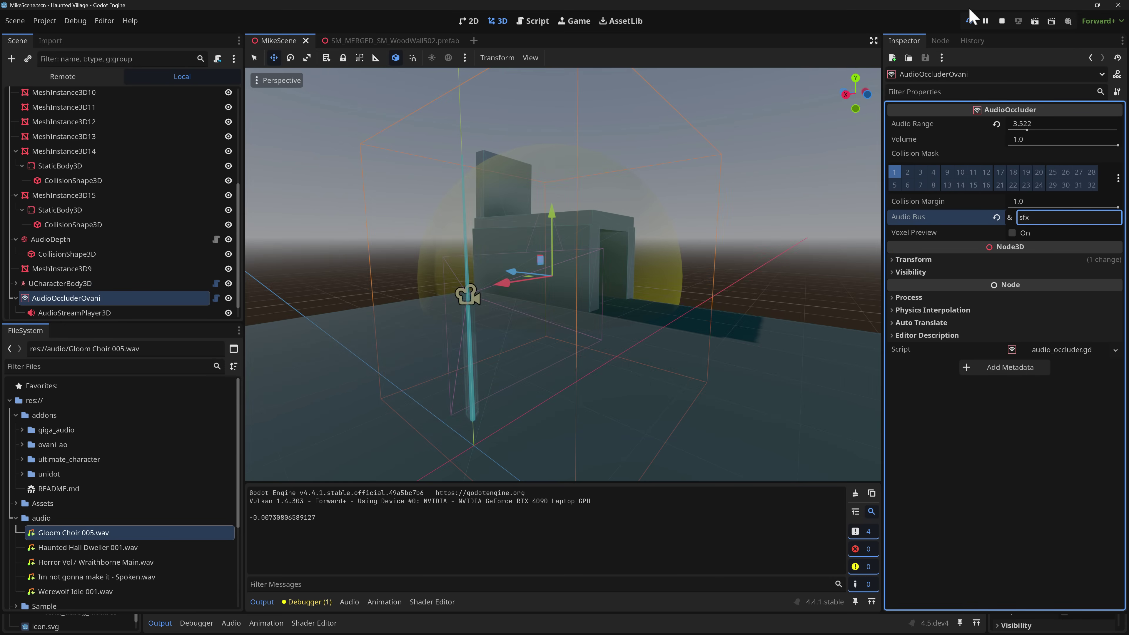
left_click(1002, 21)
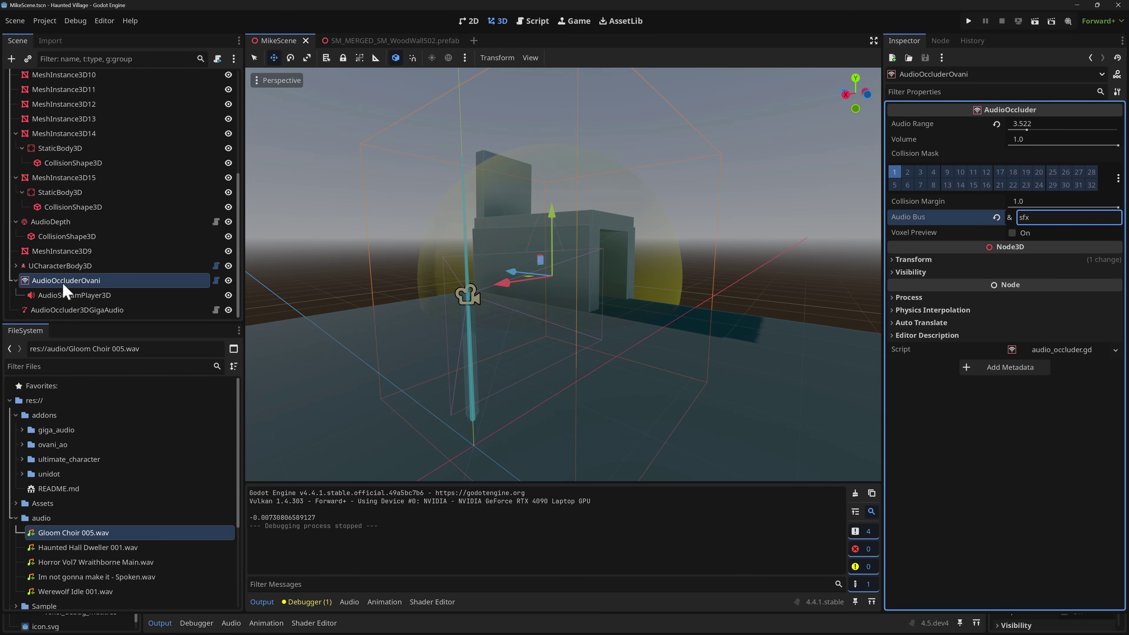
- Reduce the Audio Range of AudioOccluderOvani to 3.044 and disable Autoplay on its child AudioStreamPlayer3D
mouse_move(1027, 130)
left_mouse_down()
mouse_move(1064, 134)
mouse_move(1025, 134)
left_mouse_up()
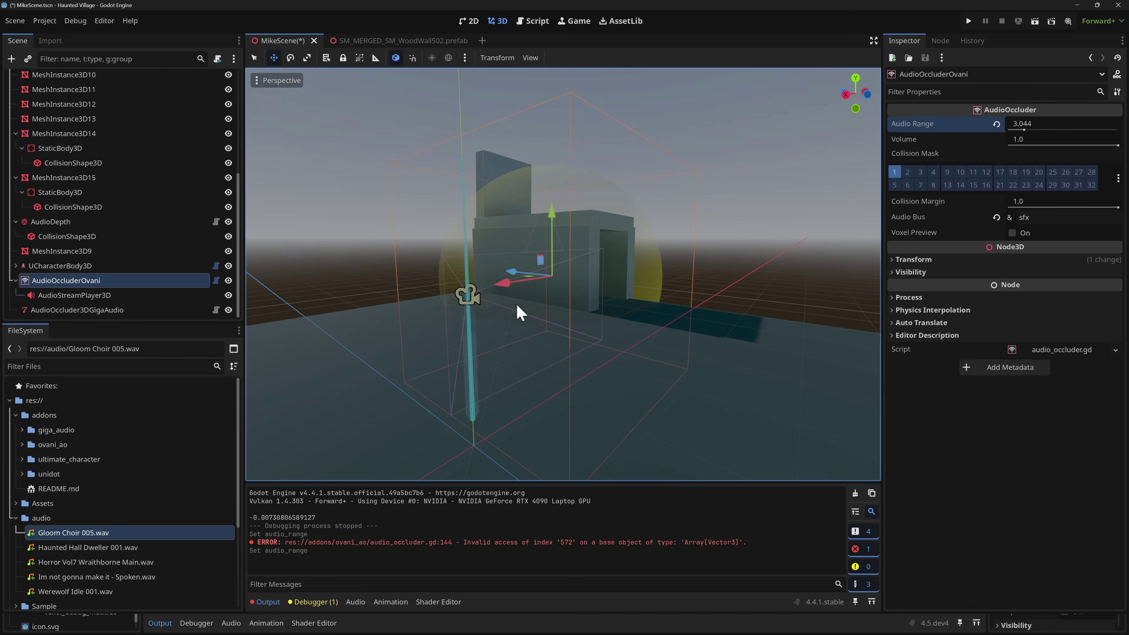
left_click(138, 298)
left_click(1011, 249)
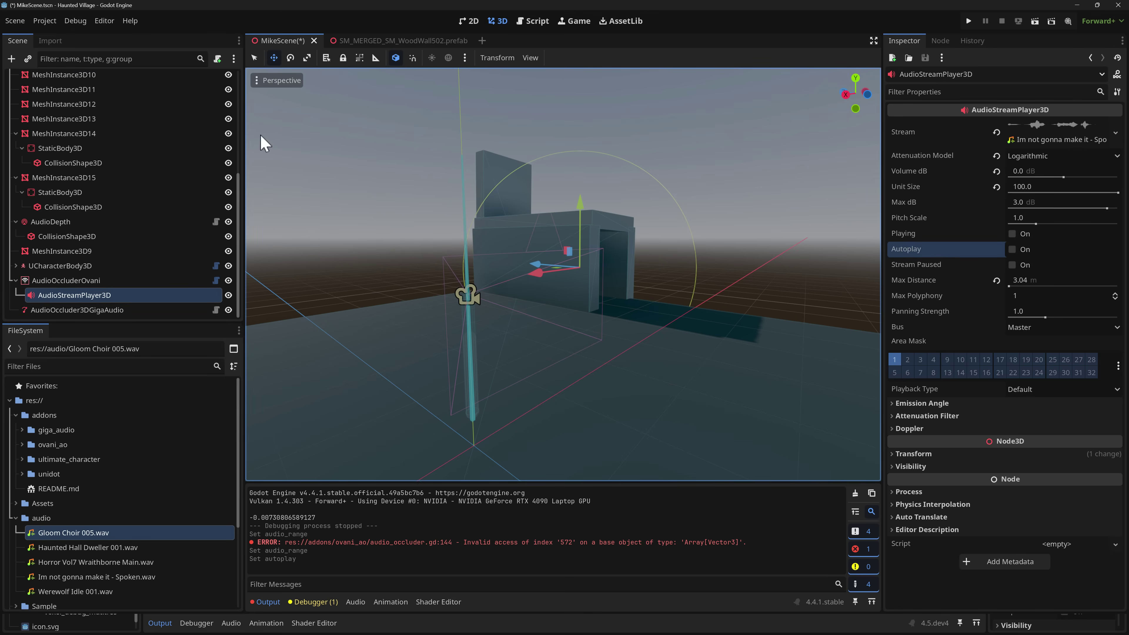
- Examine UCharacterBody3D and its AudioTarget3D child, and view the character controller search in the asset library
right_click_drag(517, 336, 377, 321)
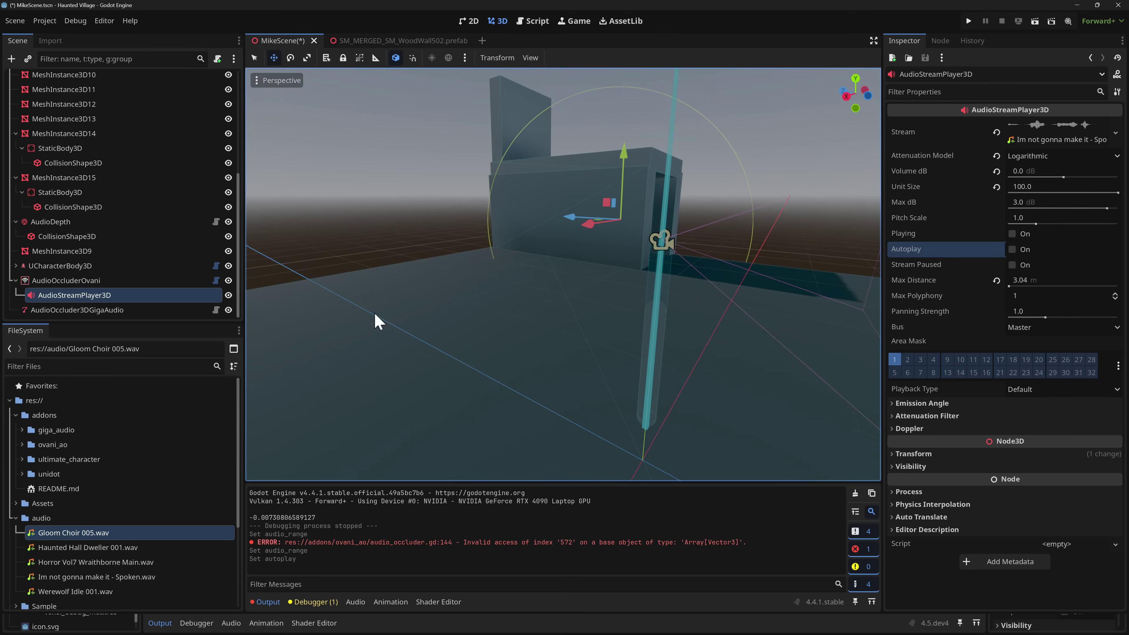
left_click(66, 265)
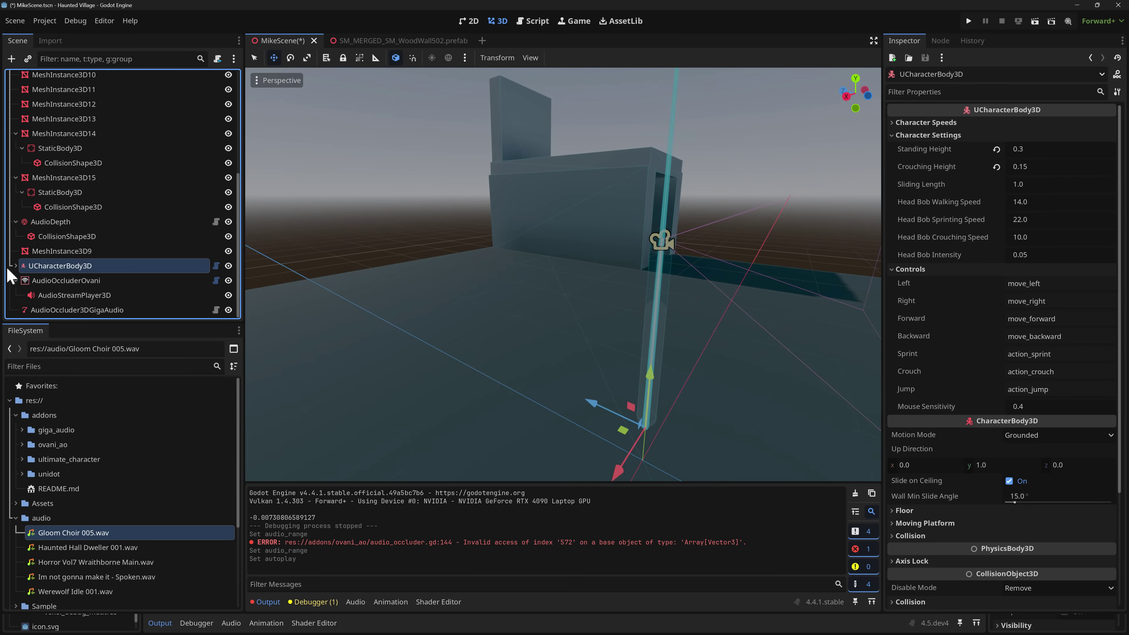
left_click(15, 266)
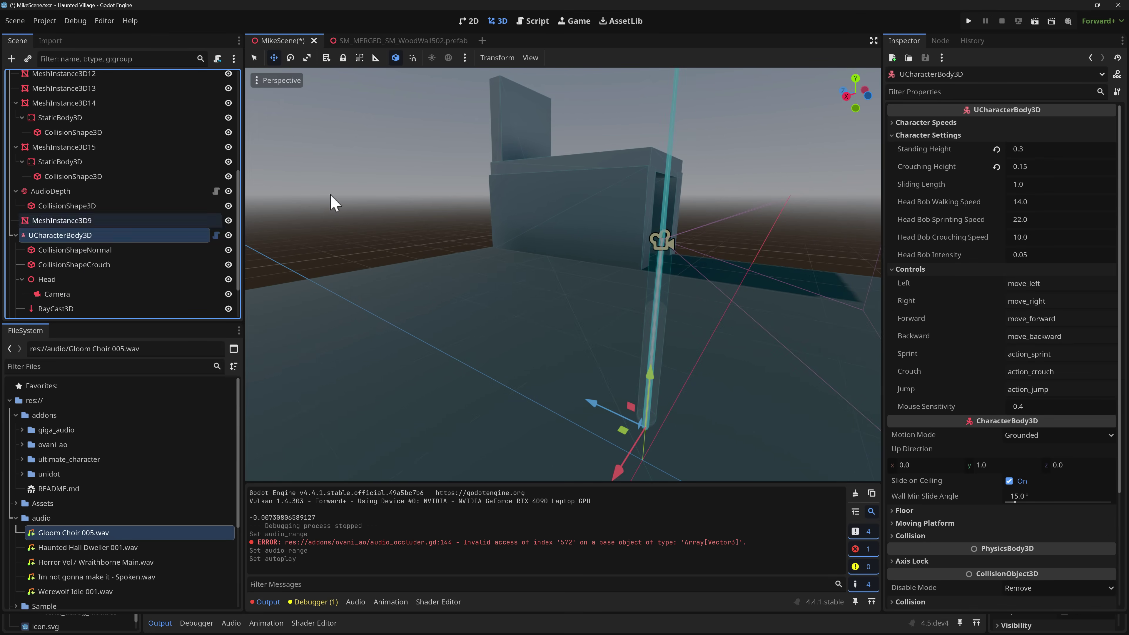
left_click(607, 28)
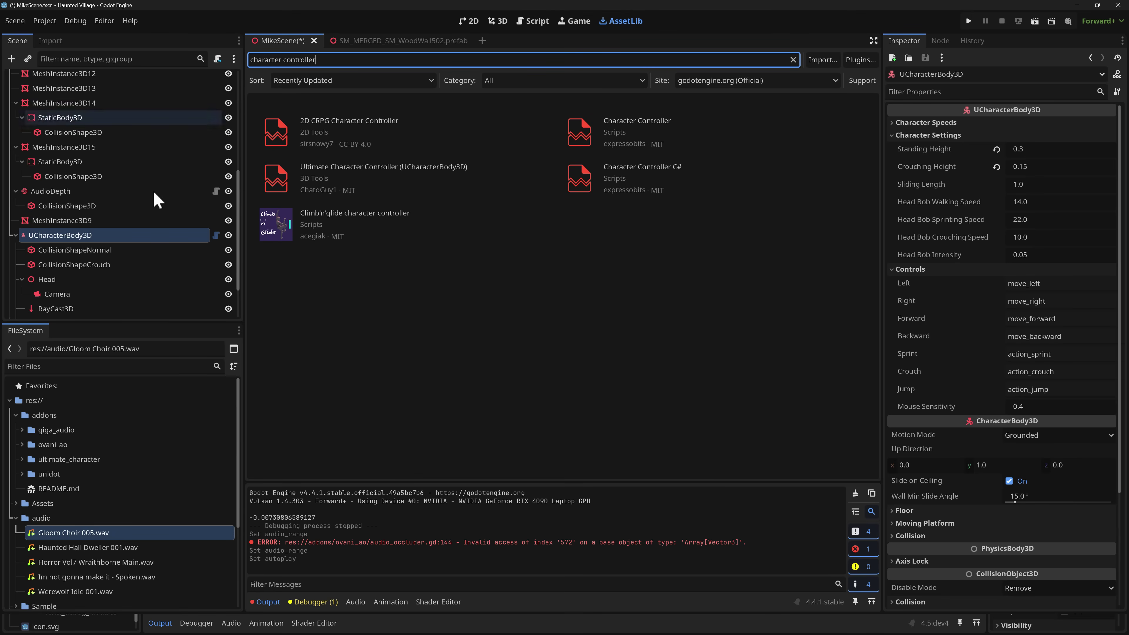
left_click(505, 24)
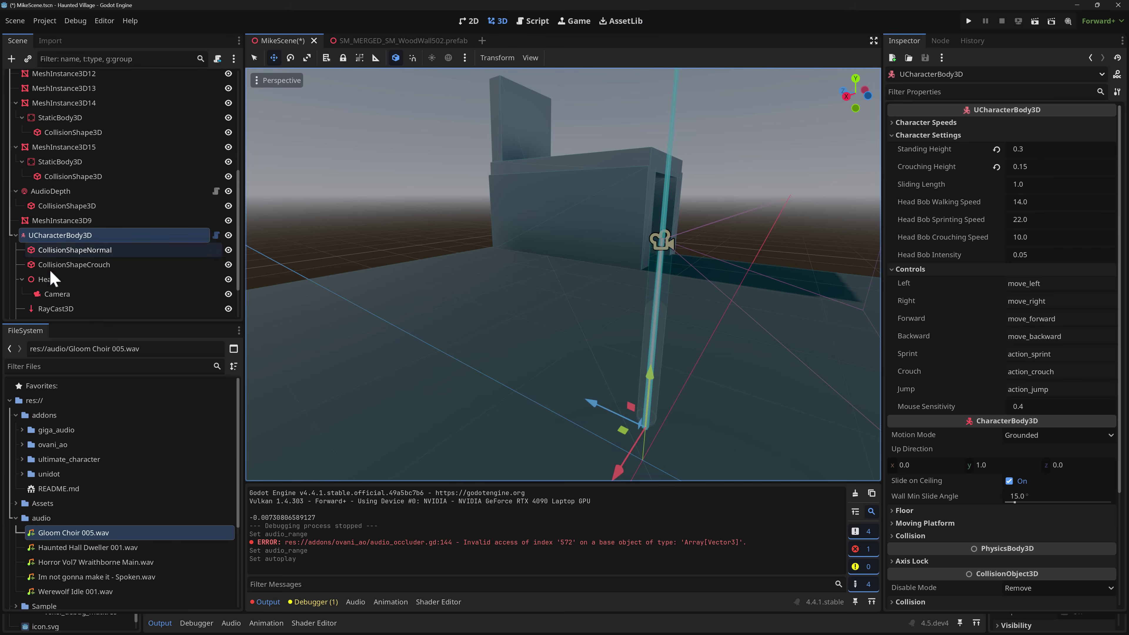
scroll(62, 247, "down", 3)
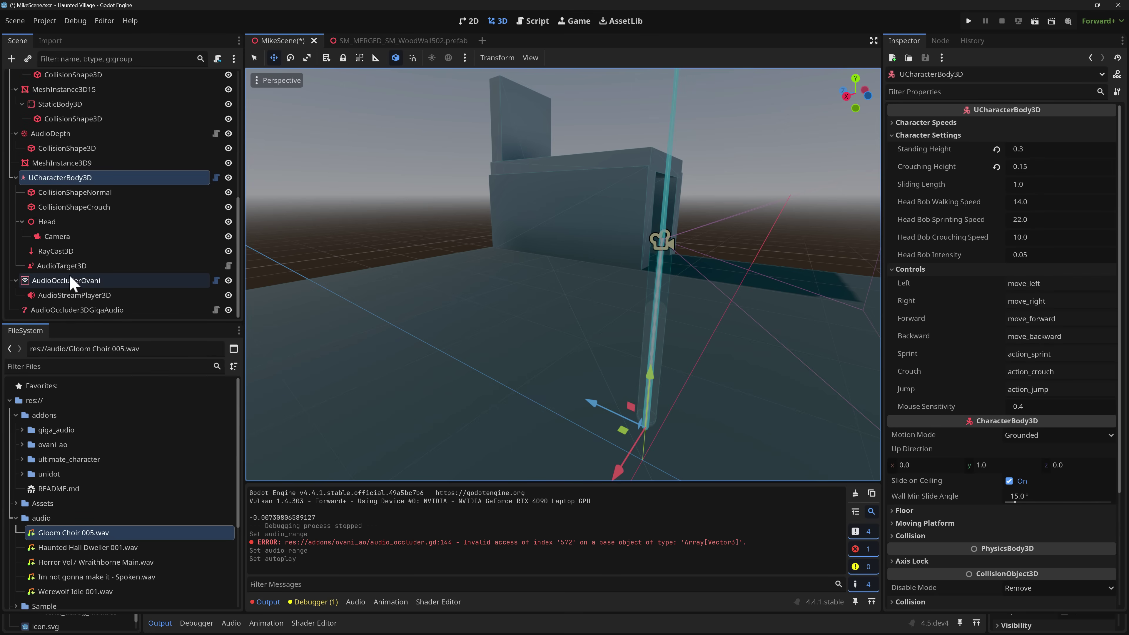
left_click(71, 267)
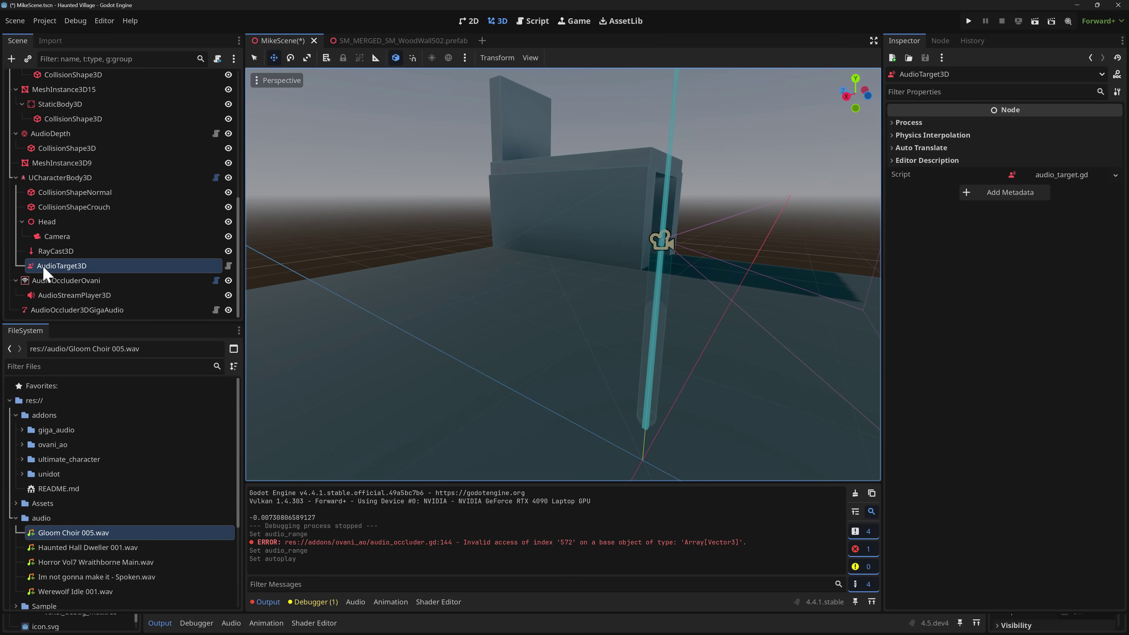
left_click(58, 179)
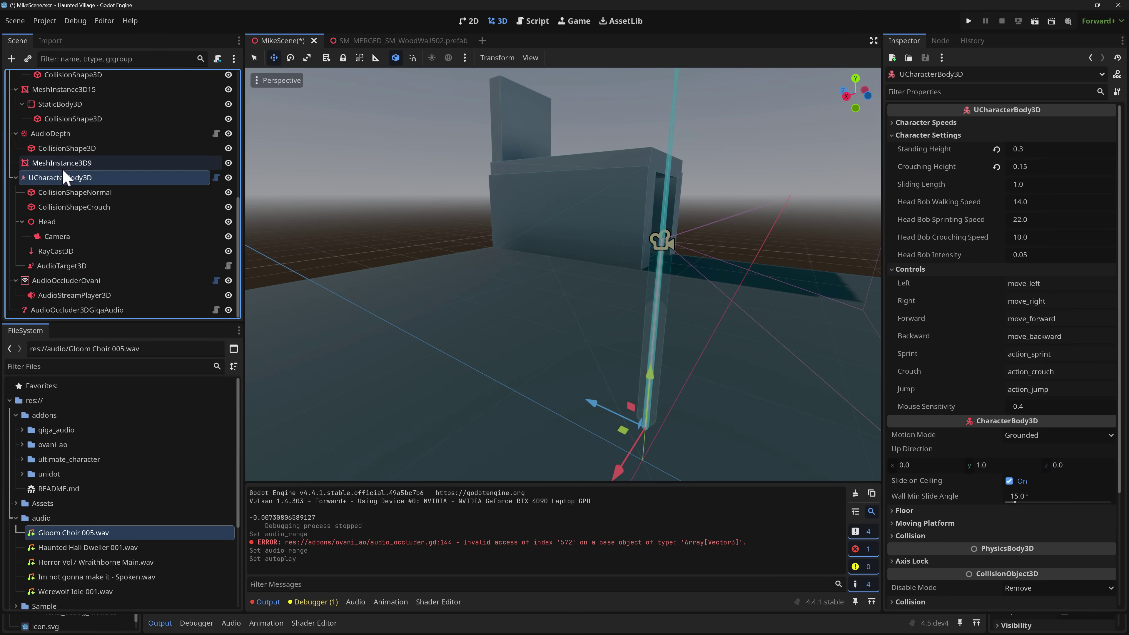
left_click(16, 177)
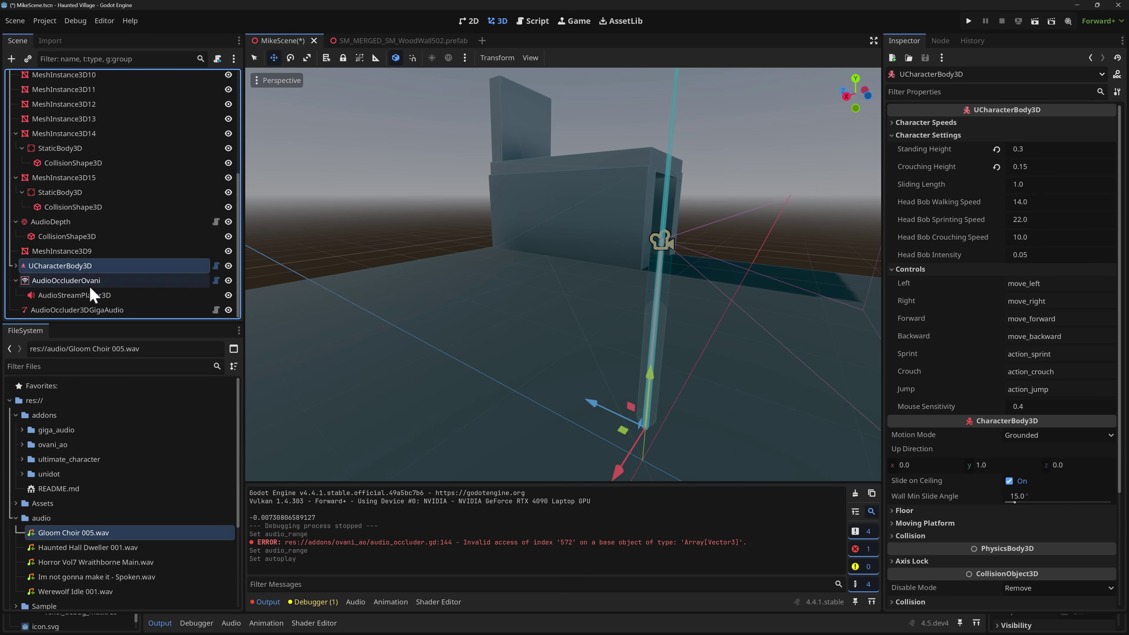
- Compare AudioOccluder3DGigaAudio inside the building with AudioOccluderOvani and its child AudioStreamPlayer3D, checking their positions and properties
left_click(72, 312)
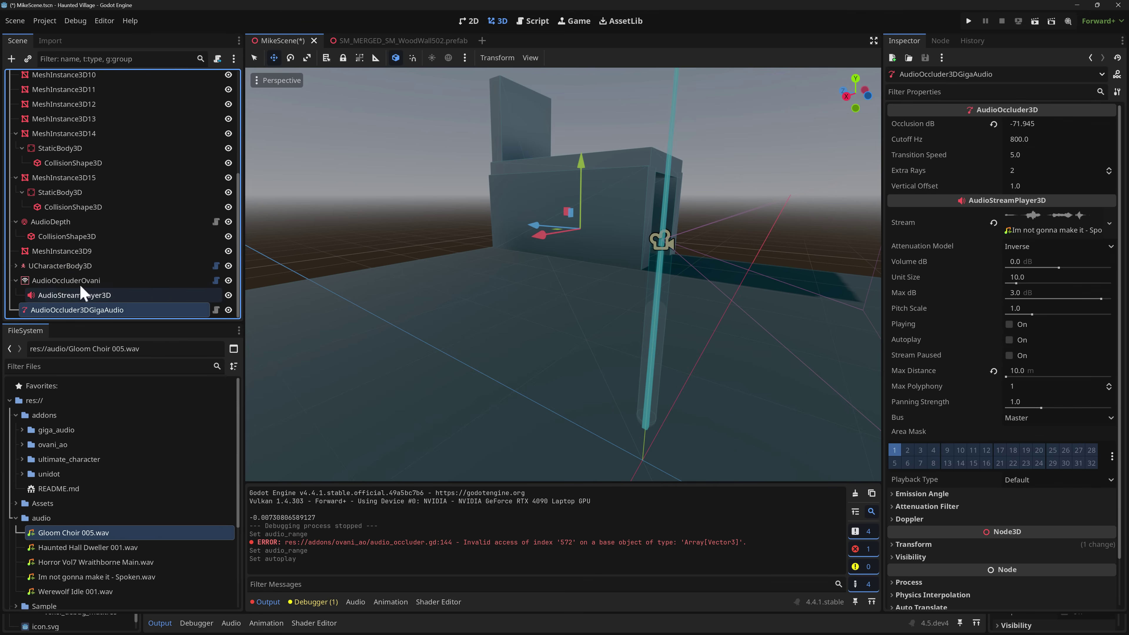
double_click(72, 310)
key("w")
right_click_drag(562, 275, 516, 274)
key("s")
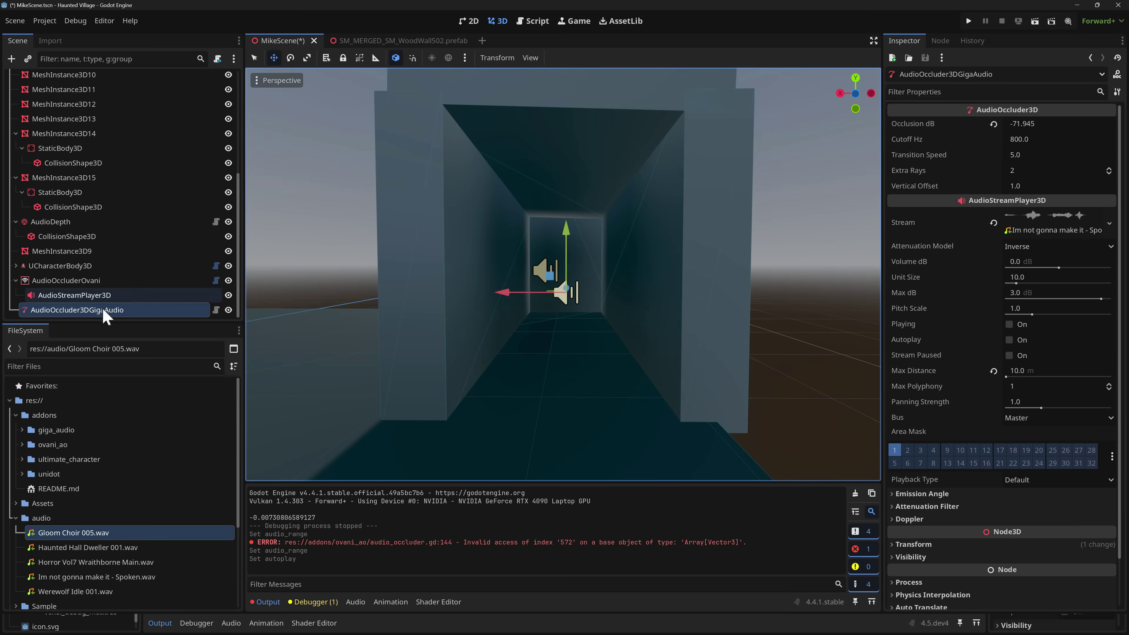
left_click(74, 281)
left_click(74, 295)
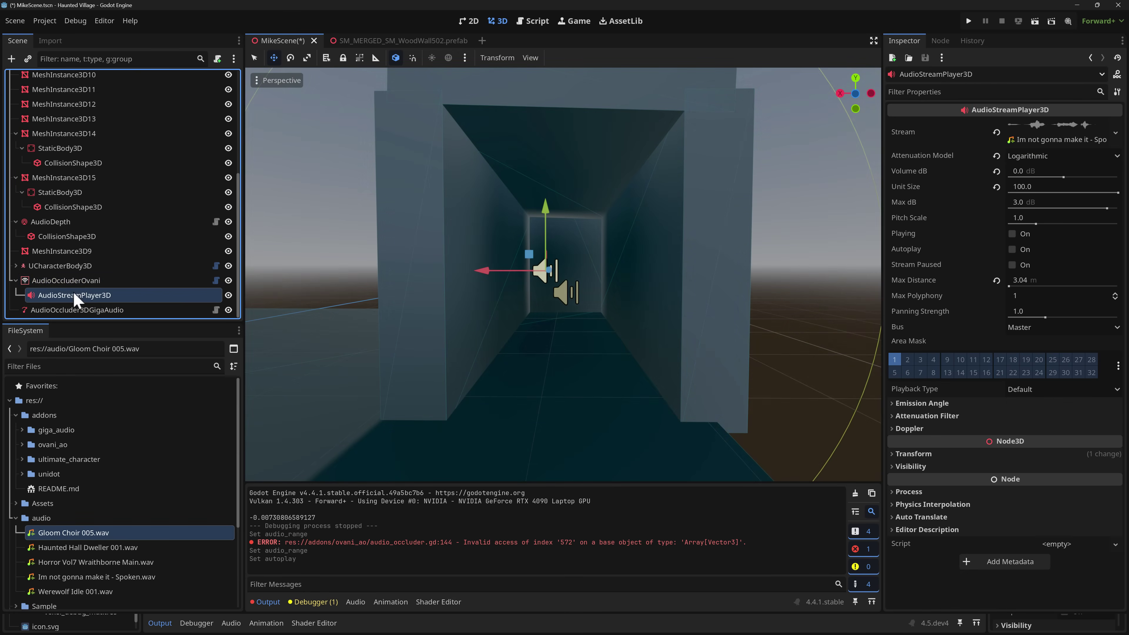
left_click(70, 310)
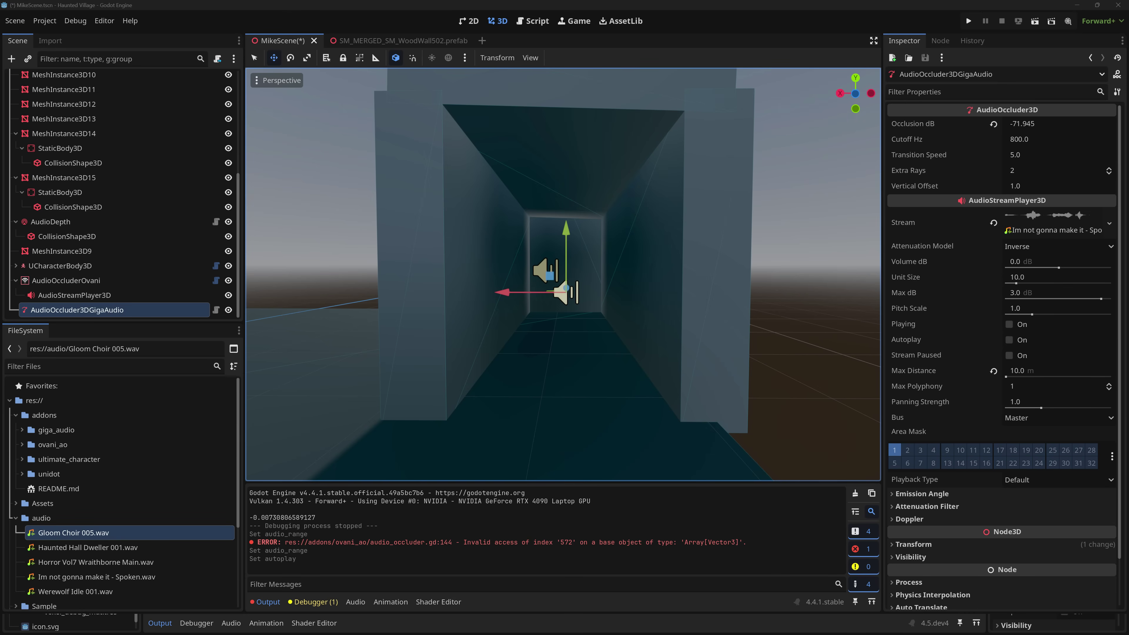
- Look up the available audio node types by searching for audio, without creating a node
key("ctrl+a")
type("au")
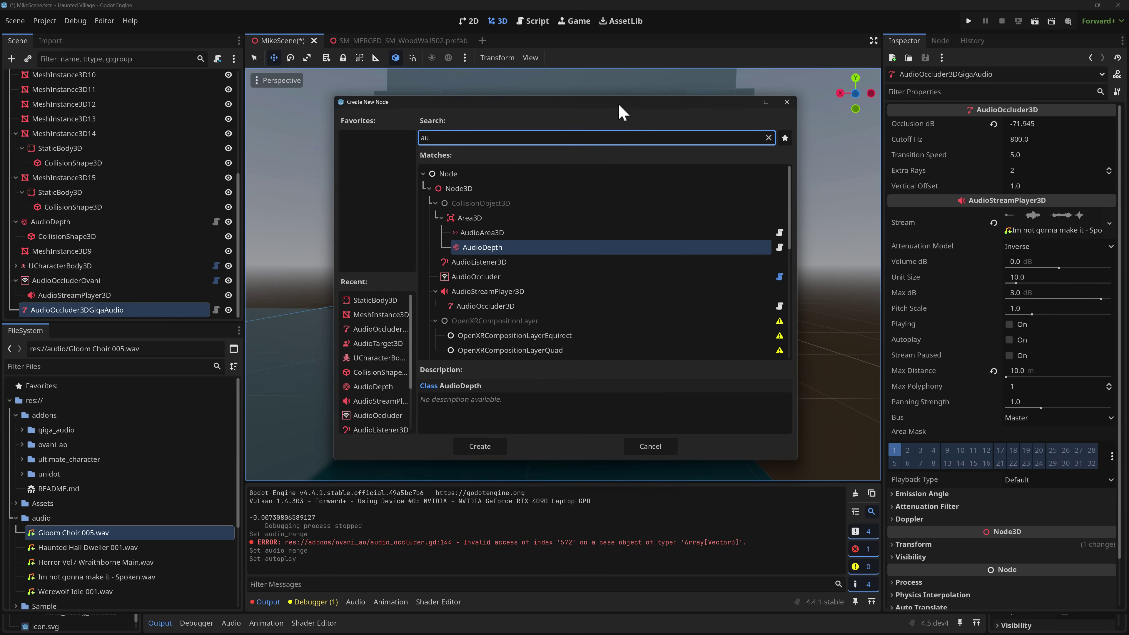
type("dio")
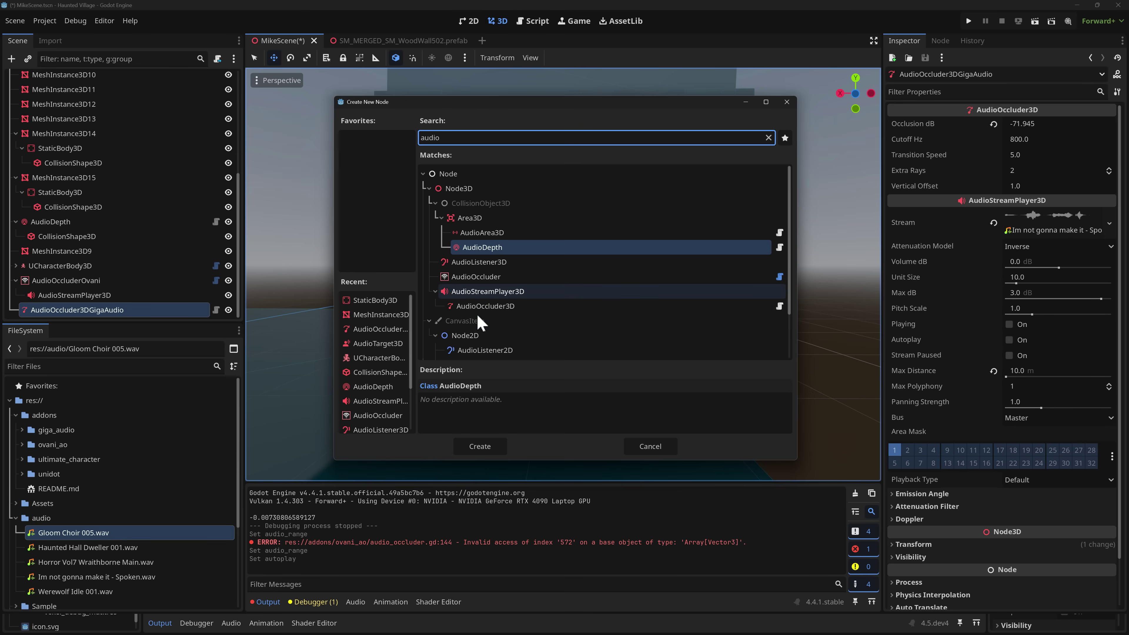
left_click(650, 445)
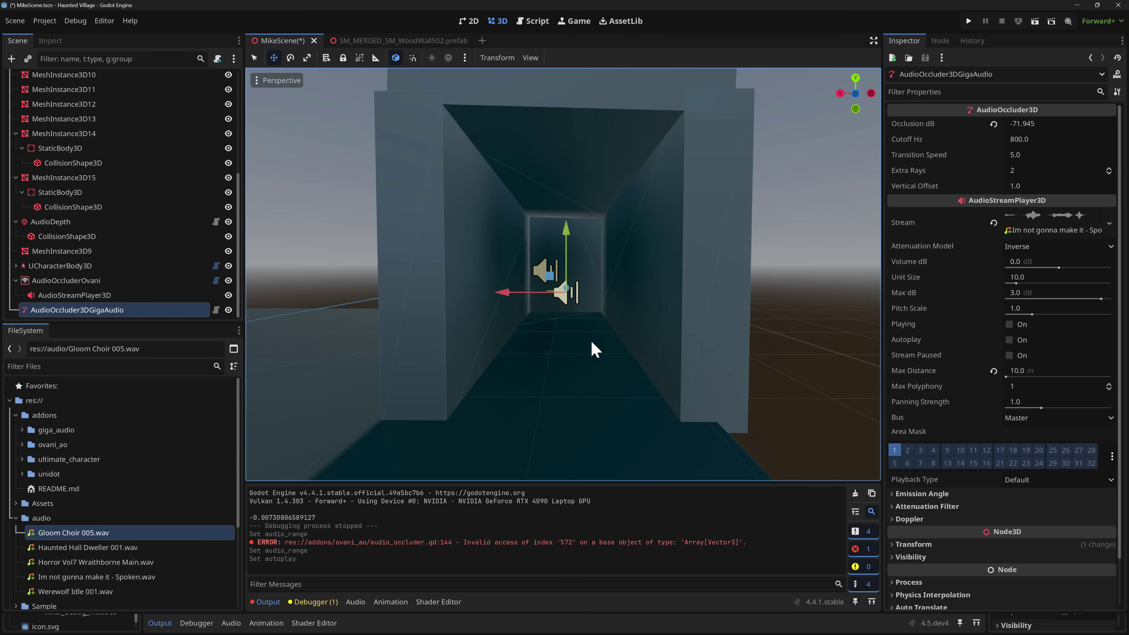
- Enable Autoplay on AudioOccluder3DGigaAudio and test it in a project run by walking the player around the building into its dark corridor
left_click(1014, 341)
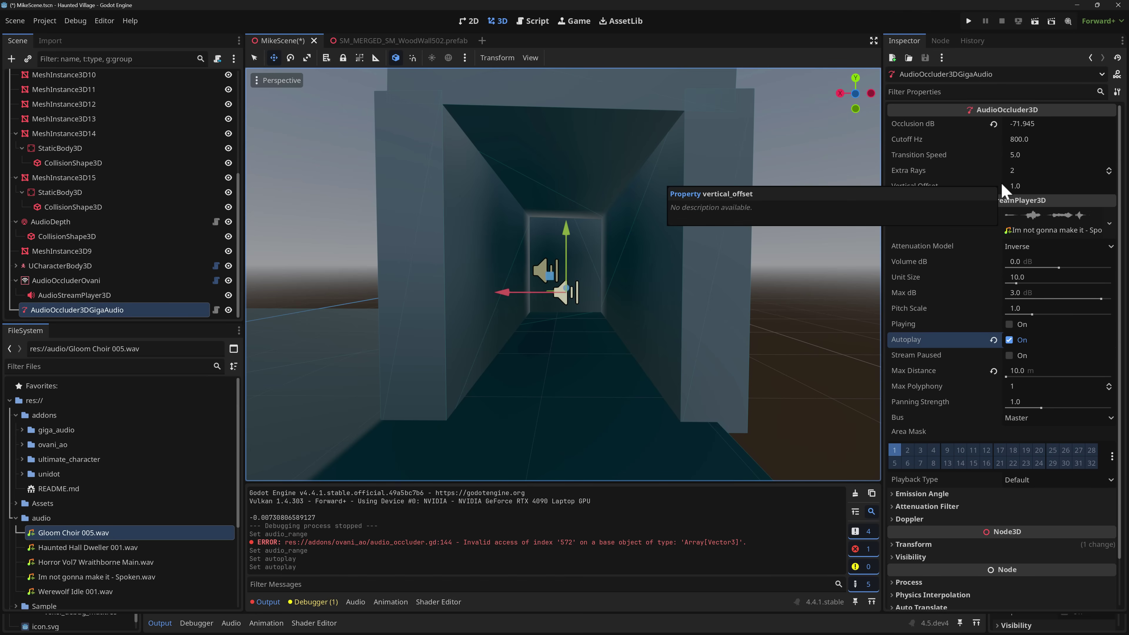
left_click(968, 22)
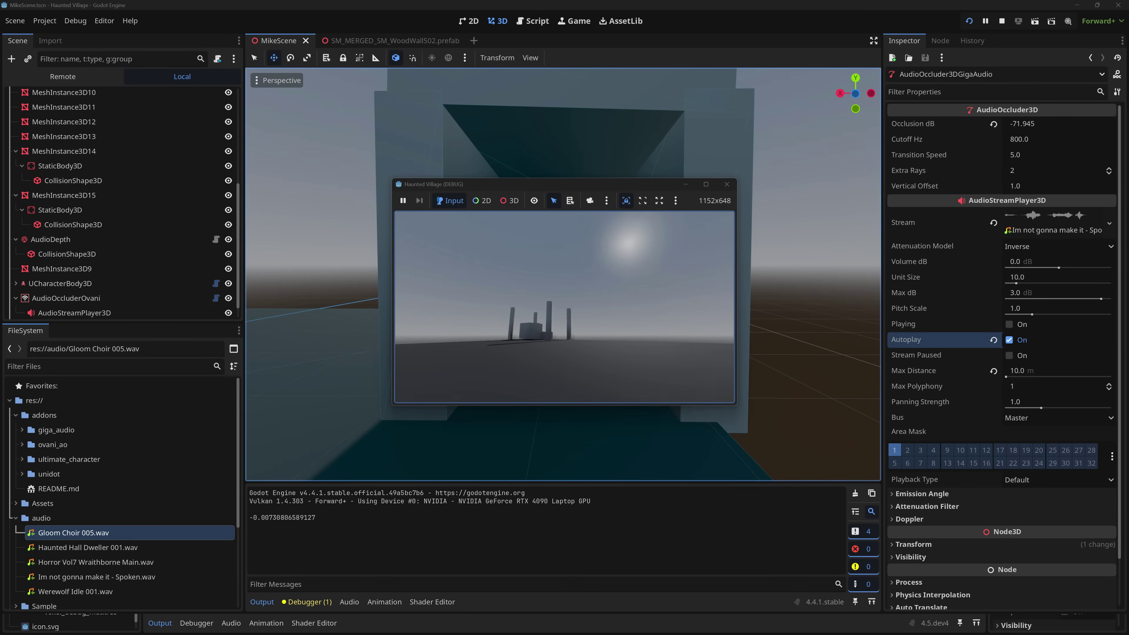
key("w")
key("w")
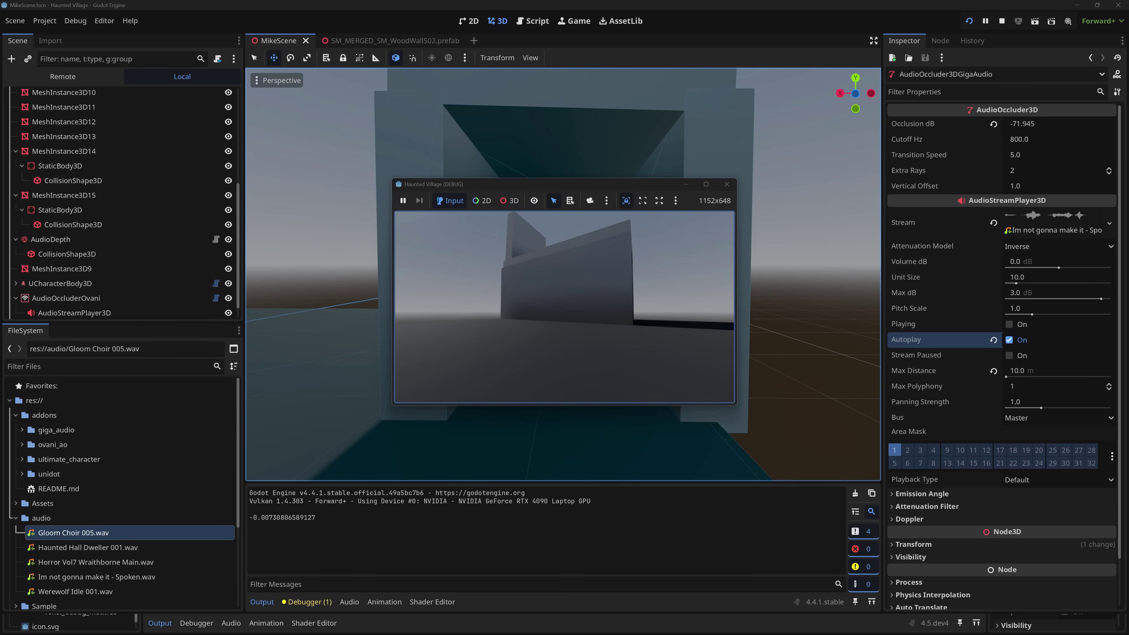
key("w")
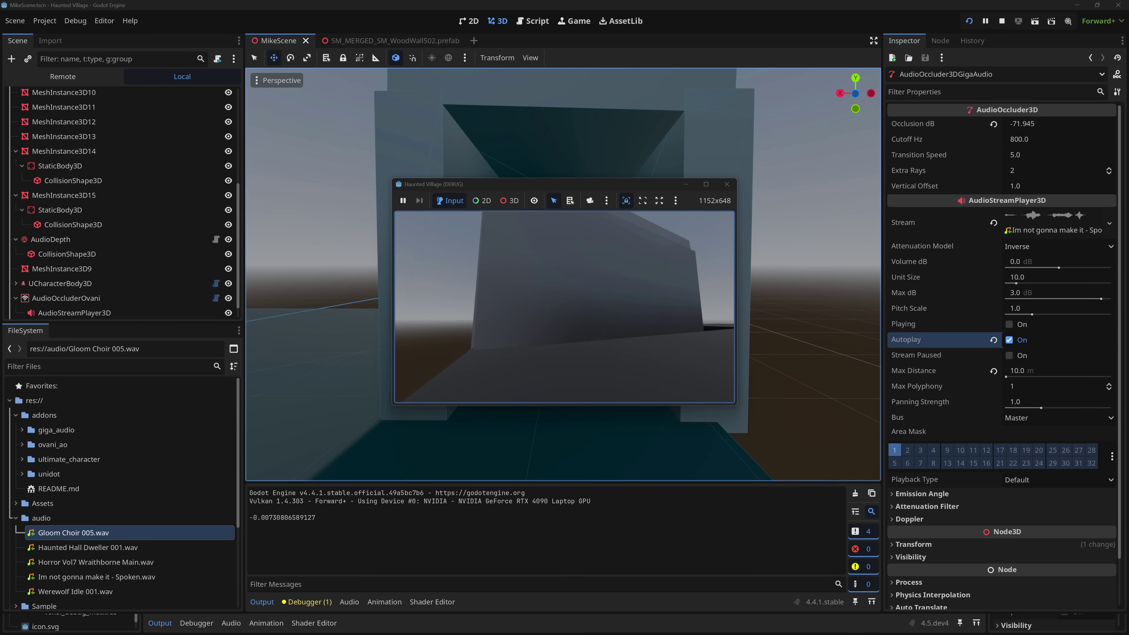
key("w")
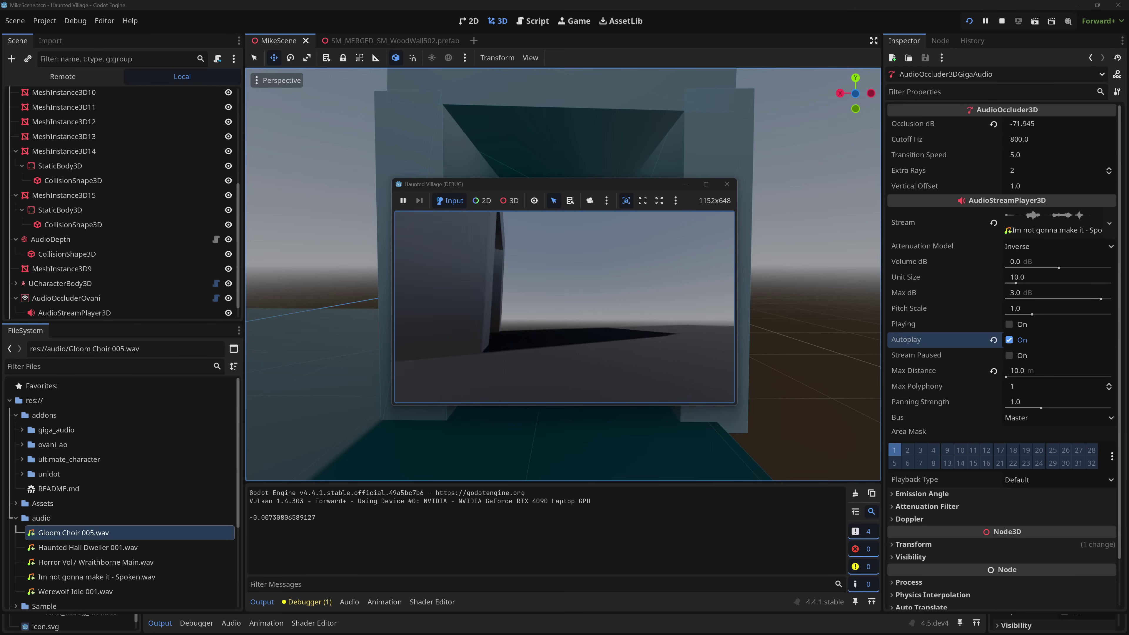
key("w")
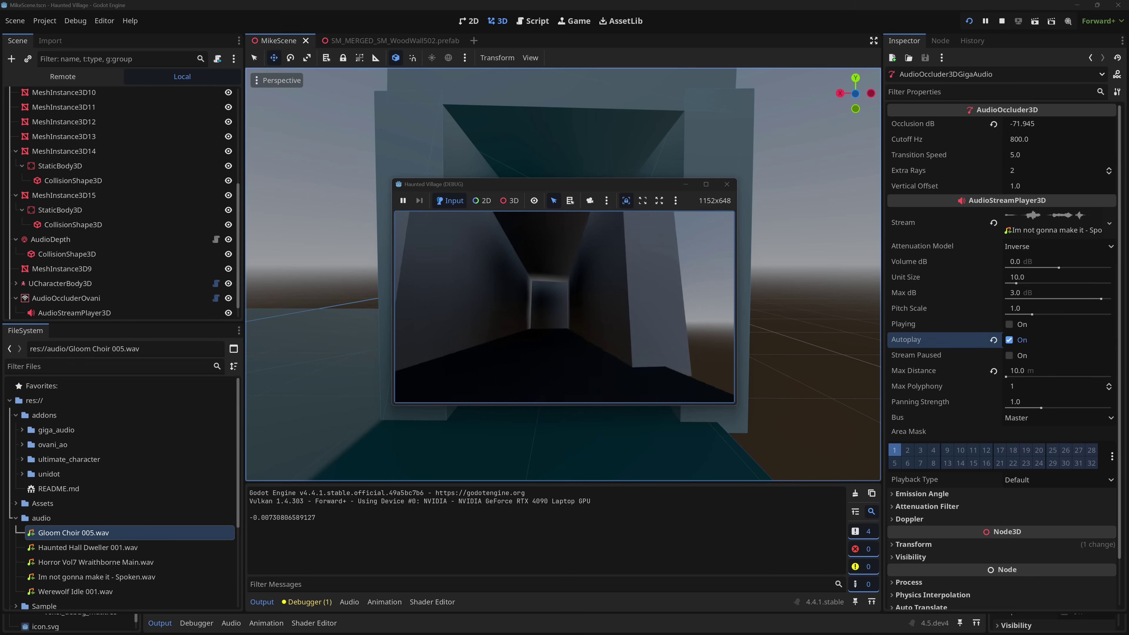
key("w")
key("s")
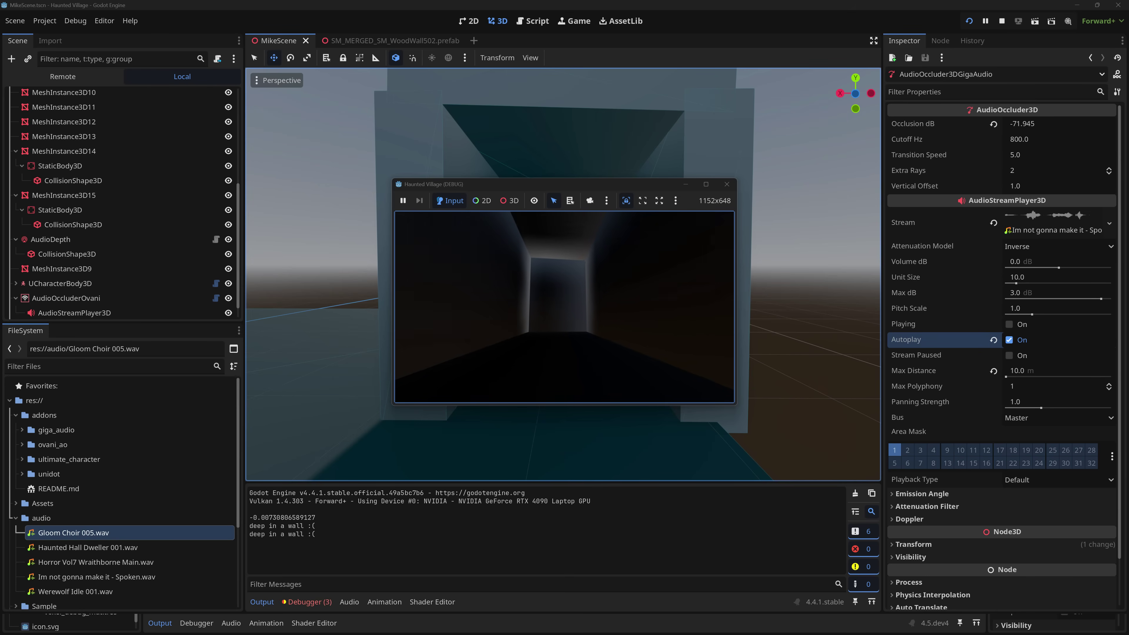
- Walk the player out of the building's dark corridor and across to the tall pillars in the running game
key("w")
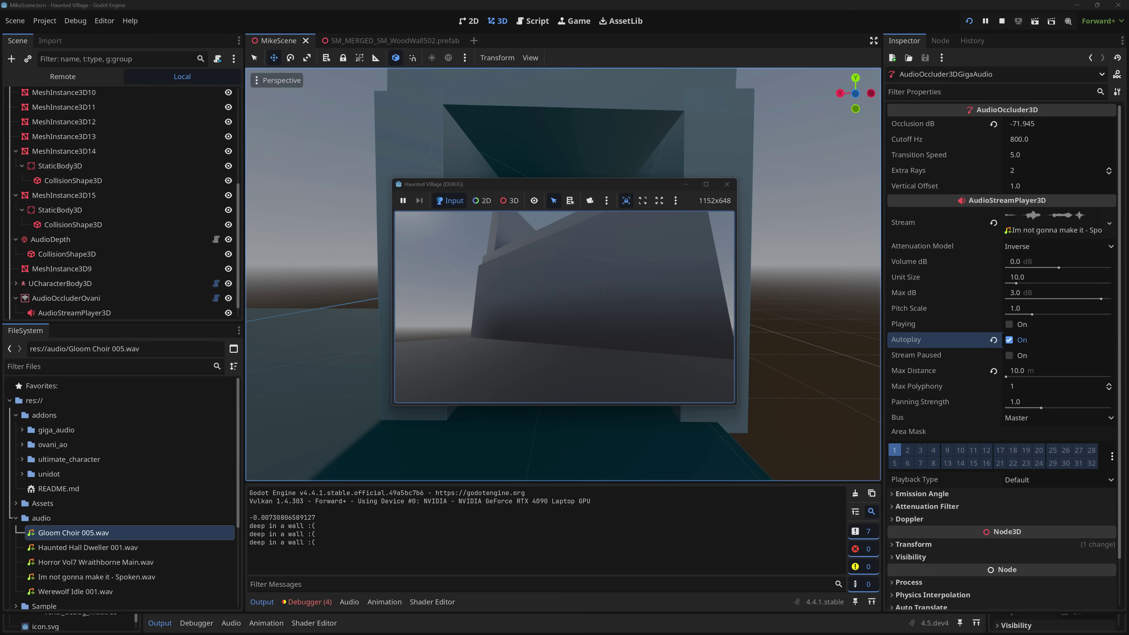
key("w")
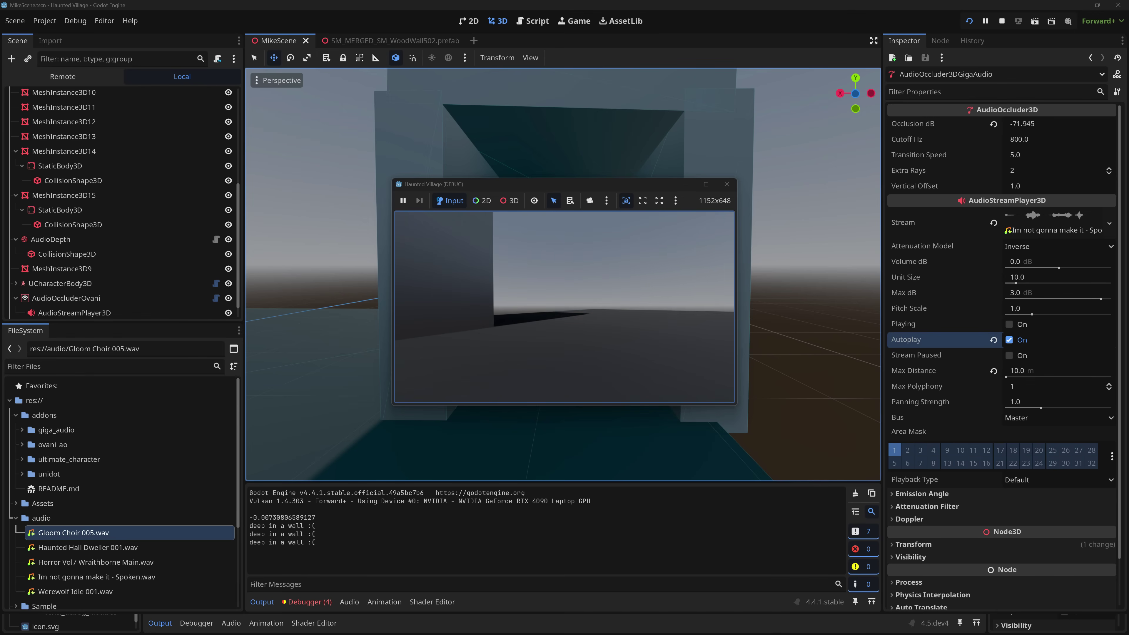
key("w")
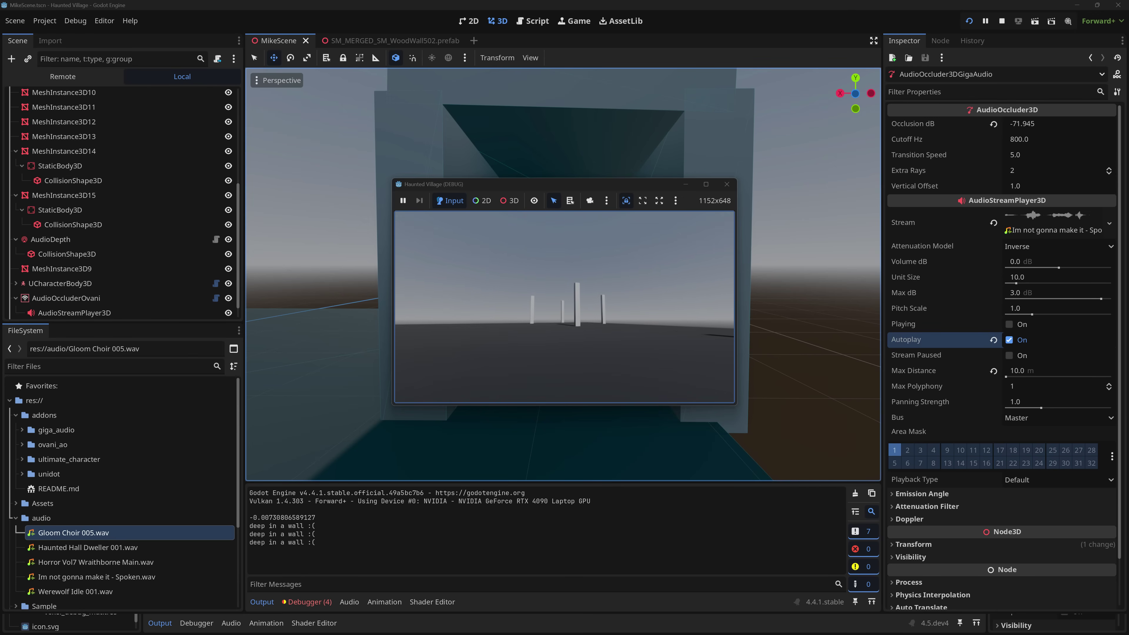
key("w")
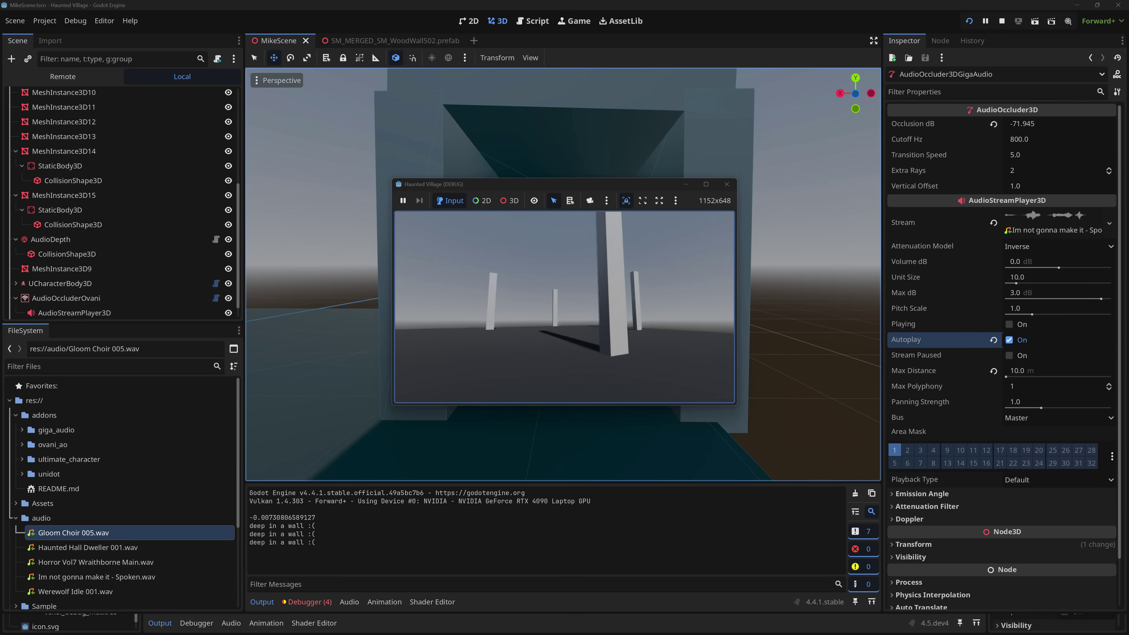
key("w")
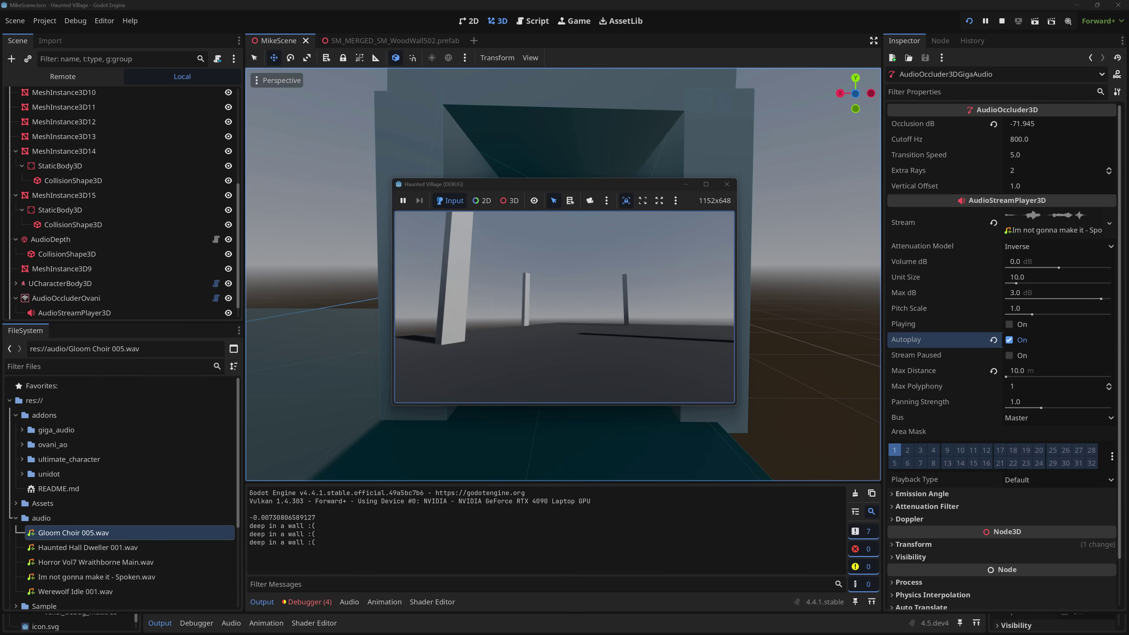
key("w")
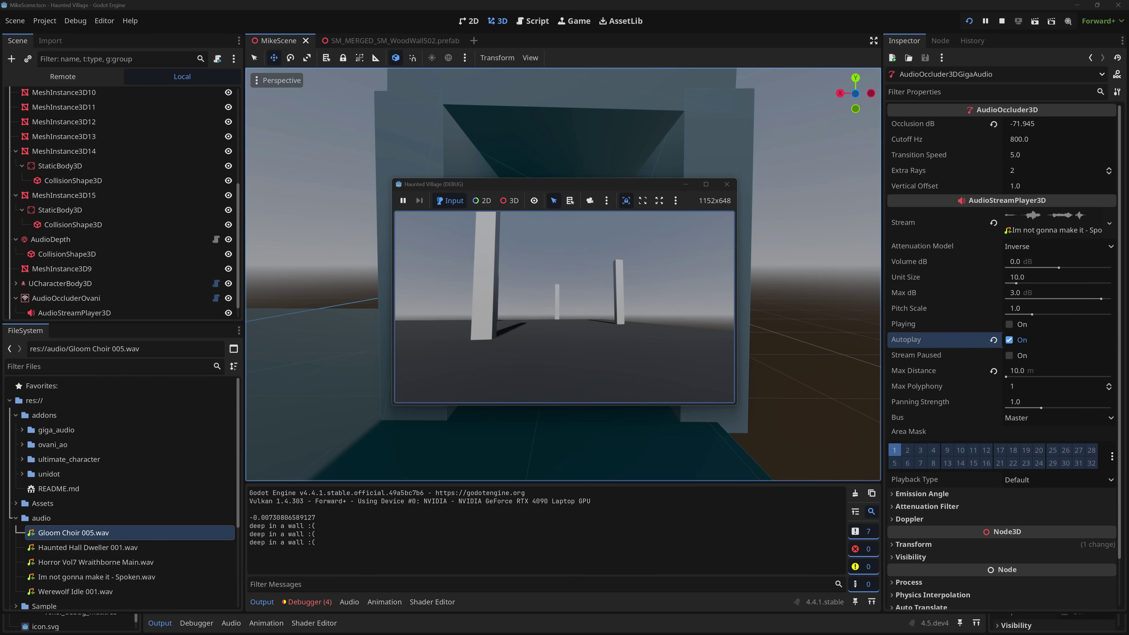
key("w")
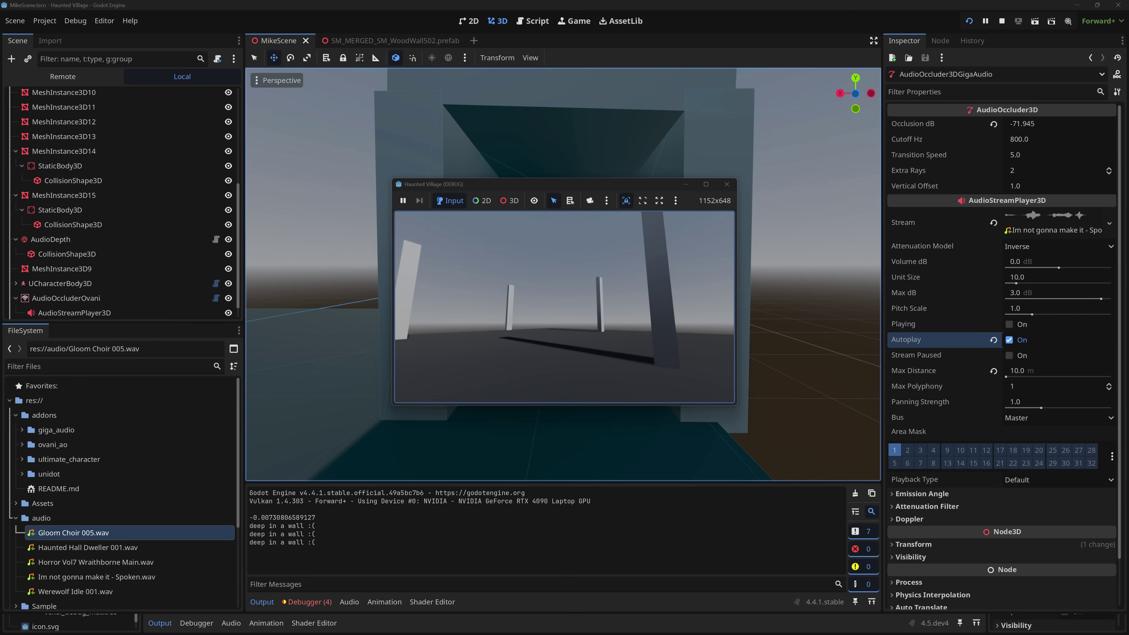
key("w")
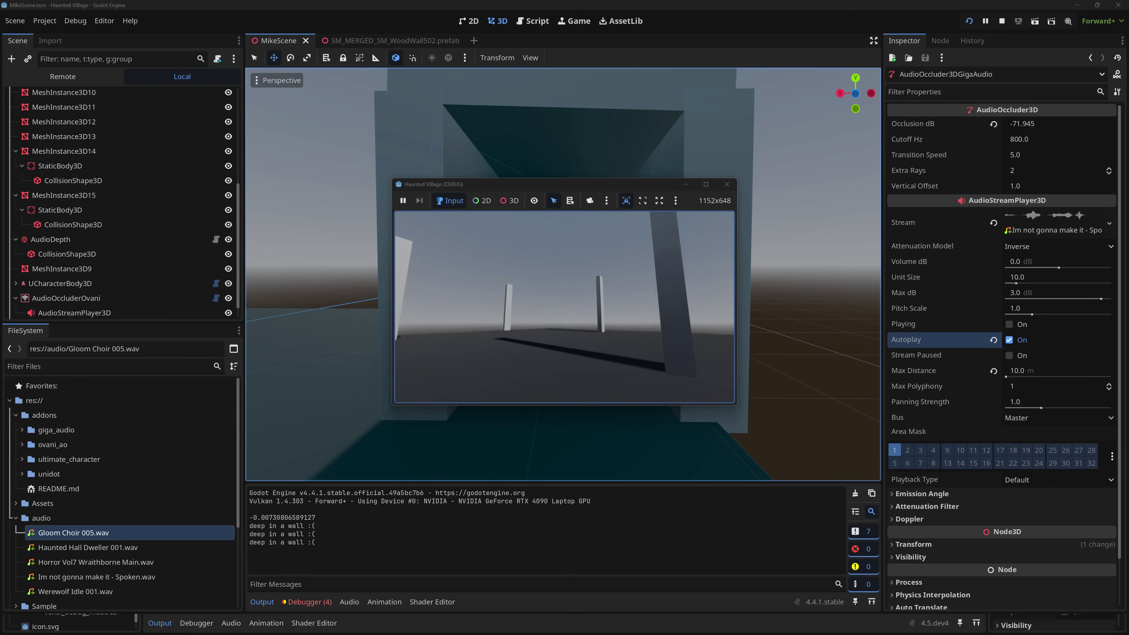
key("w")
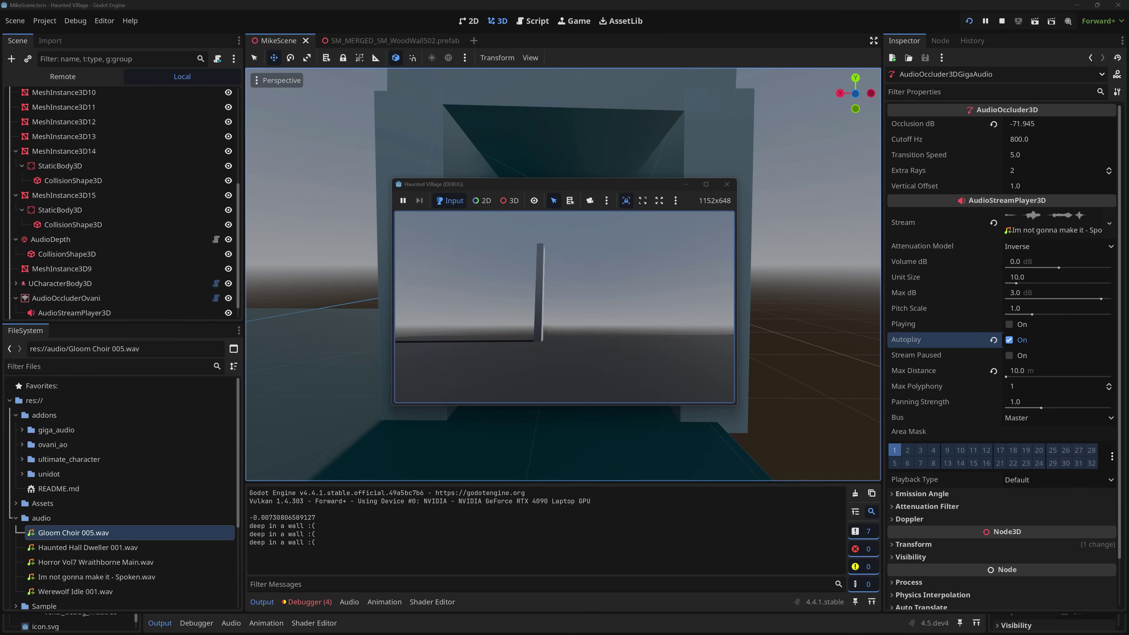
- Test the audio among the tall pillars by moving the player back and forth and sideways around them
key("w")
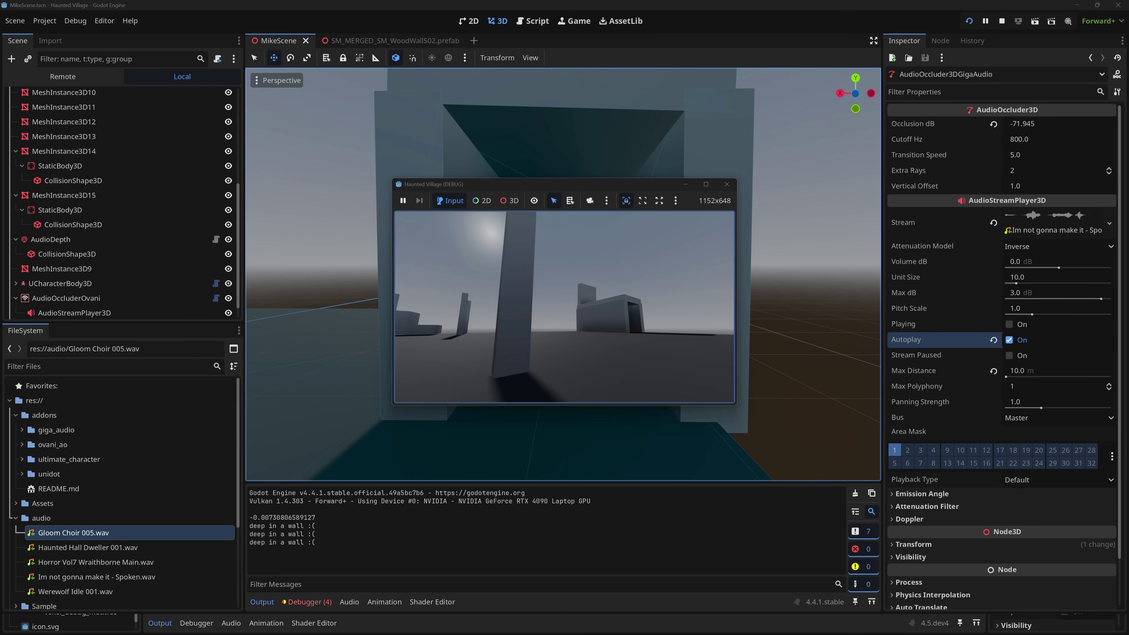
key("w")
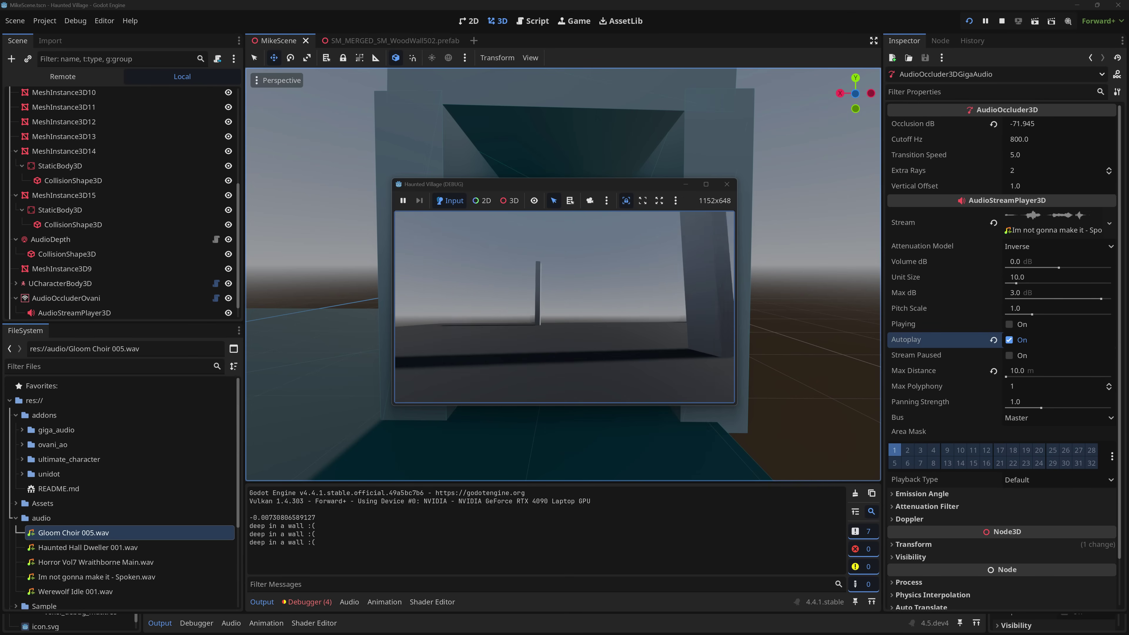
key("s")
key("w")
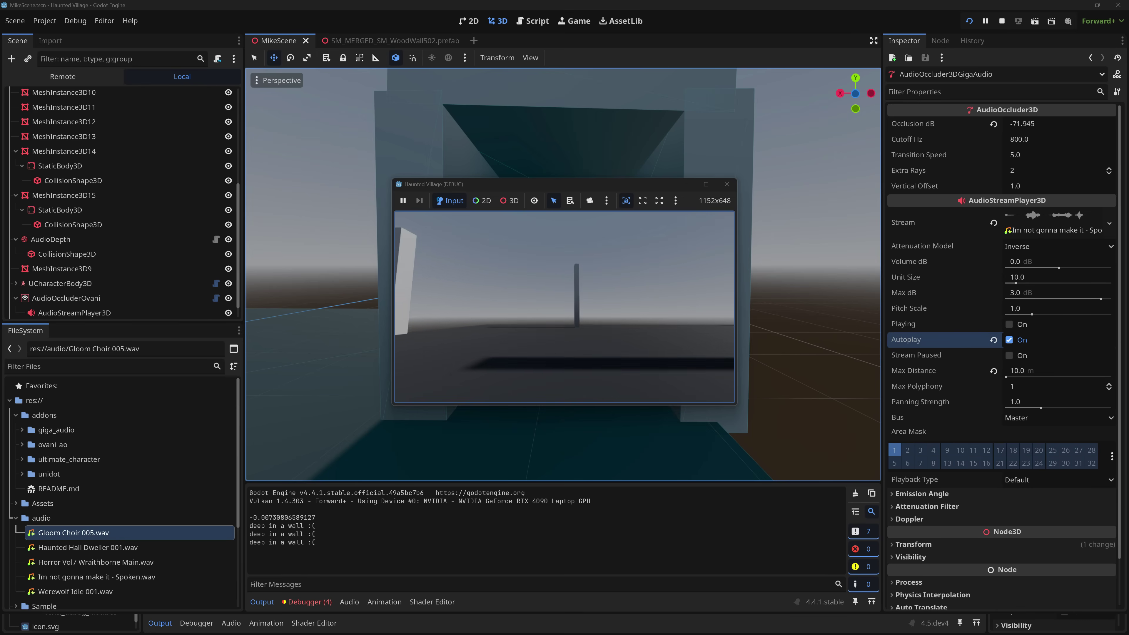
key("w")
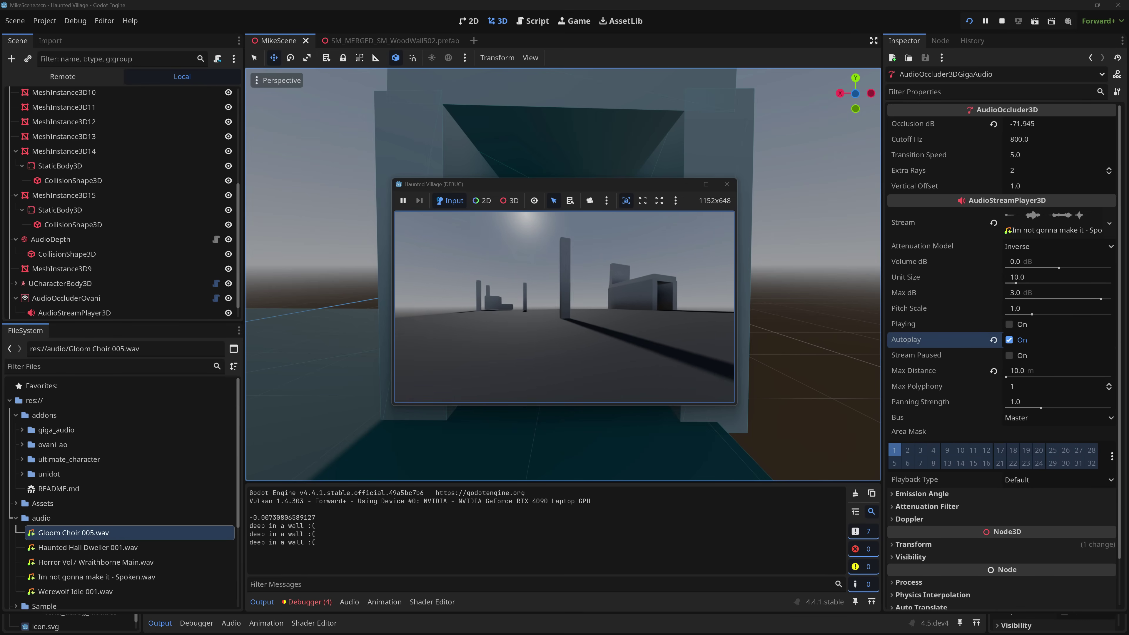
key("a")
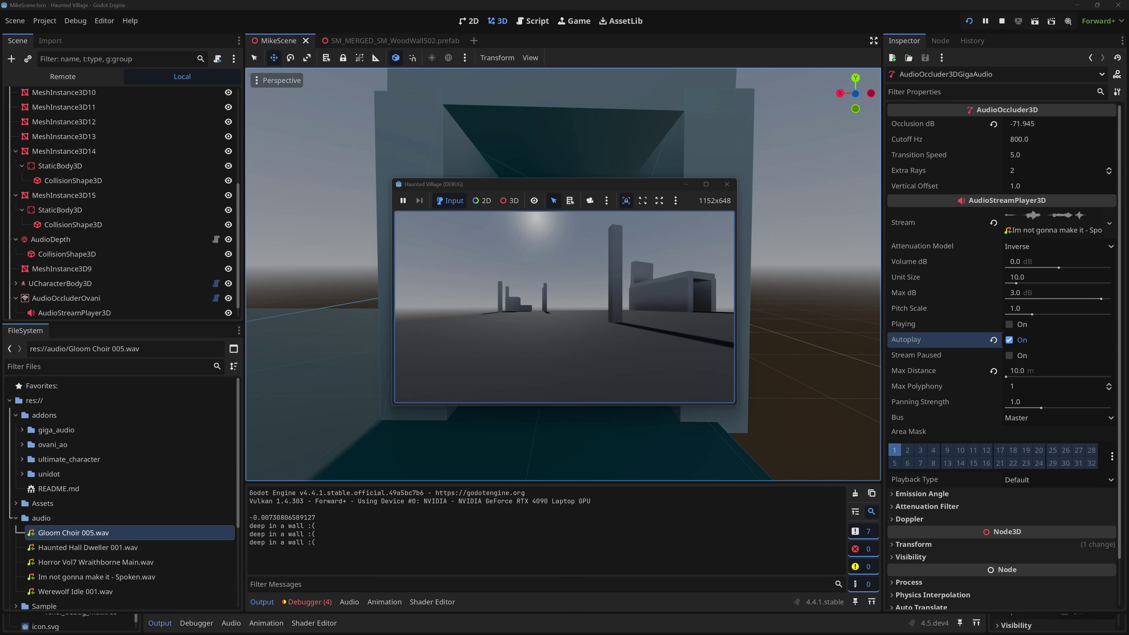
key("d")
key("w")
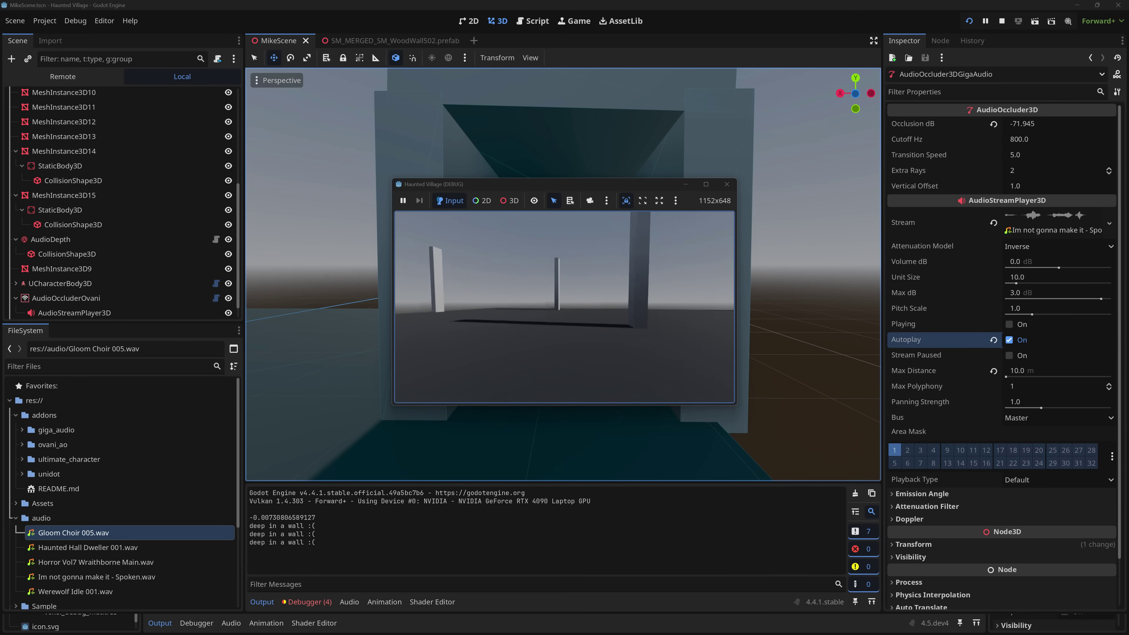
key("w")
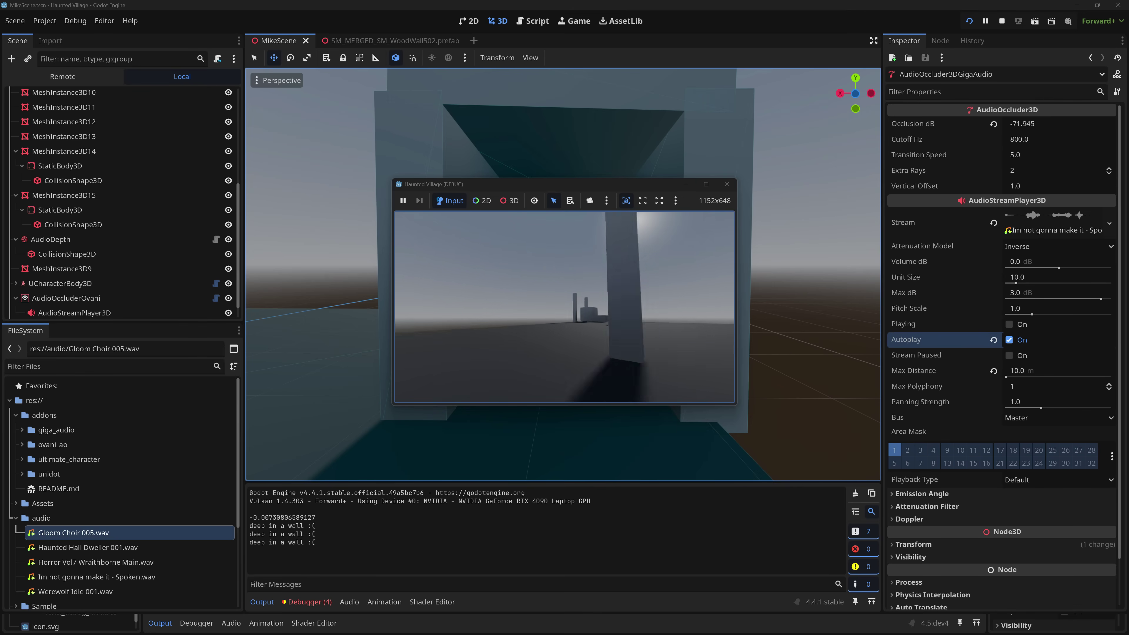
- Walk the player to the stacked blocks between the far pillars, jump onto them, and stop the project run
key("w")
key("w")
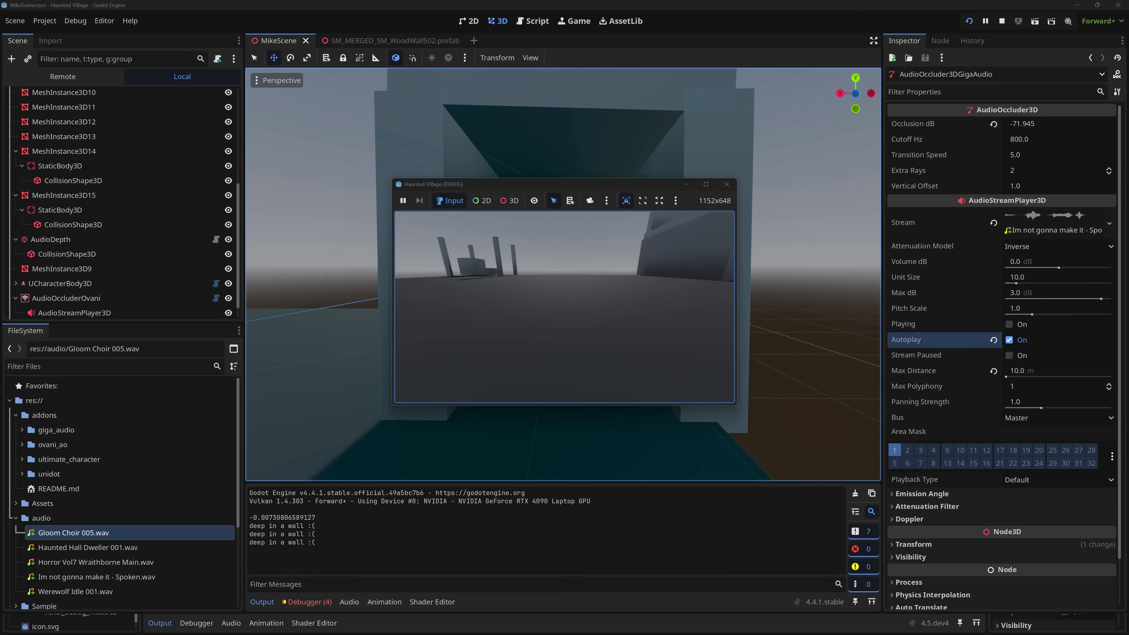
key("w")
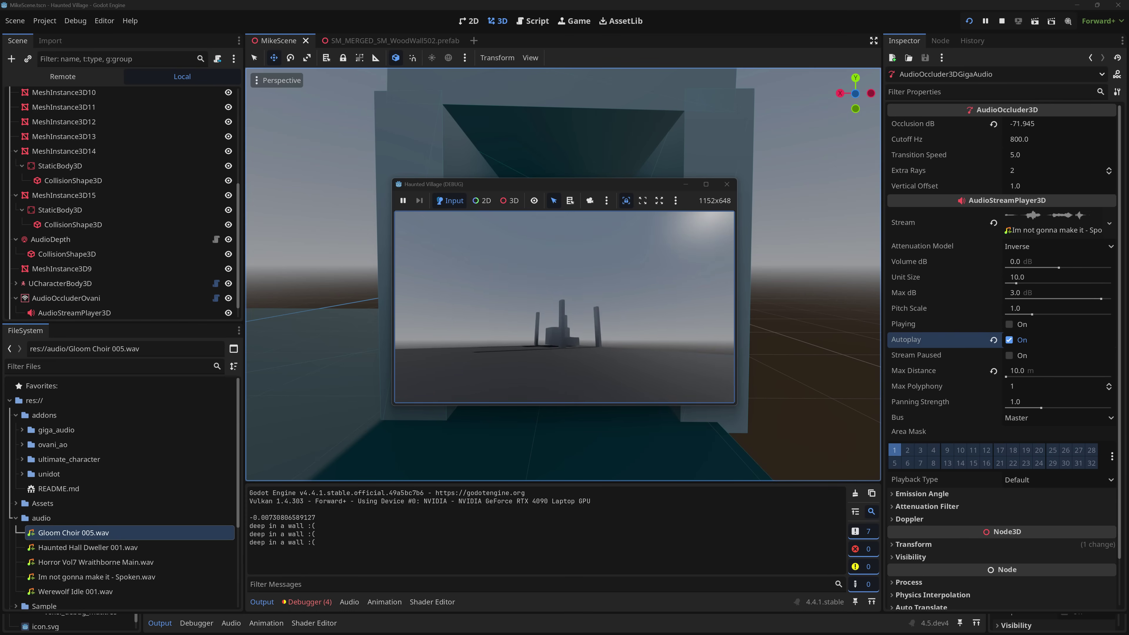
key("w")
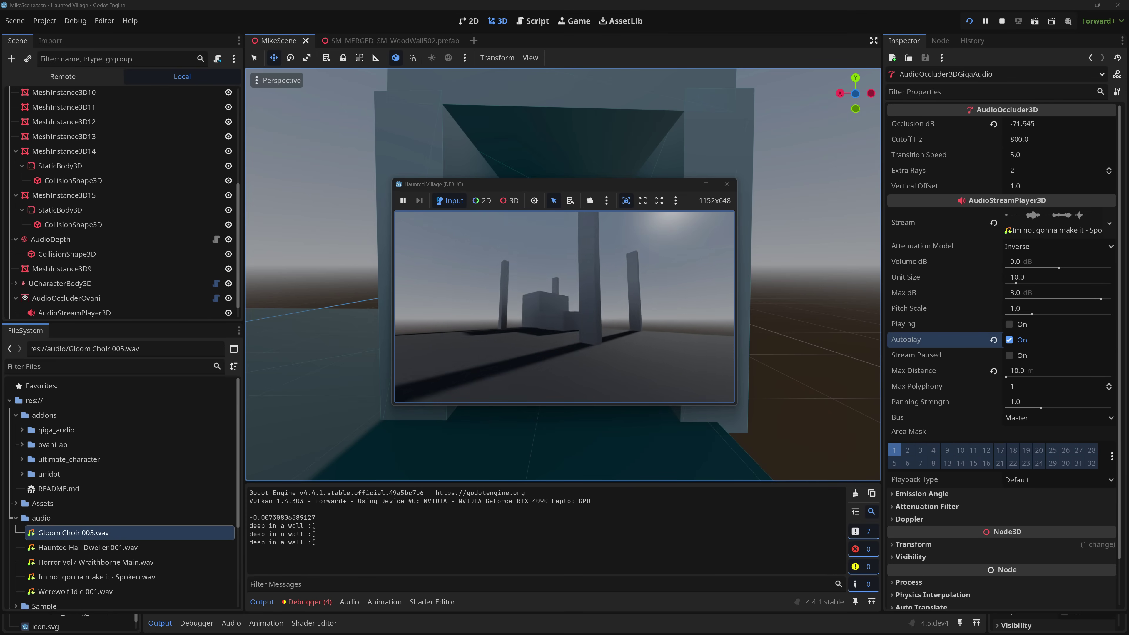
key("w")
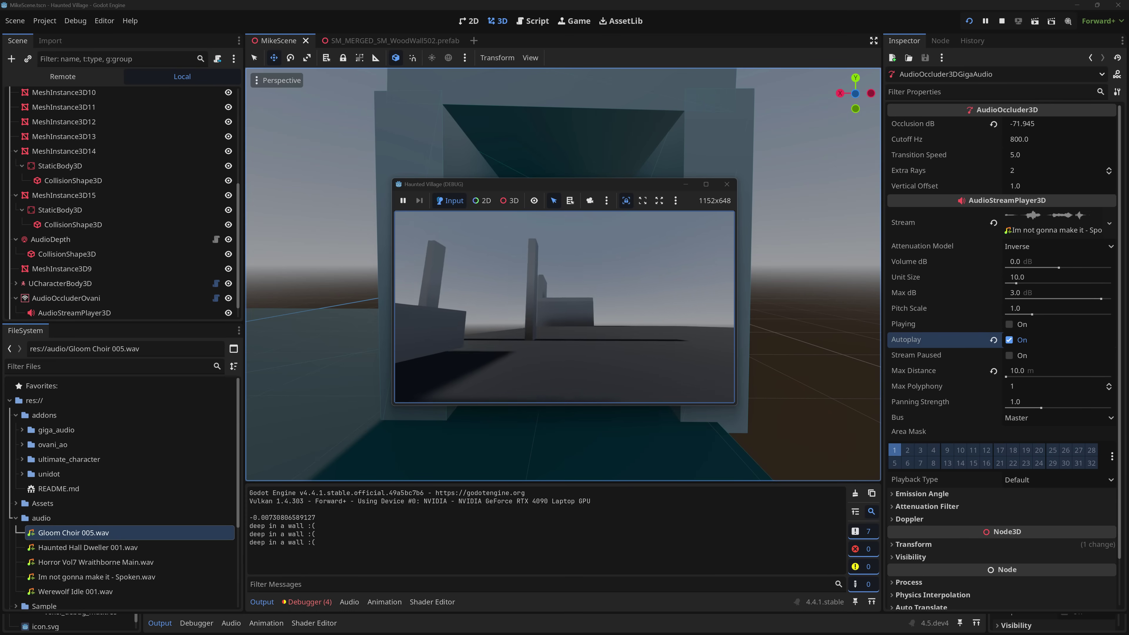
key("w")
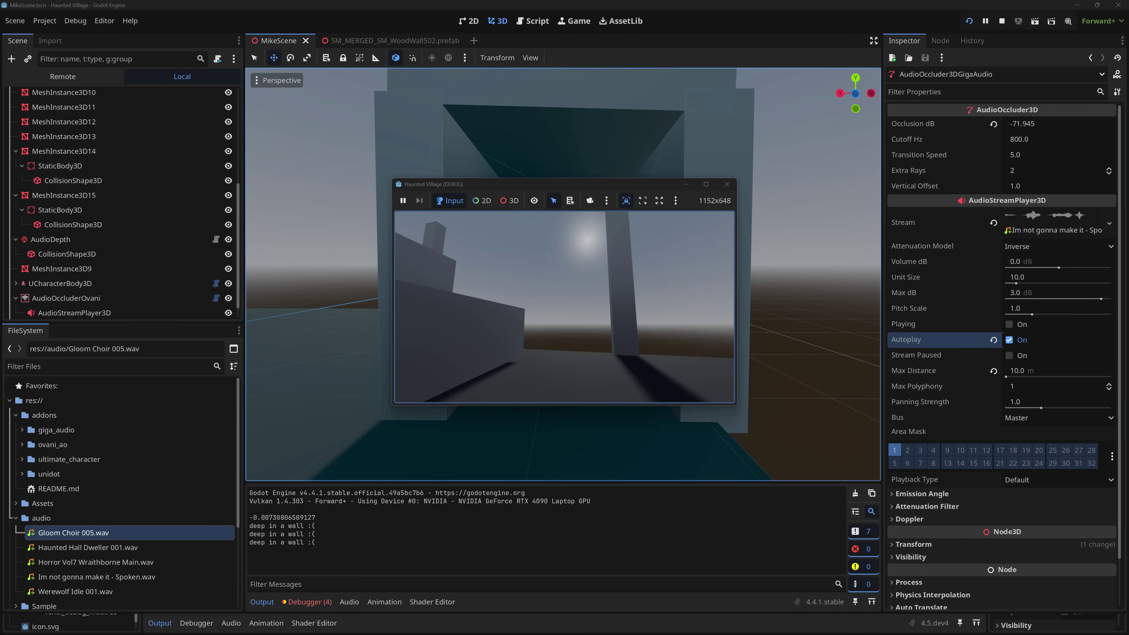
key("w")
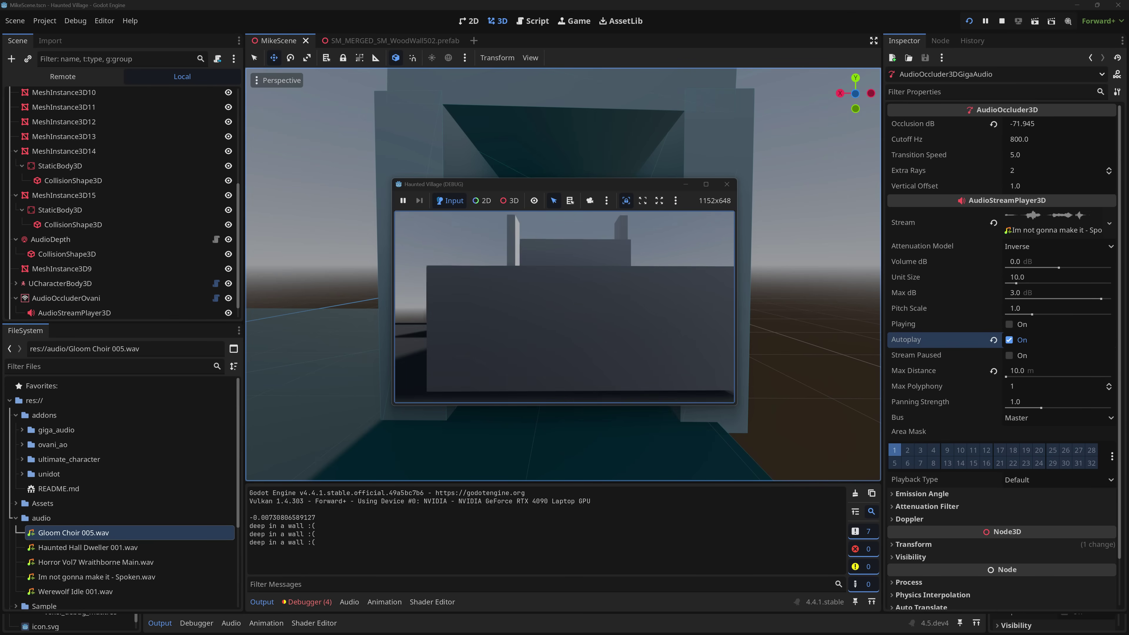
key("w")
key("space")
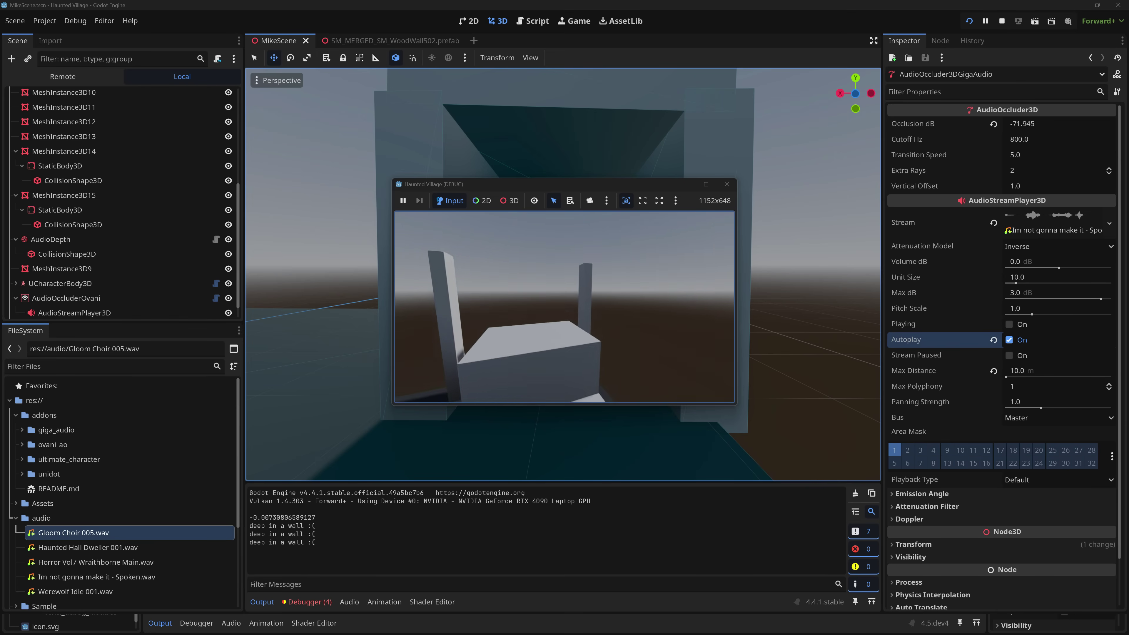
key("w")
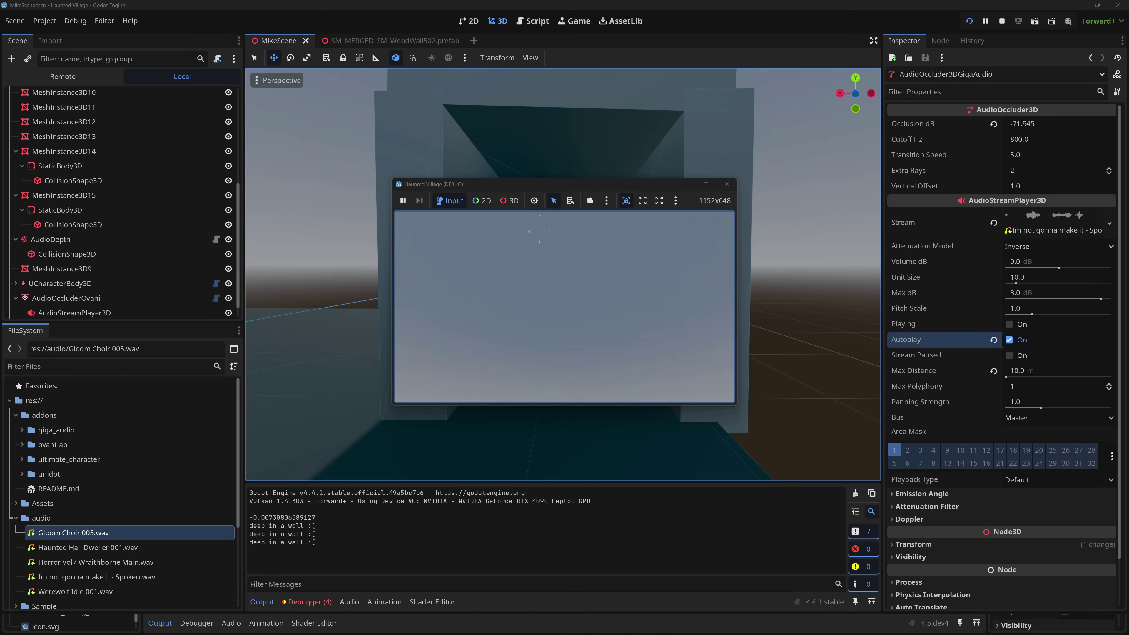
key("F8")
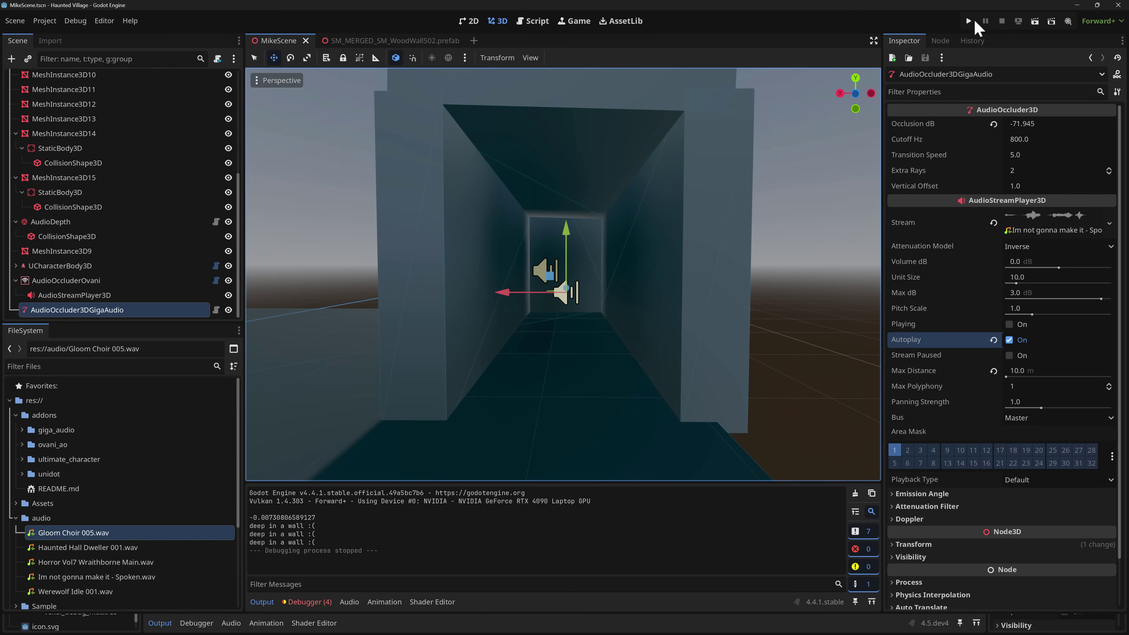
- Run the project again, move the player around on the stacked blocks, and end the run
left_click(970, 21)
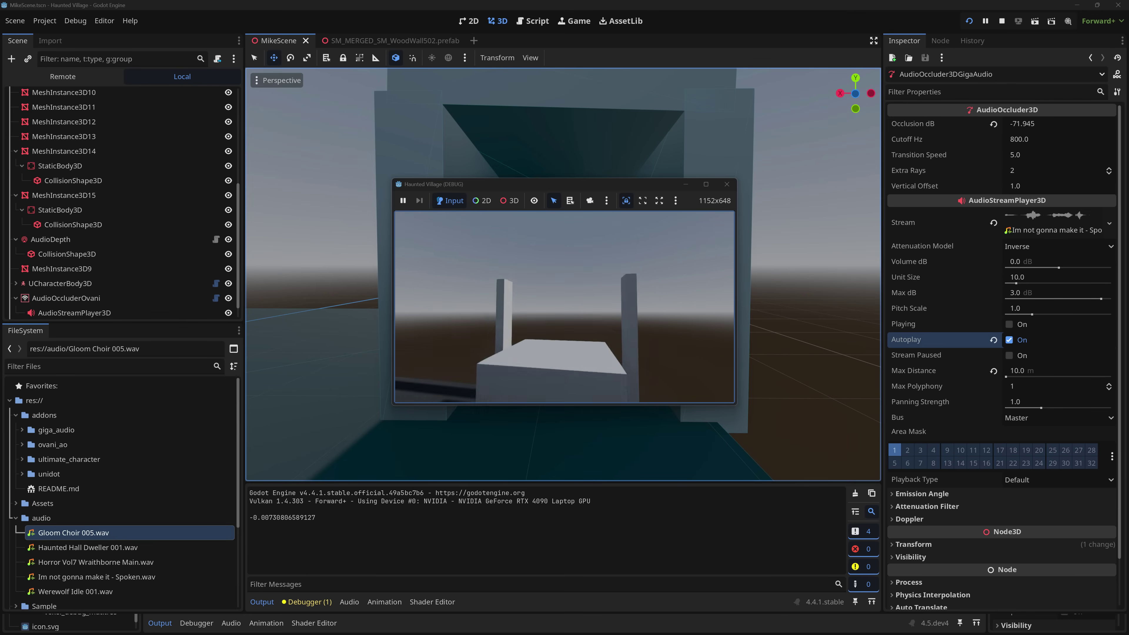
key("w")
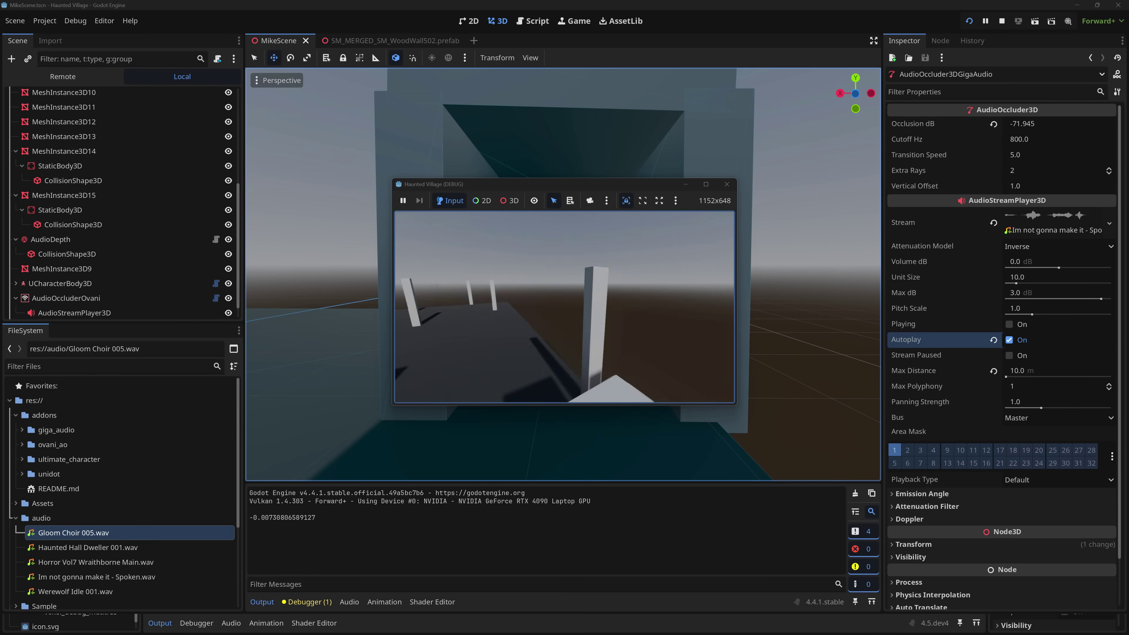
key("w")
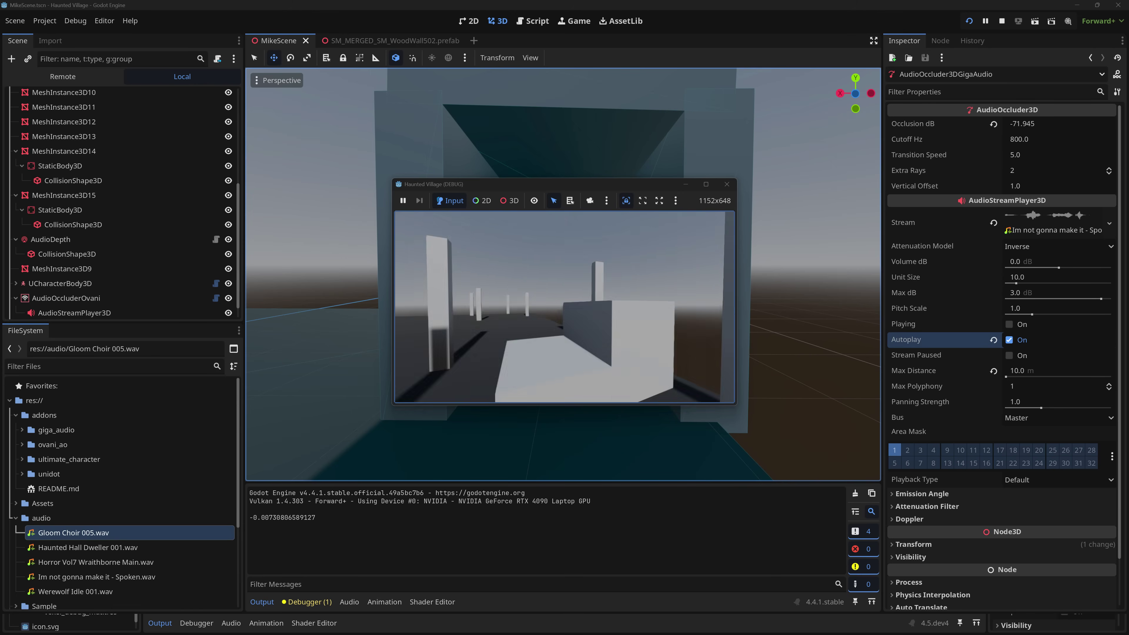
key("alt+Tab")
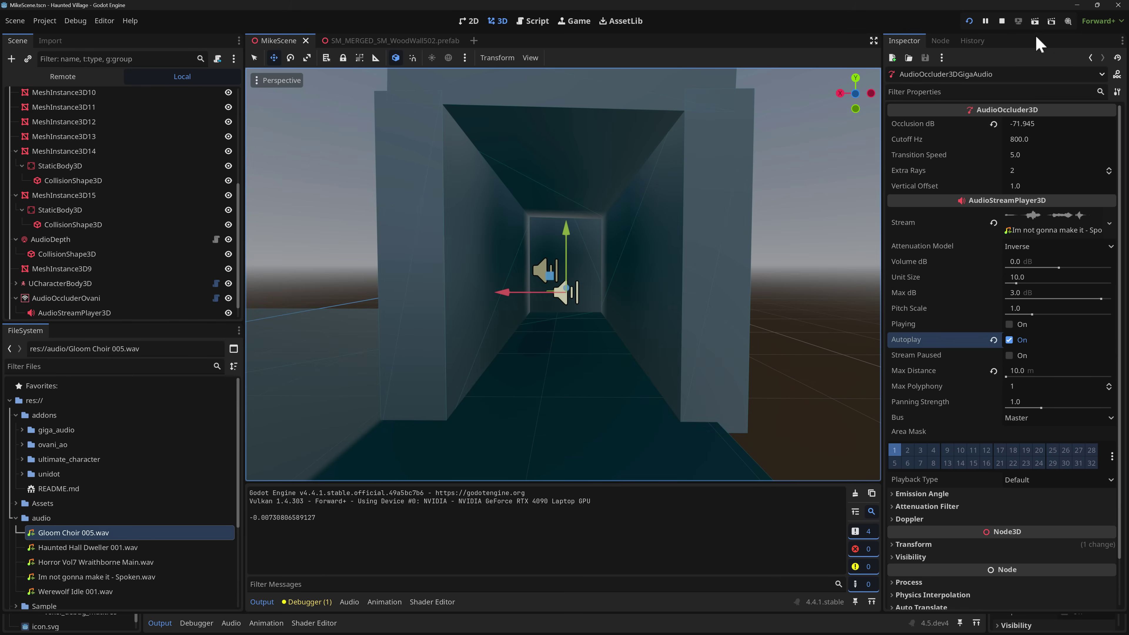
left_click(1001, 21)
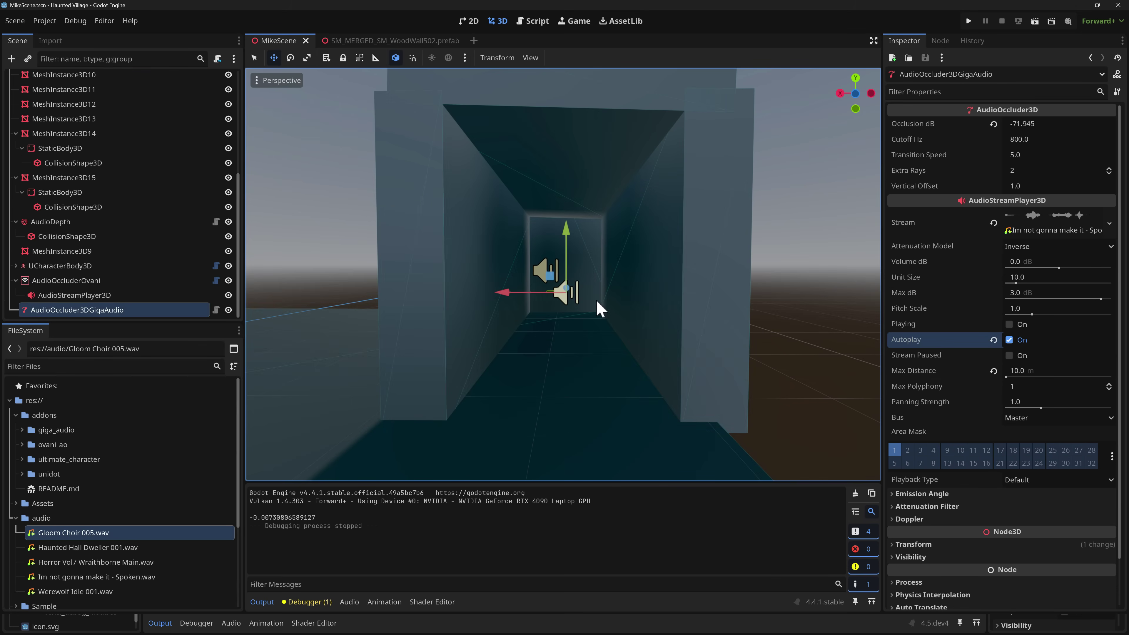
- Bring the stacked blocks into the editor view and select the AudioArea3D node to examine its properties
key("s")
right_click_drag(596, 299, 645, 340)
key("w")
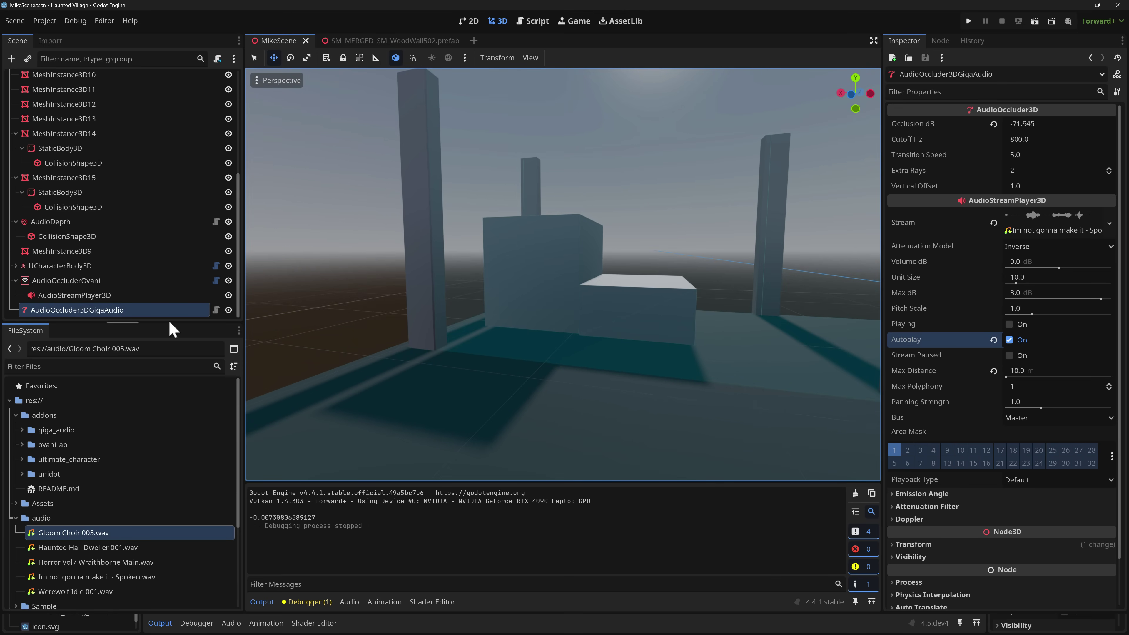
scroll(171, 307, "up", 3)
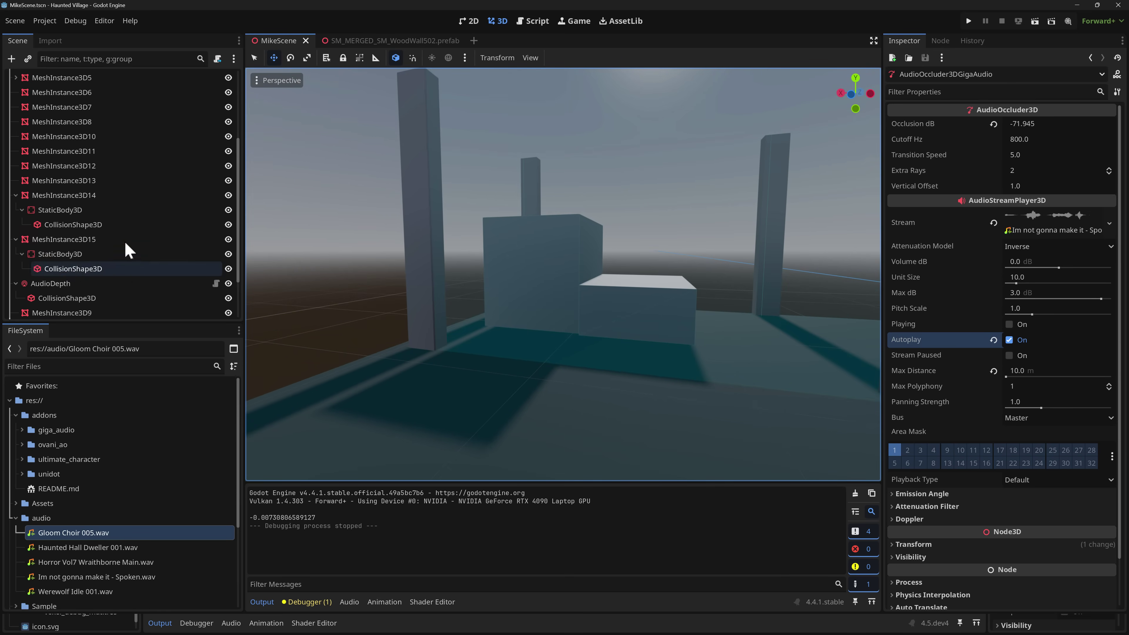
left_click(535, 242)
left_click(767, 371)
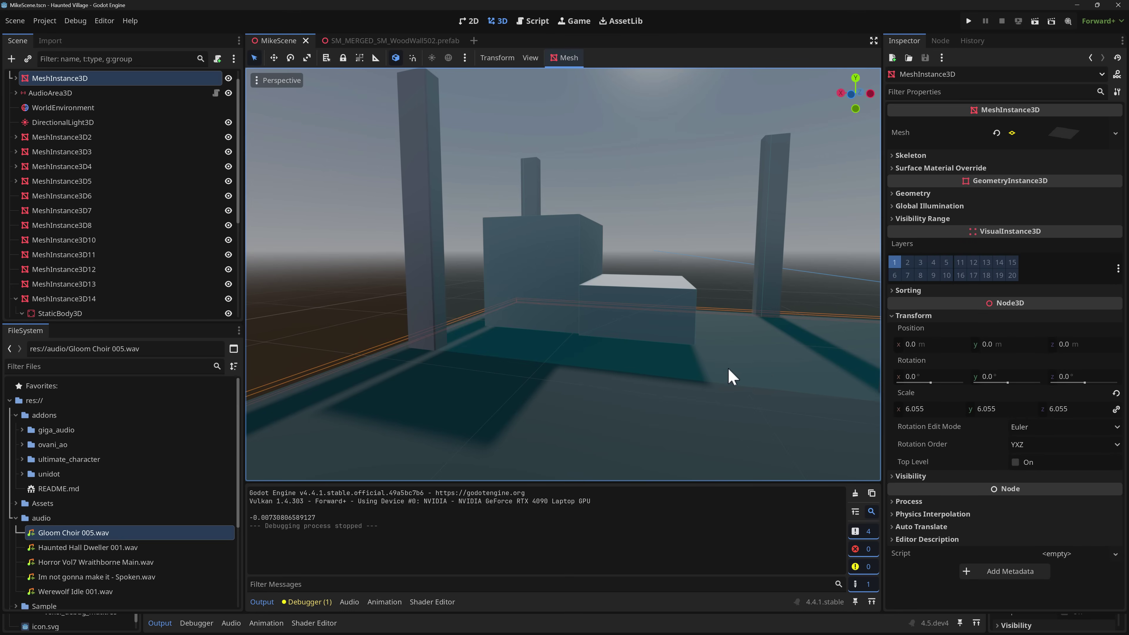
left_click(510, 258)
left_click(633, 269)
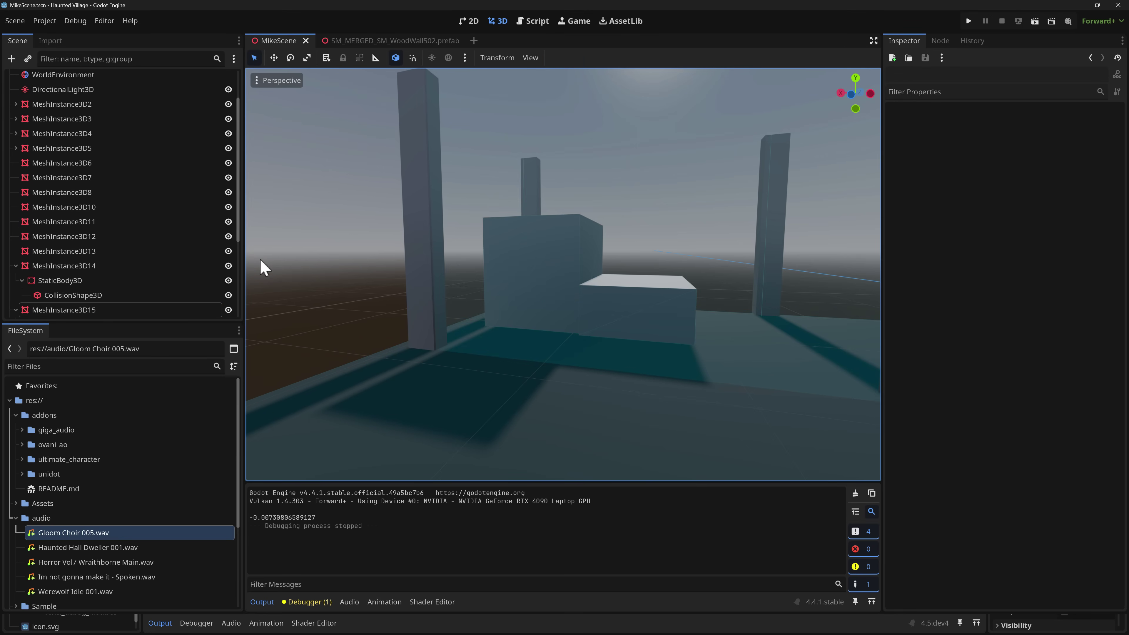
scroll(95, 190, "up", 3)
left_click(51, 109)
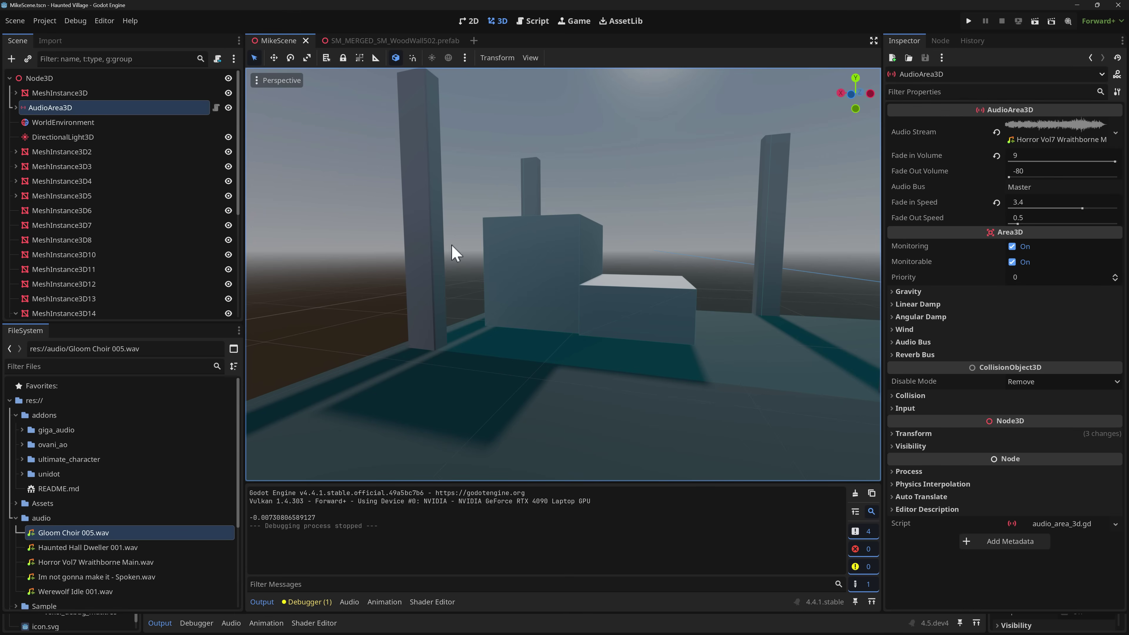
- Focus the view on the AudioDepth node and examine its audio properties and its child collision shape
scroll(146, 199, "down", 5)
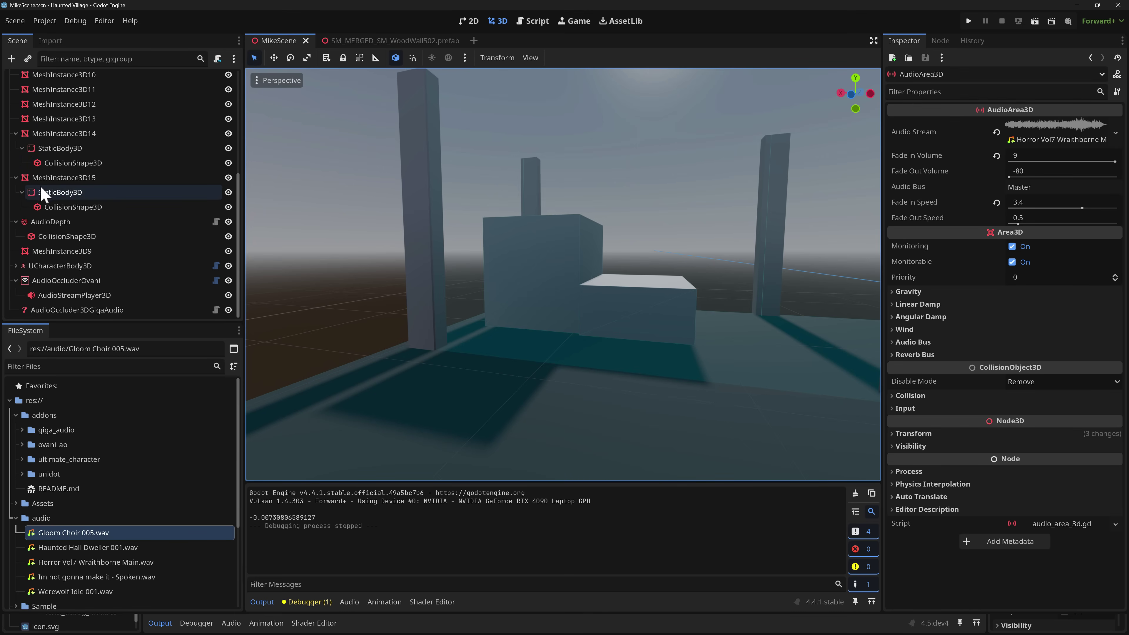
double_click(51, 221)
right_click_drag(563, 274, 600, 311)
key("w")
key("a")
right_click_drag(290, 262, 456, 269)
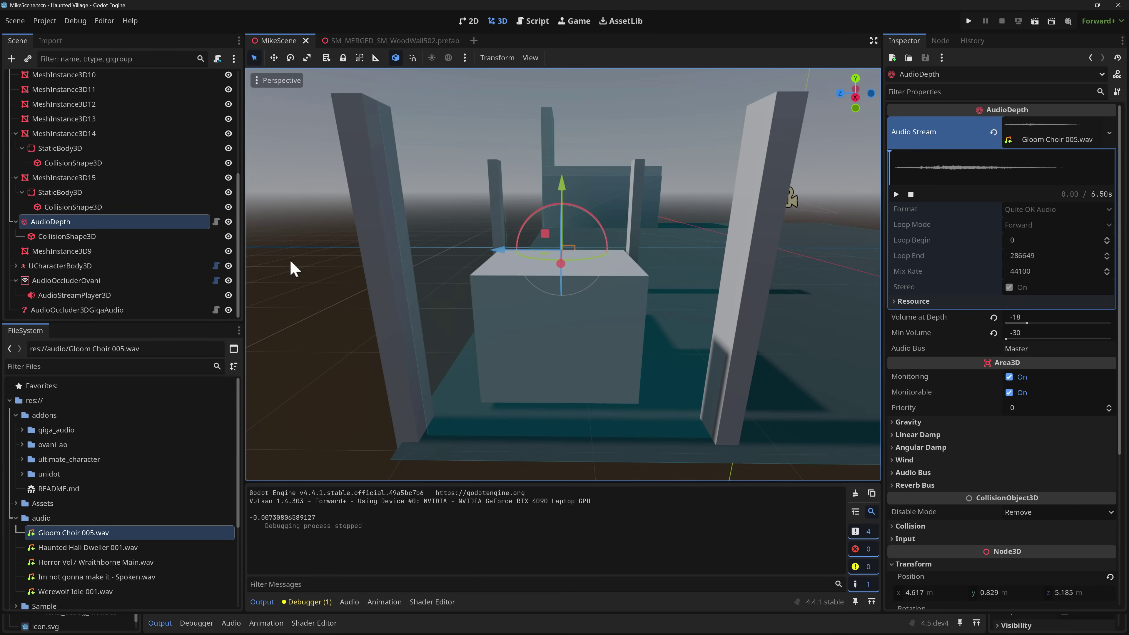
left_click(89, 236)
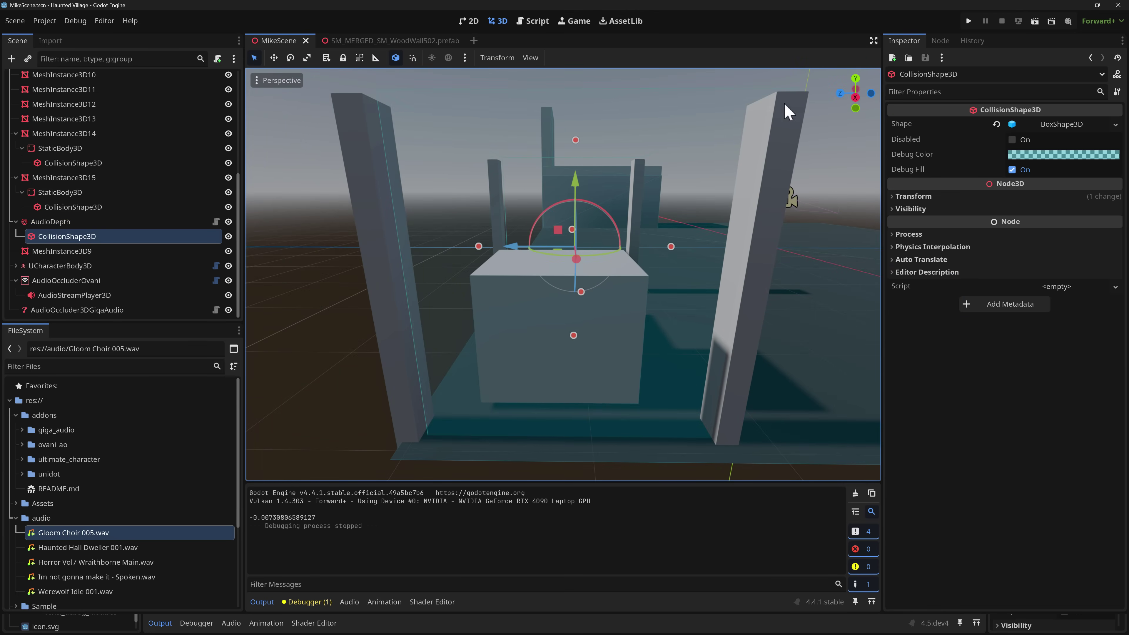
left_click(80, 222)
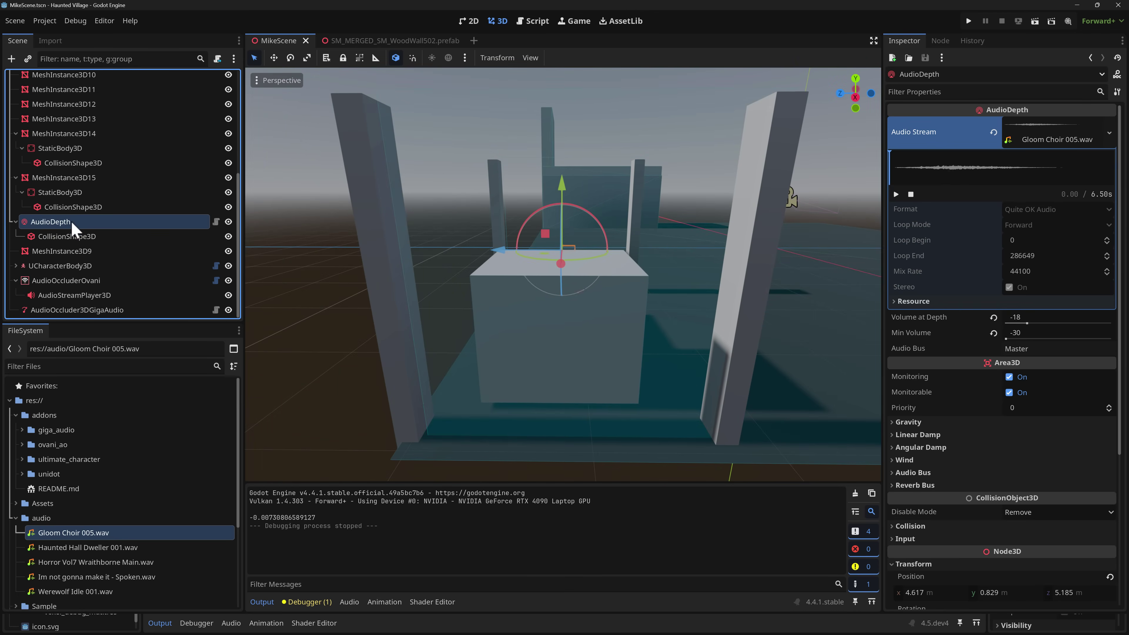
- Survey the level in the editor view, from the blocks around AudioDepth across to the pillars on the far side
right_click_drag(610, 277, 768, 209)
key("w")
key("s")
key("s")
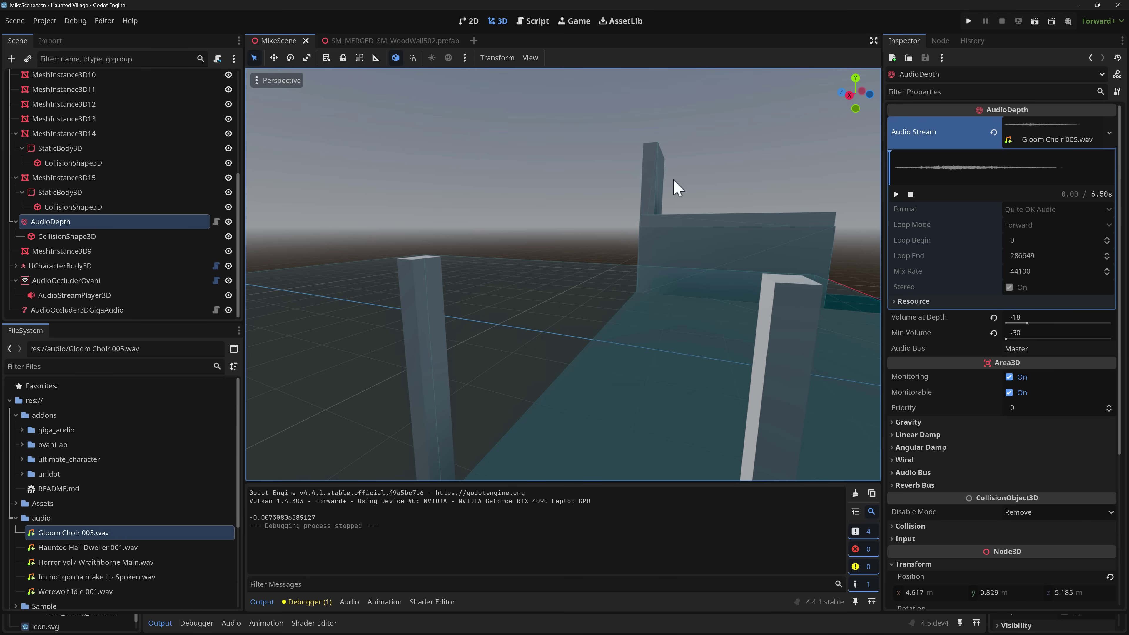
mouse_move(655, 245)
right_mouse_down()
mouse_move(624, 236)
mouse_move(649, 237)
mouse_move(658, 252)
right_mouse_up()
key("w")
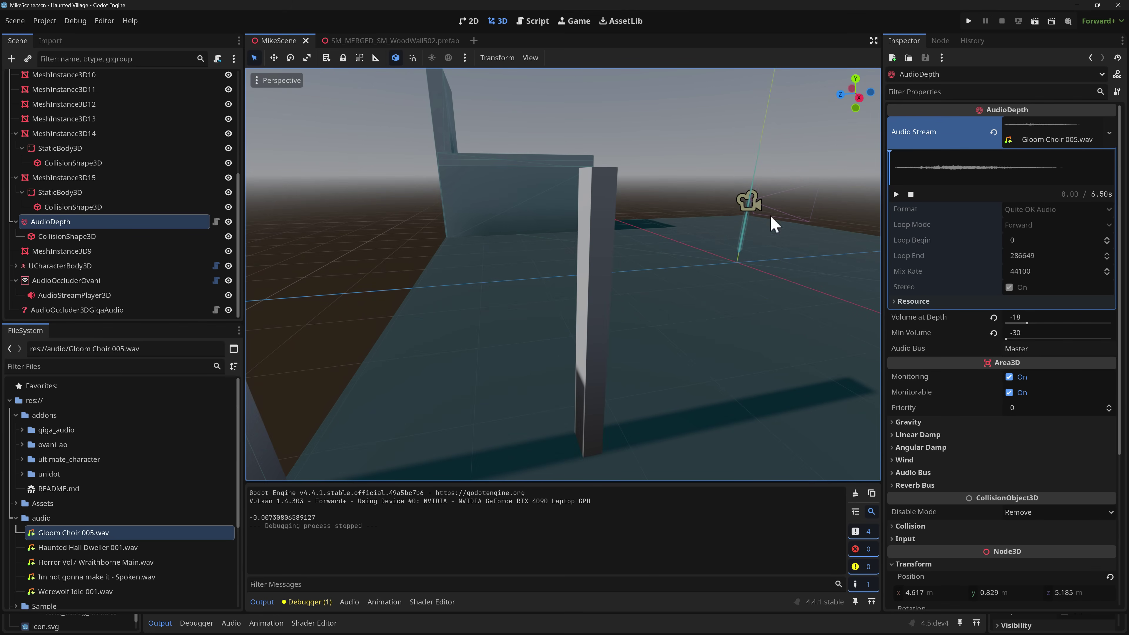
right_click_drag(774, 225, 773, 225)
- Select the AudioArea3D node, expand it, and inspect the extent of its box collision shape between the pillars
scroll(80, 193, "up", 5)
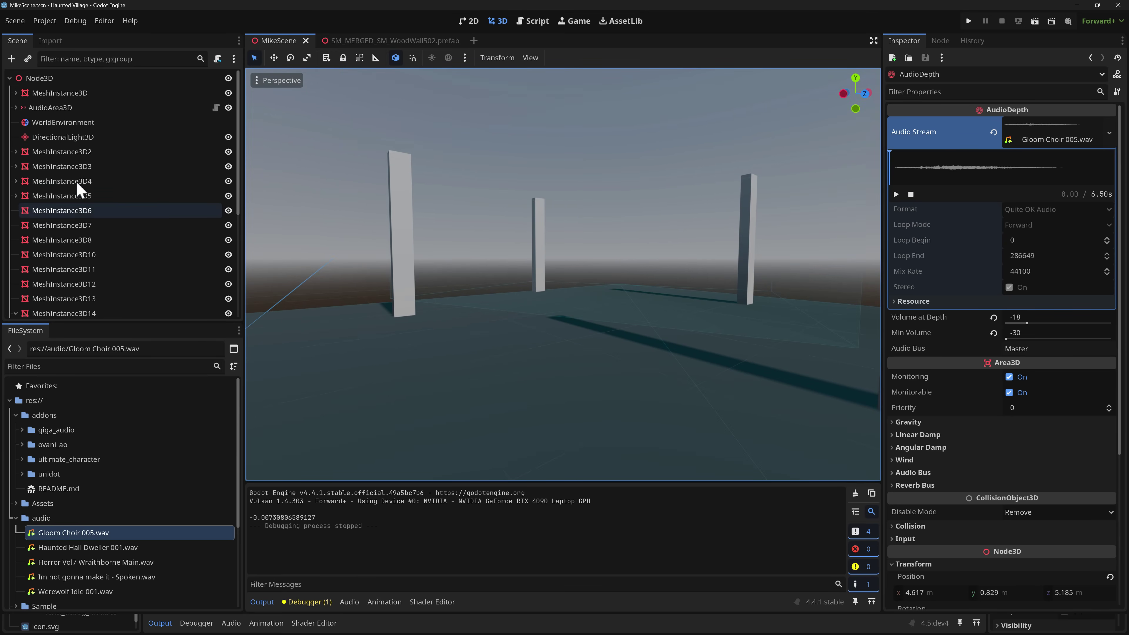
left_click(80, 108)
left_click(15, 107)
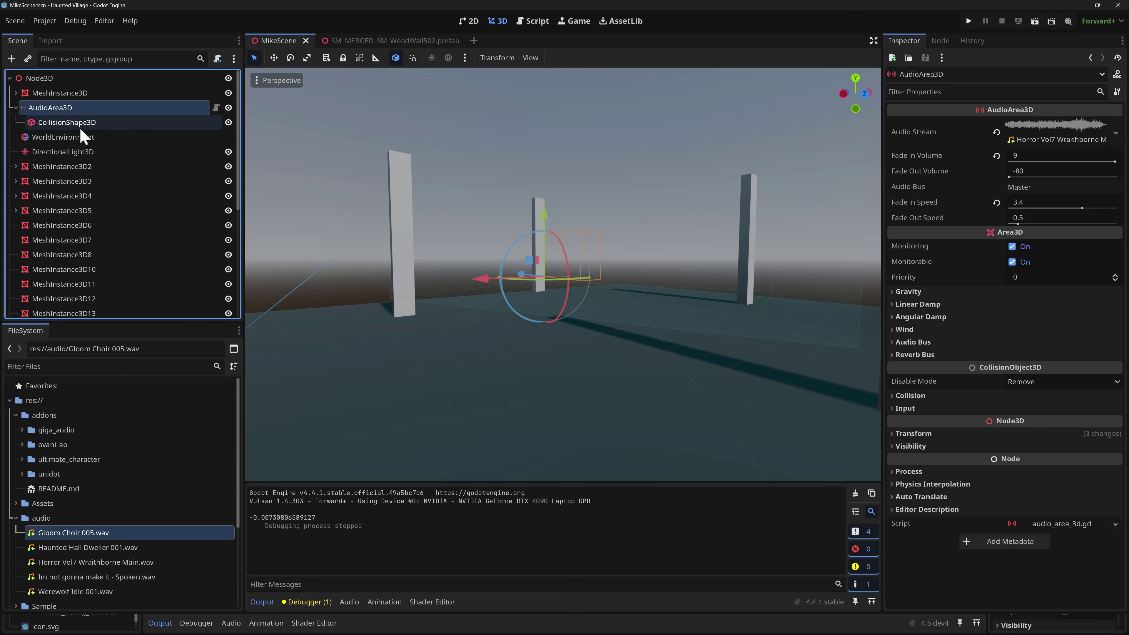
right_click_drag(390, 249, 390, 249)
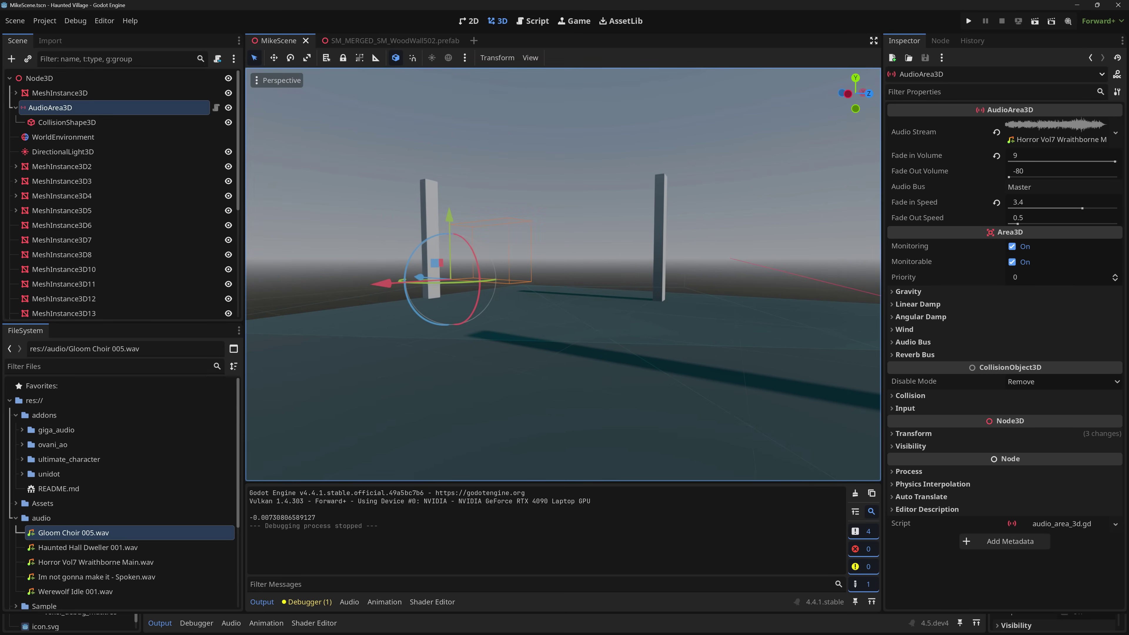
left_click(167, 124)
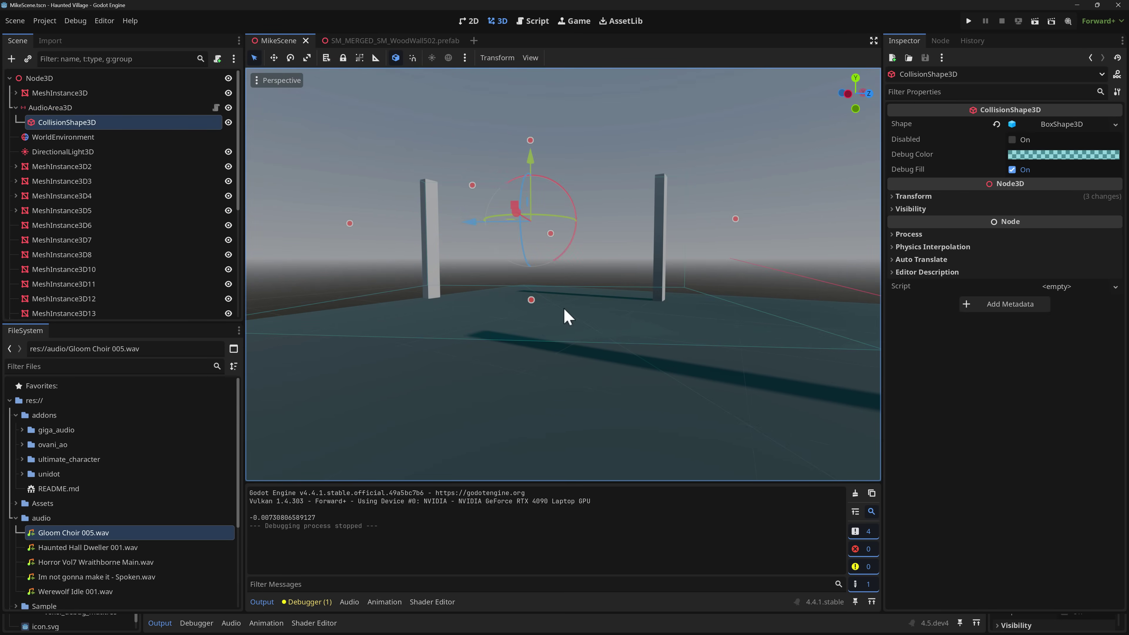
right_click_drag(567, 315, 567, 315)
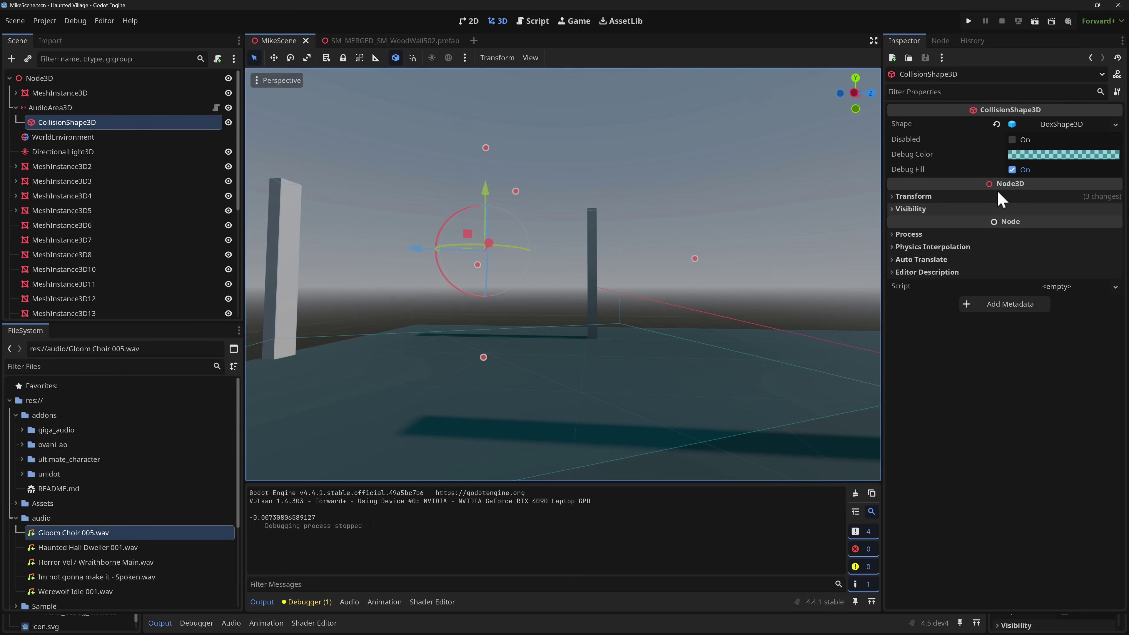
- Reselect the AudioArea3D node, run the project, and walk the player to the tall pillars to test the area's audio
left_click(75, 108)
key("f")
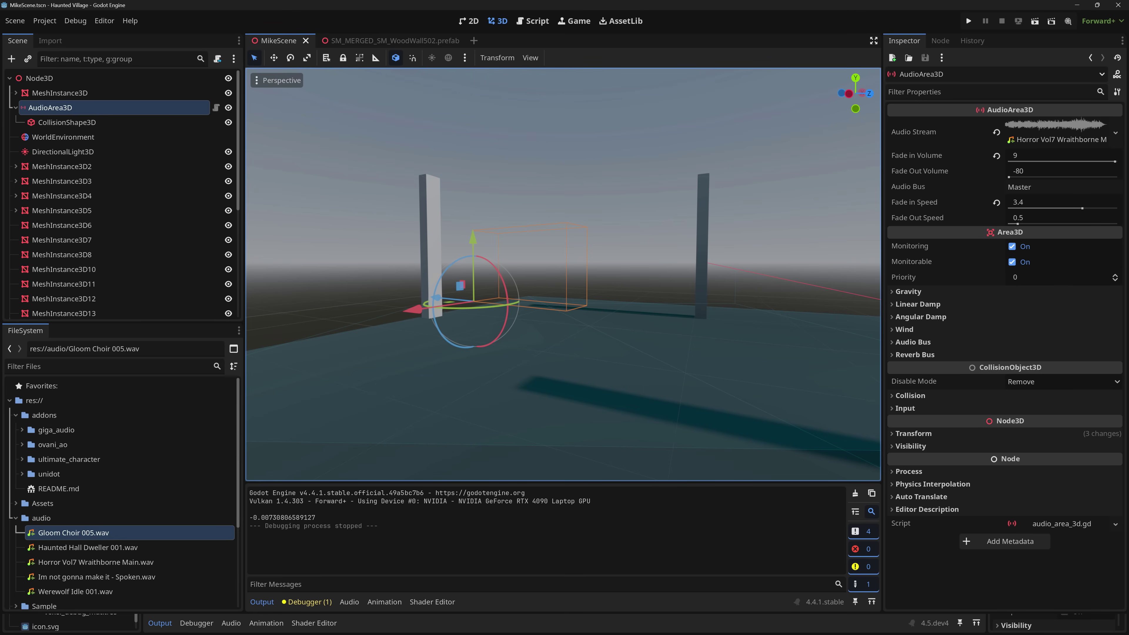
left_click(968, 21)
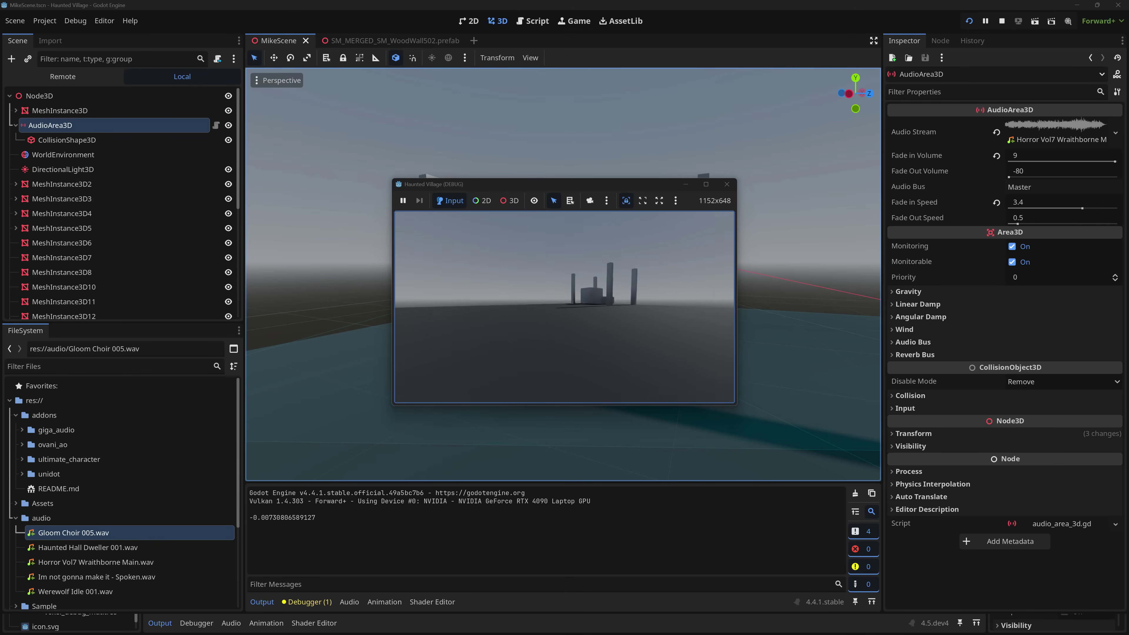
key("w")
key("w")
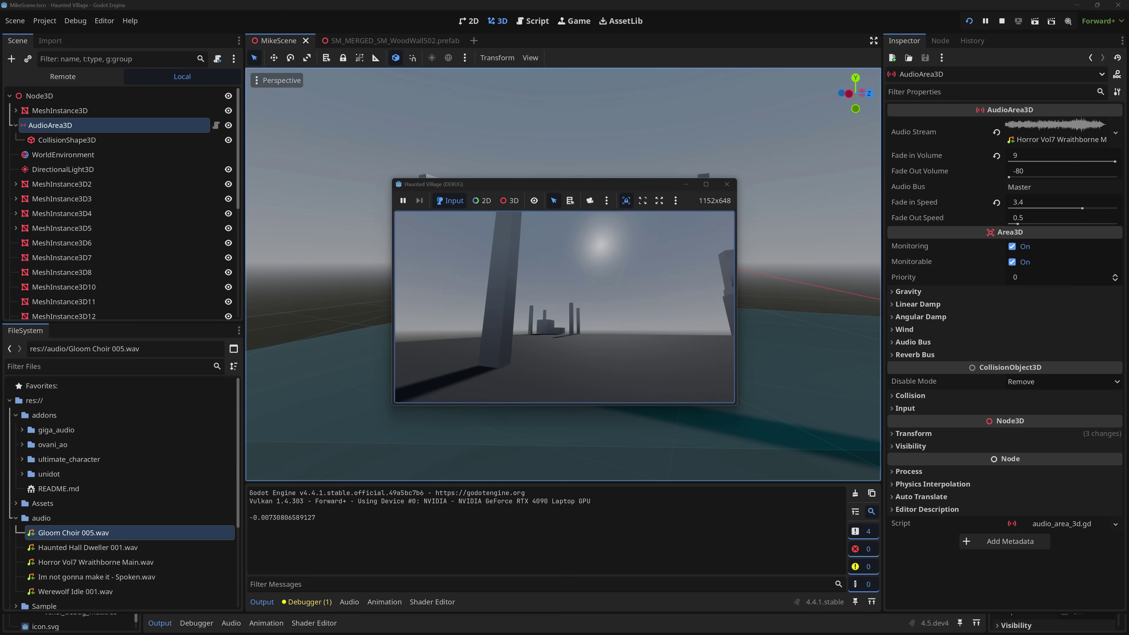
- Set the AudioArea3D's Fade Out Speed to 1.5 while the project is running, and return to the game window
key("alt+Tab")
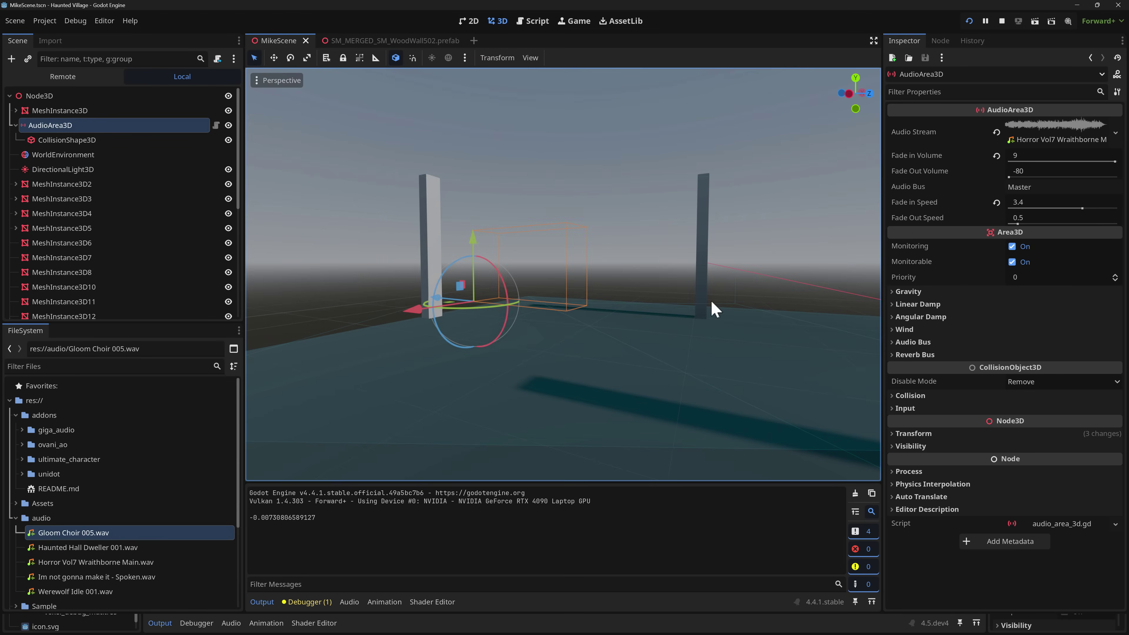
left_click_drag(1019, 225, 1027, 226)
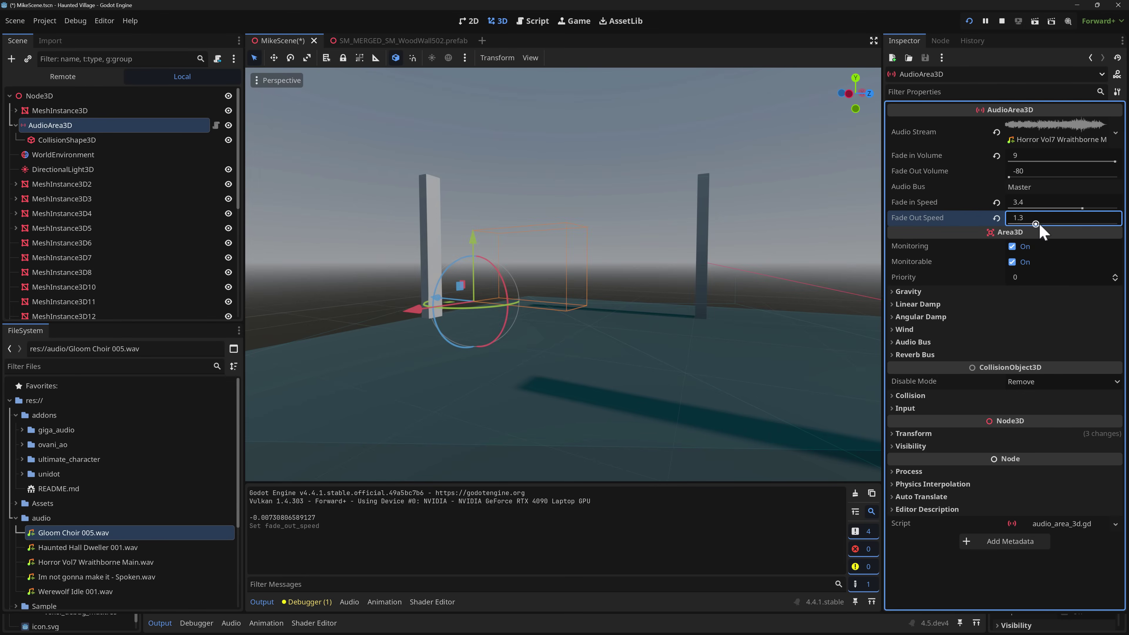
key("alt+Tab")
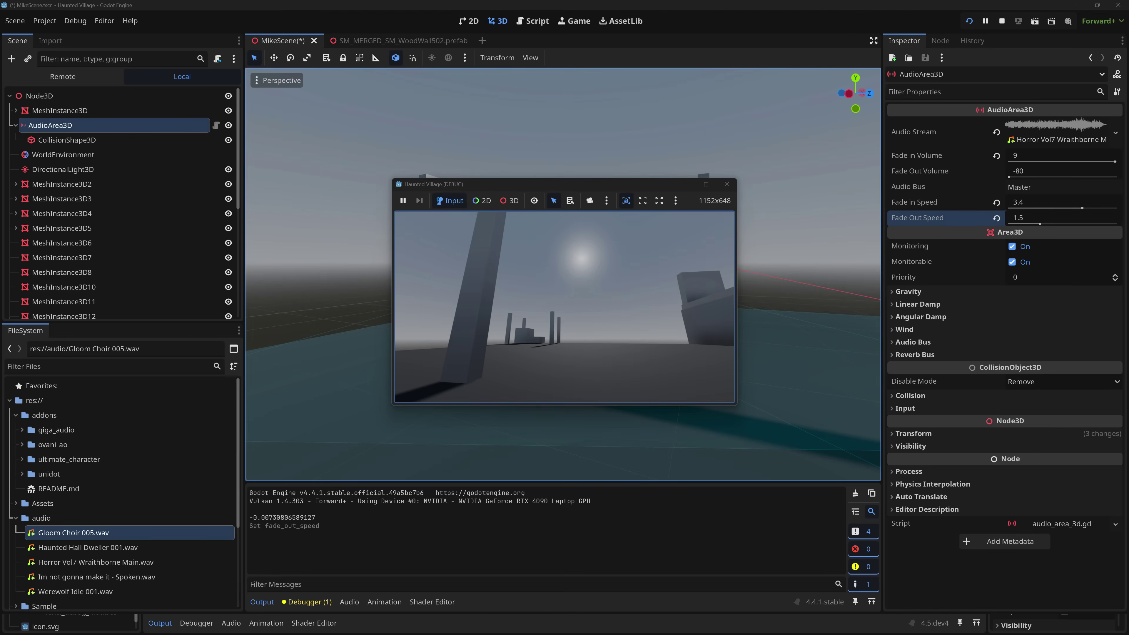
- Walk the player around the pillars to test the audio fade, and stop the project run
key("w")
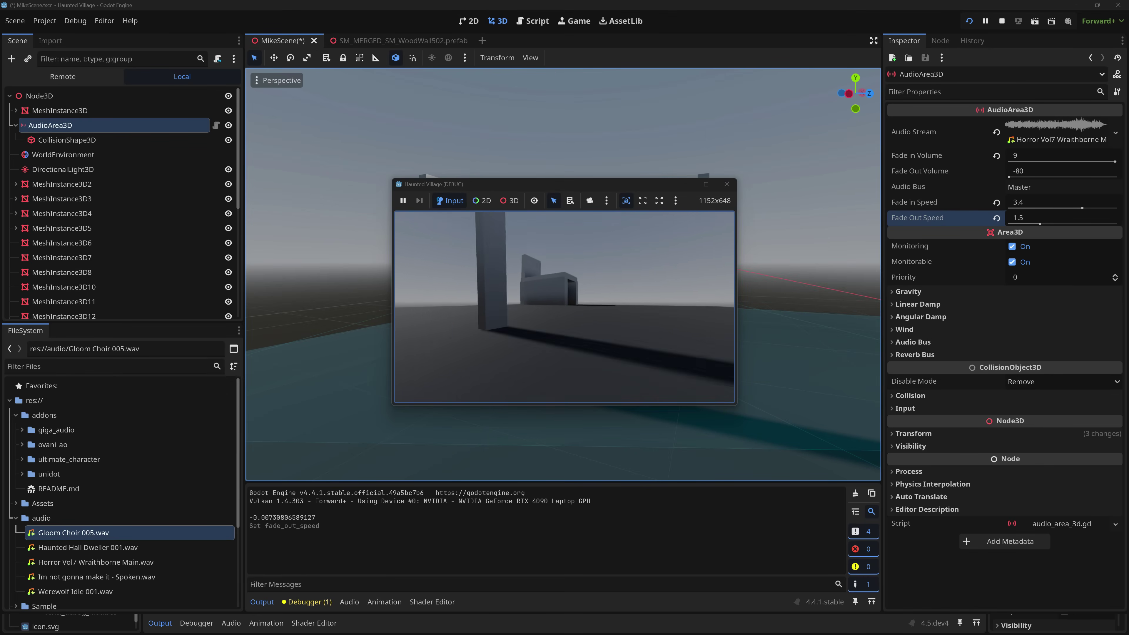
key("w")
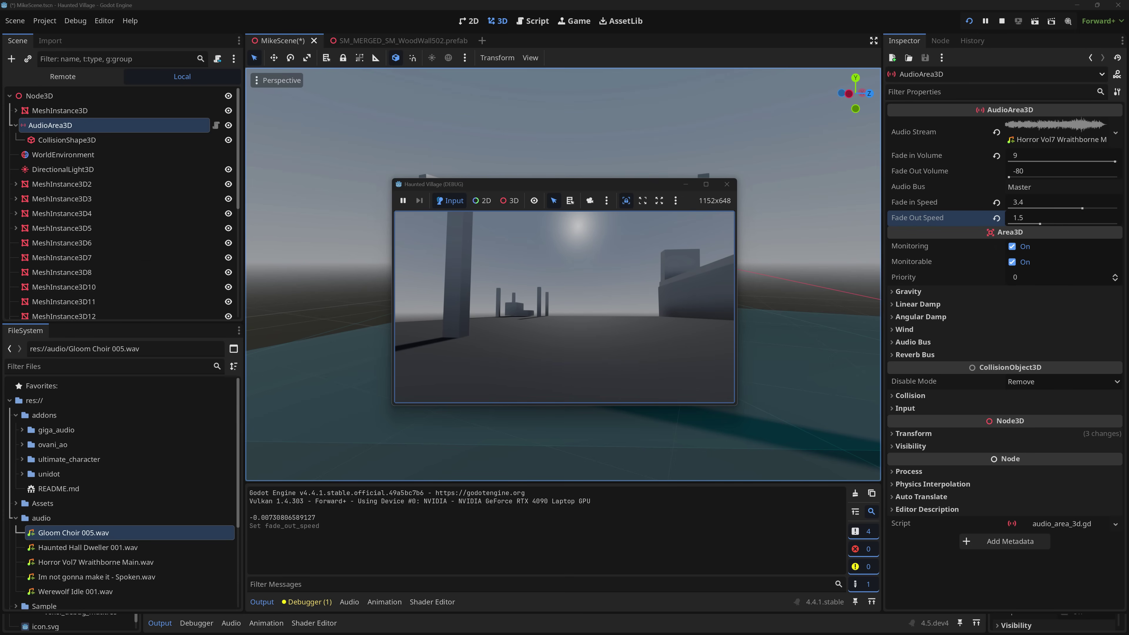
key("alt+Tab")
left_click(1001, 21)
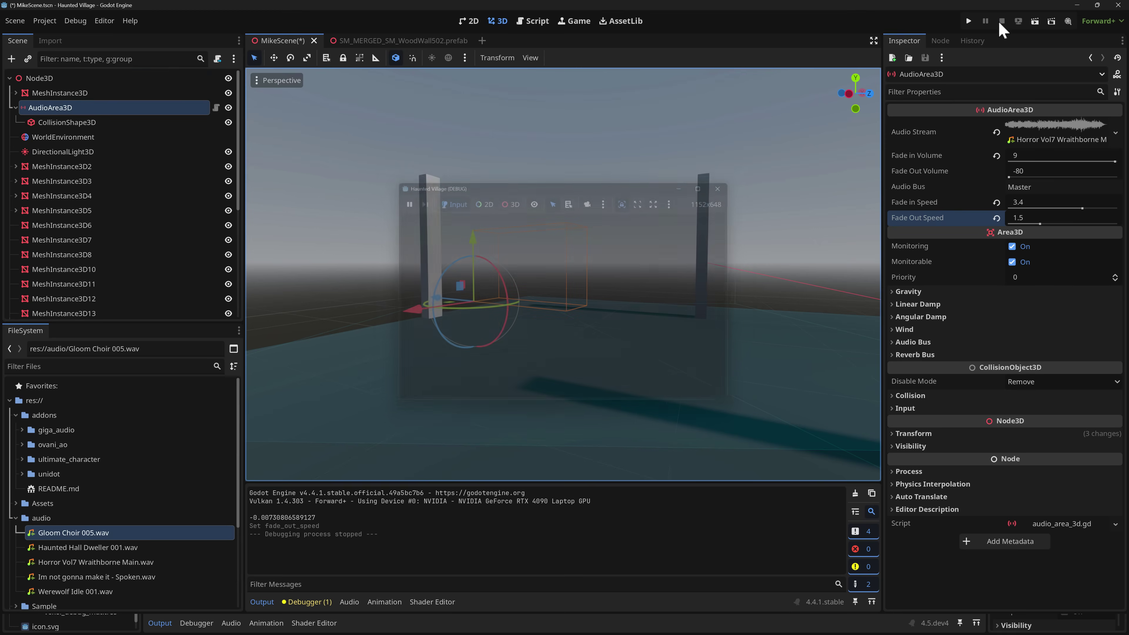
- Switch to the browser's Ovani Sound Audio Arsenal bundle page and look through the included Godot, Unity and Unreal audio plugins
key("alt+Tab")
key("Tab")
key("Tab")
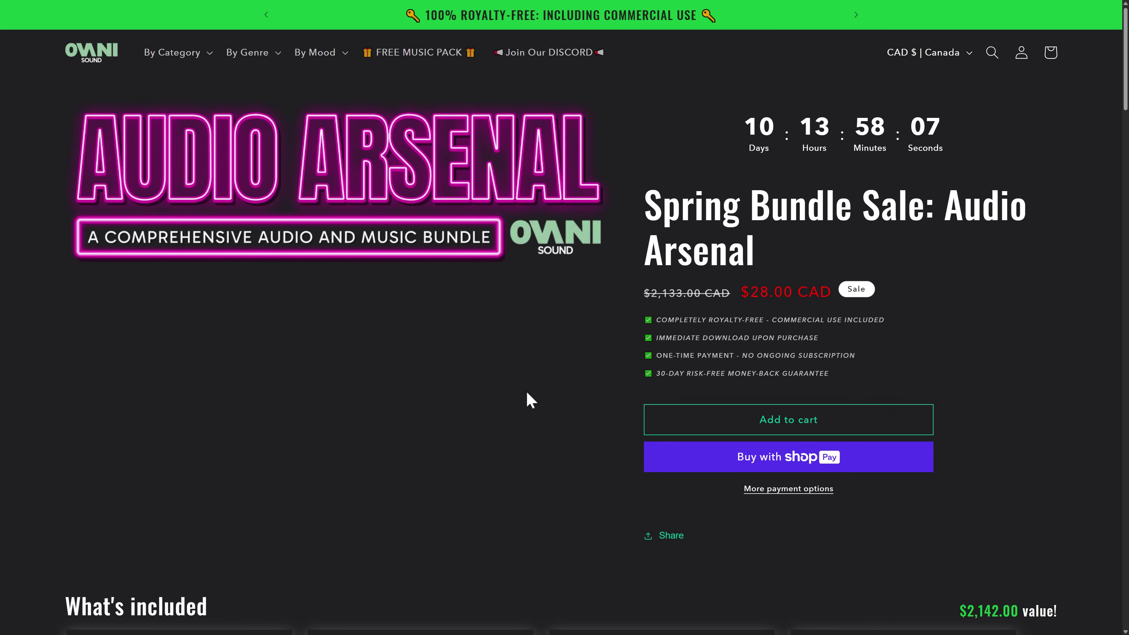
scroll(640, 342, "down", 20)
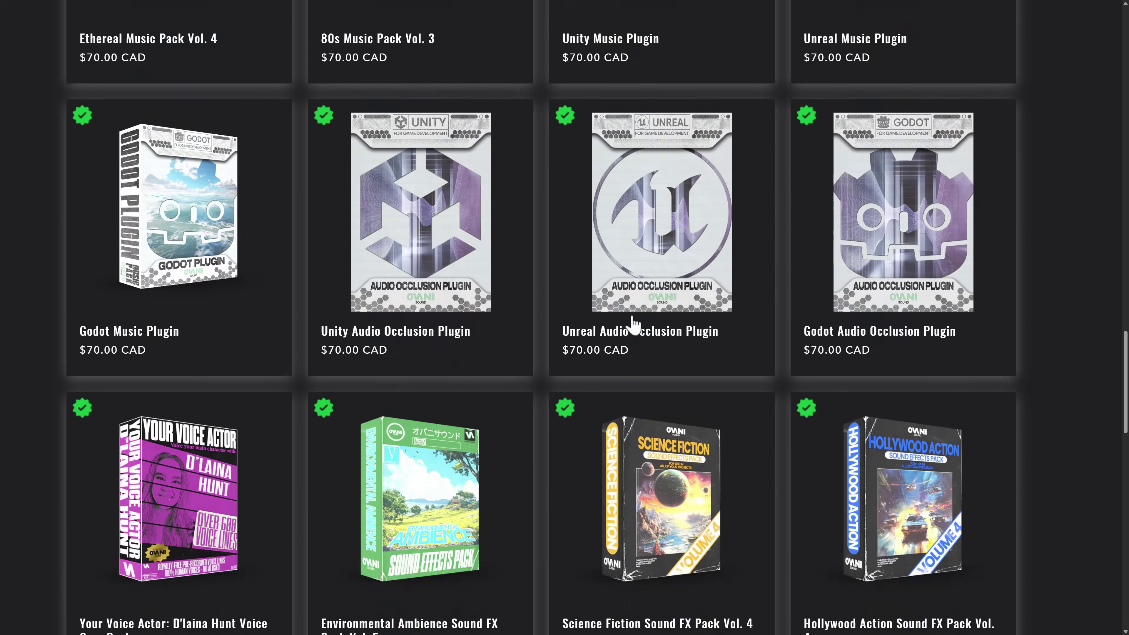
scroll(633, 326, "up", 4)
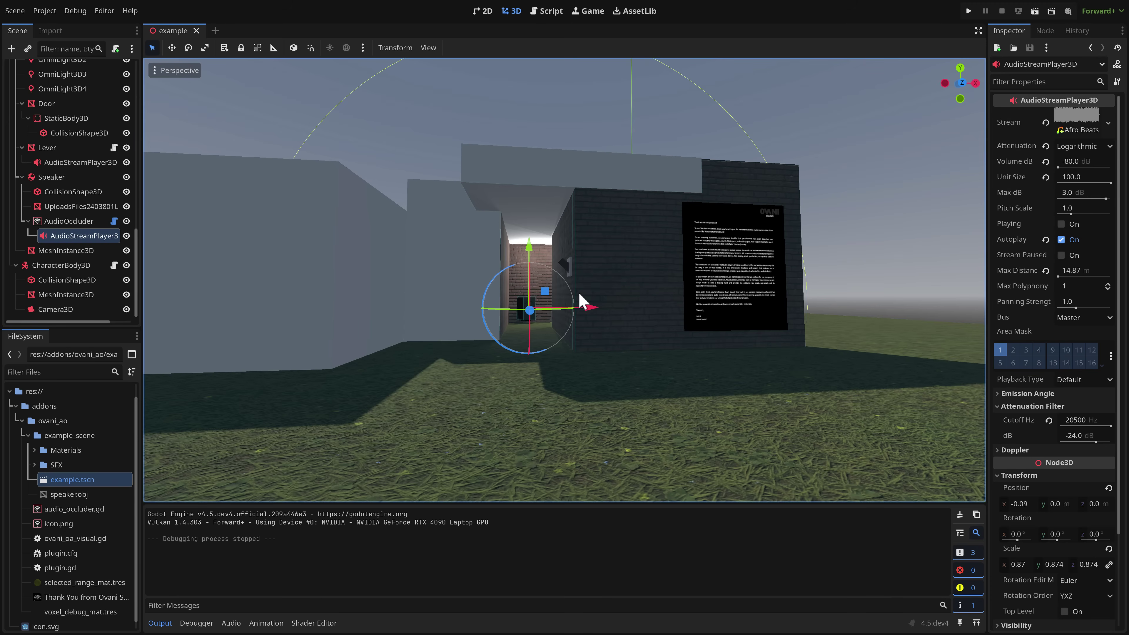
- Switch back to the Haunted Village project in Godot and view the audio nodes and the stacked blocks among the pillars
key("alt+Tab")
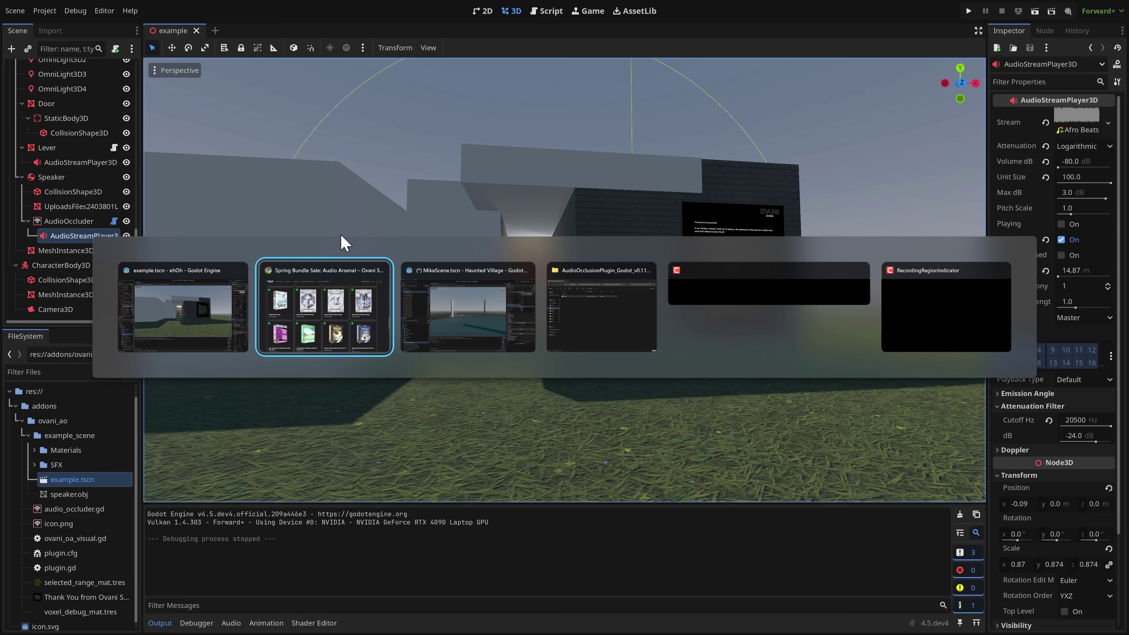
key("alt+Tab")
scroll(133, 281, "down", 3)
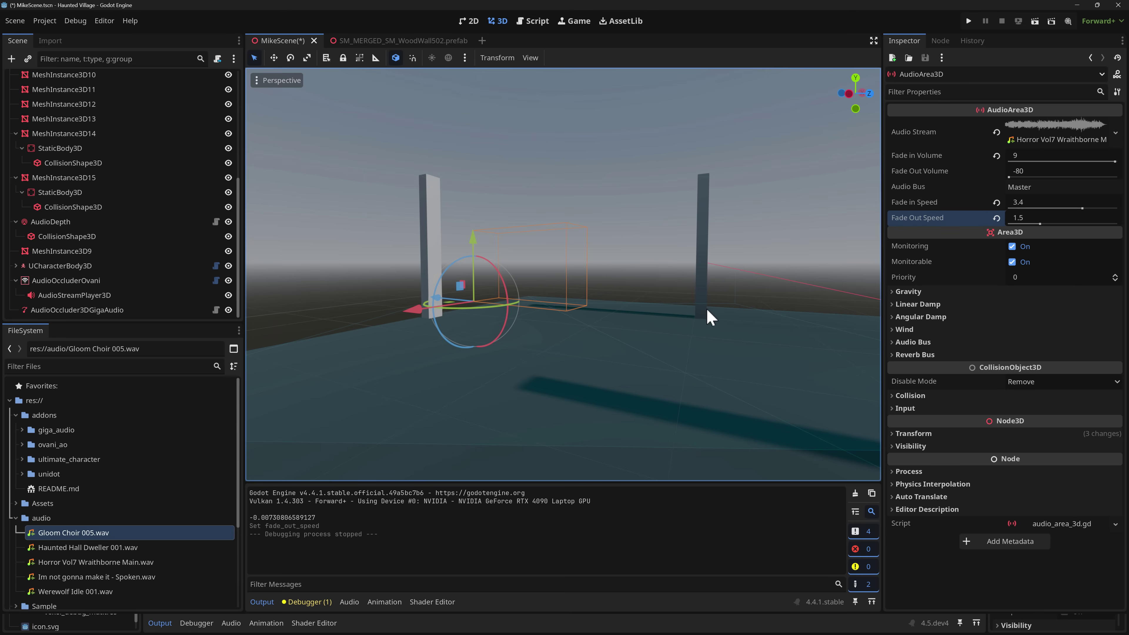
mouse_move(584, 329)
right_mouse_down()
mouse_move(871, 327)
mouse_move(589, 338)
right_mouse_up()
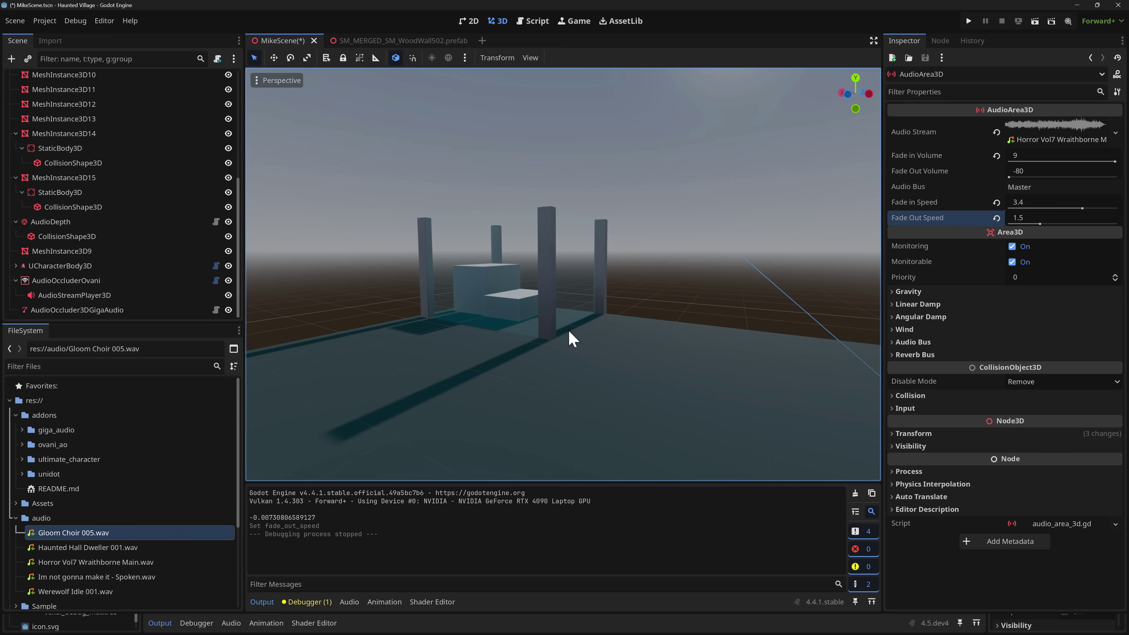